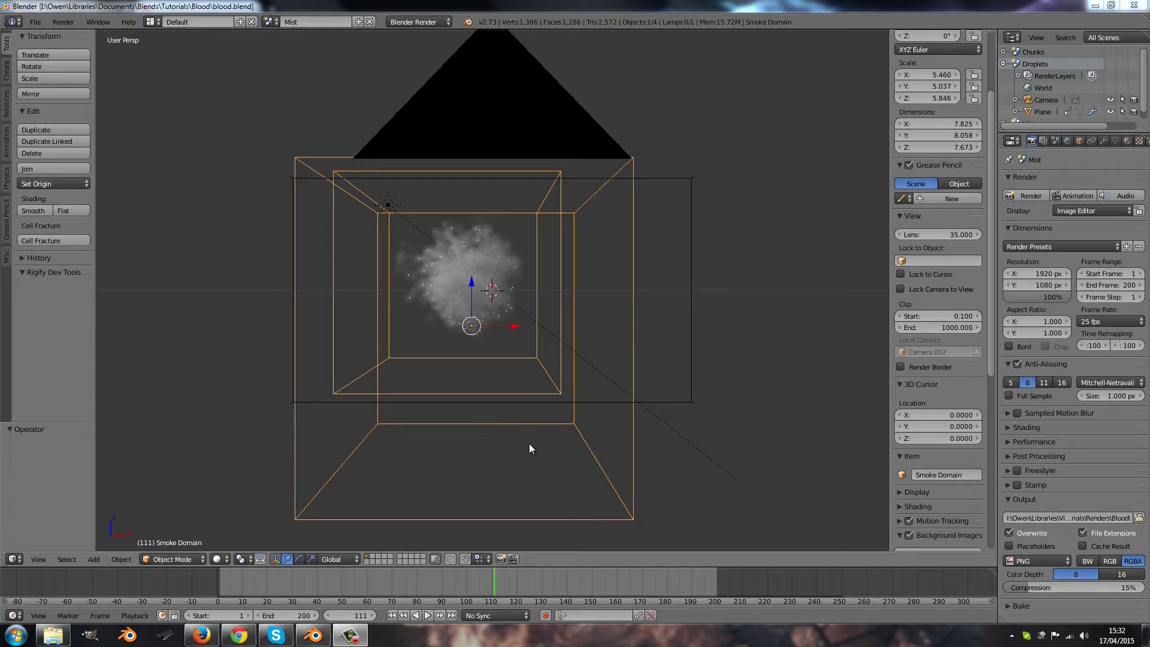
Render the mist frame, then show the Mist scene's Render Layers tab with the Layer panel expanded.
key("F12")
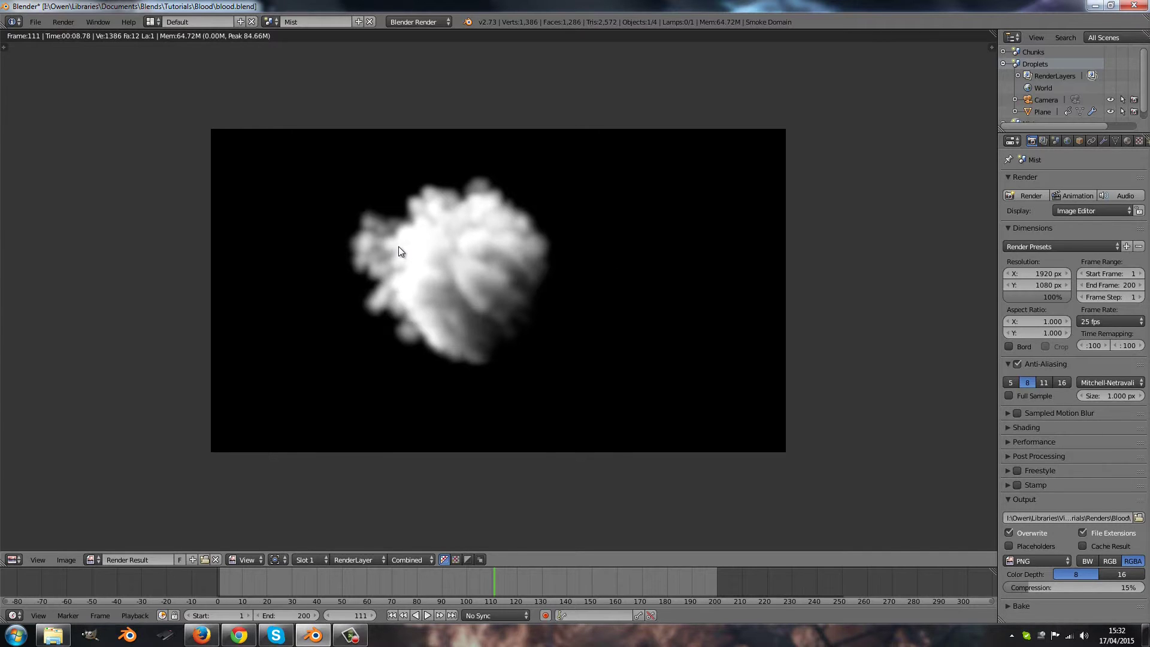
key("Escape")
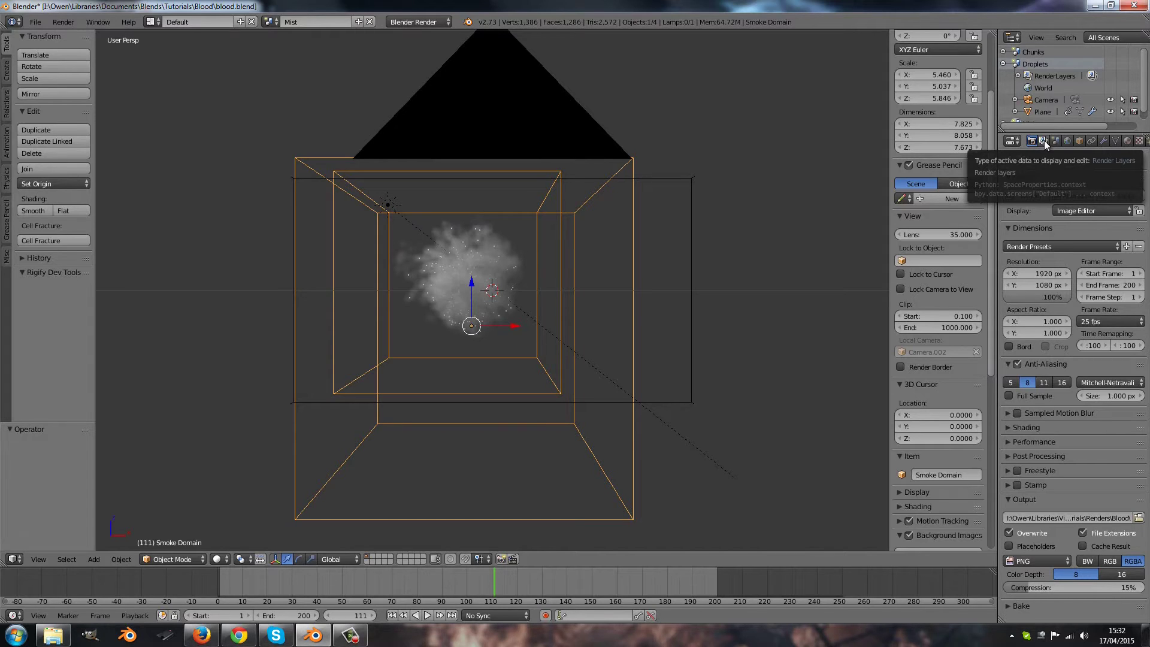
left_click(1044, 141)
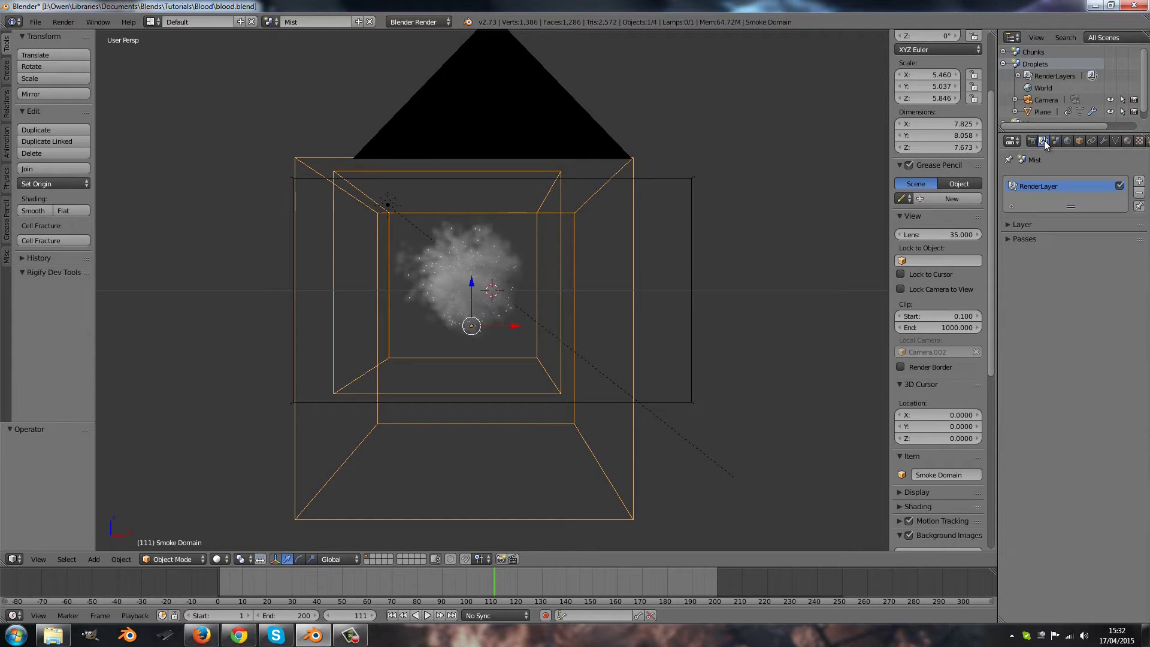
left_click(1011, 228)
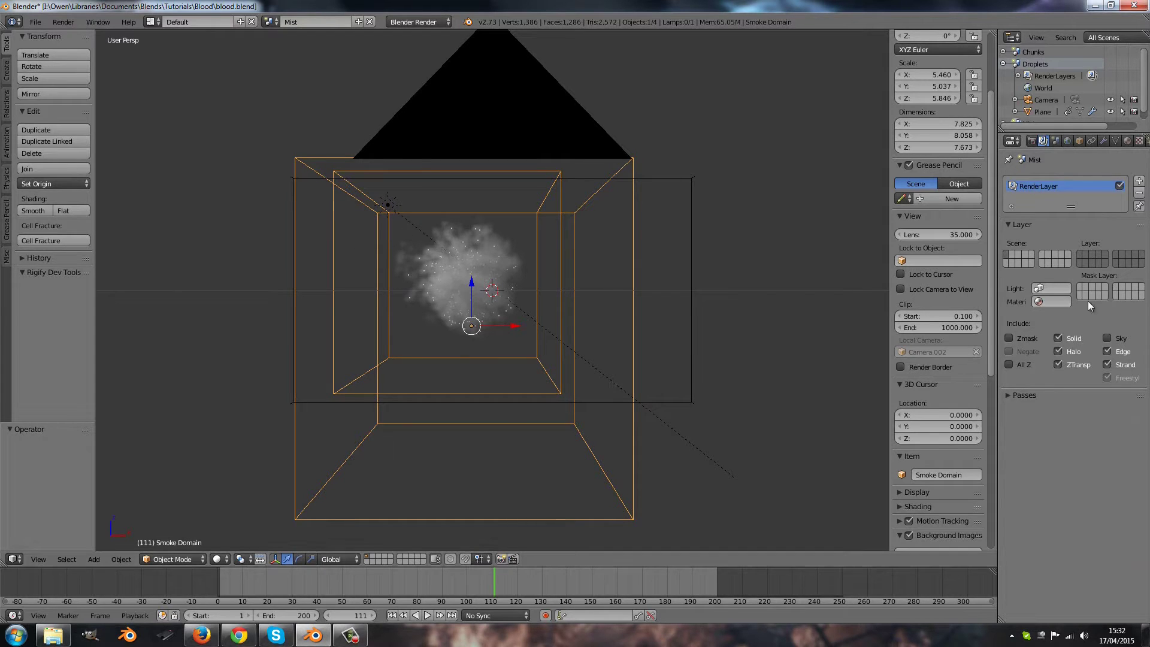
Select the Sun lamp, set its Energy to 5.5, and render the mist frame again.
right_click(388, 205)
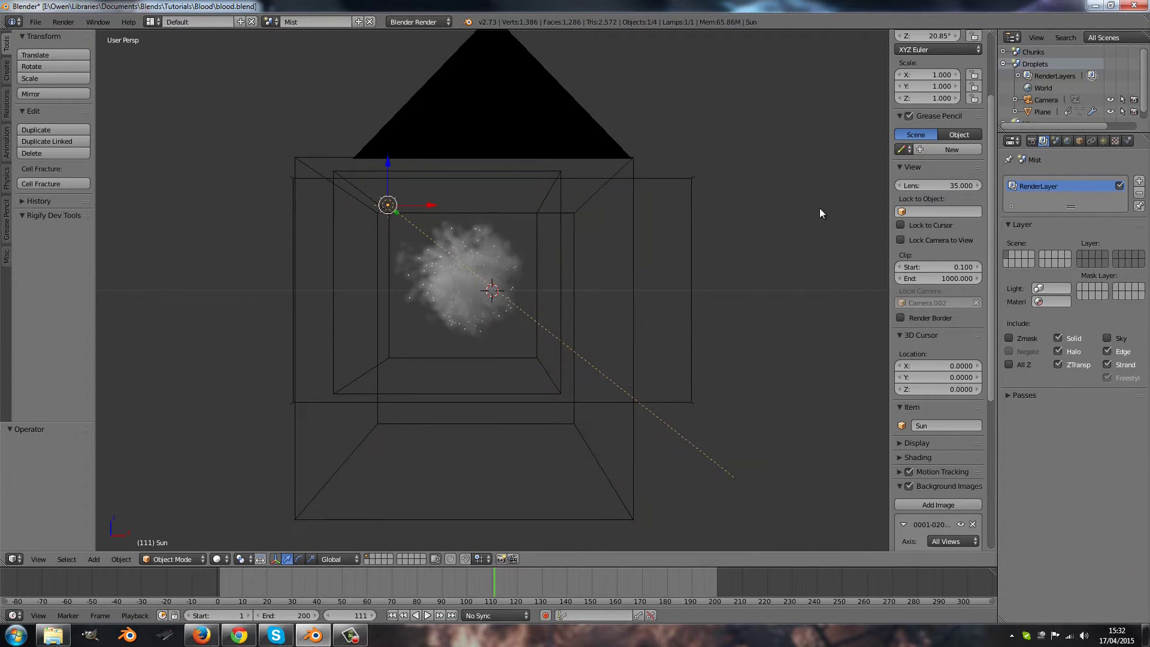
left_click(1104, 140)
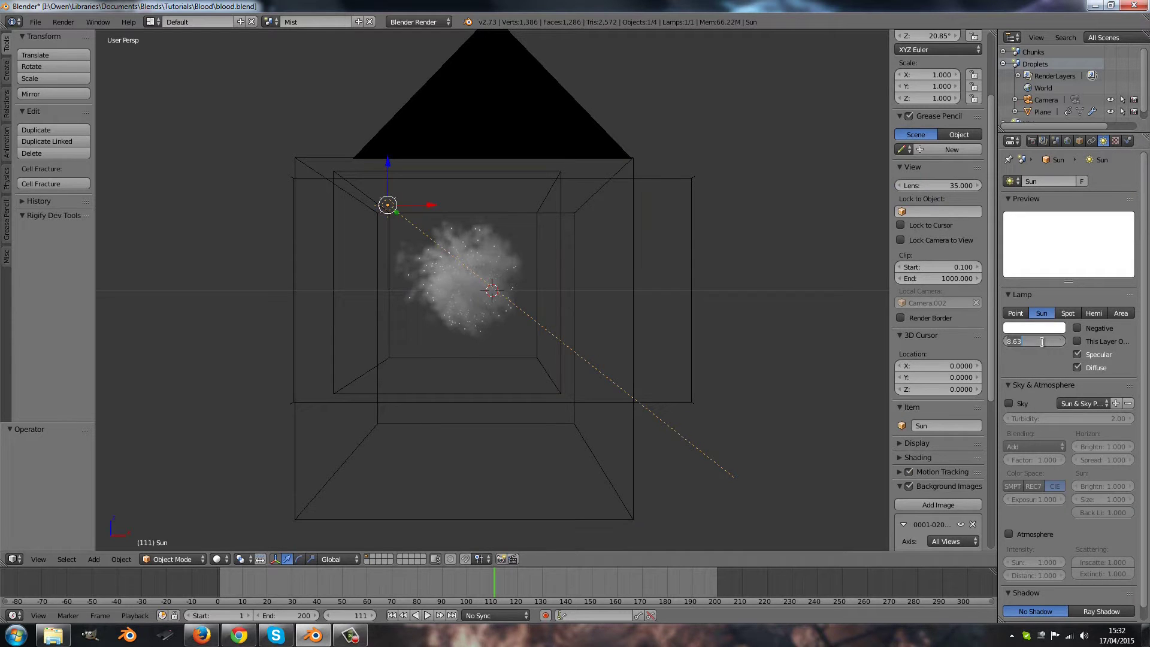
type("5.5")
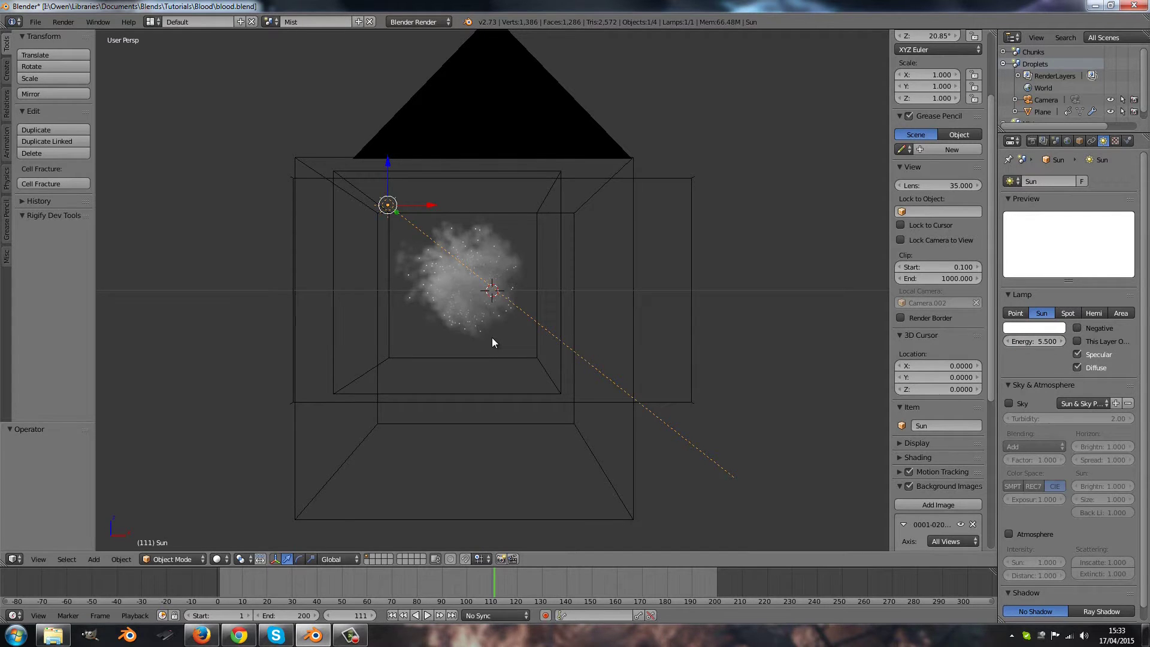
key("F12")
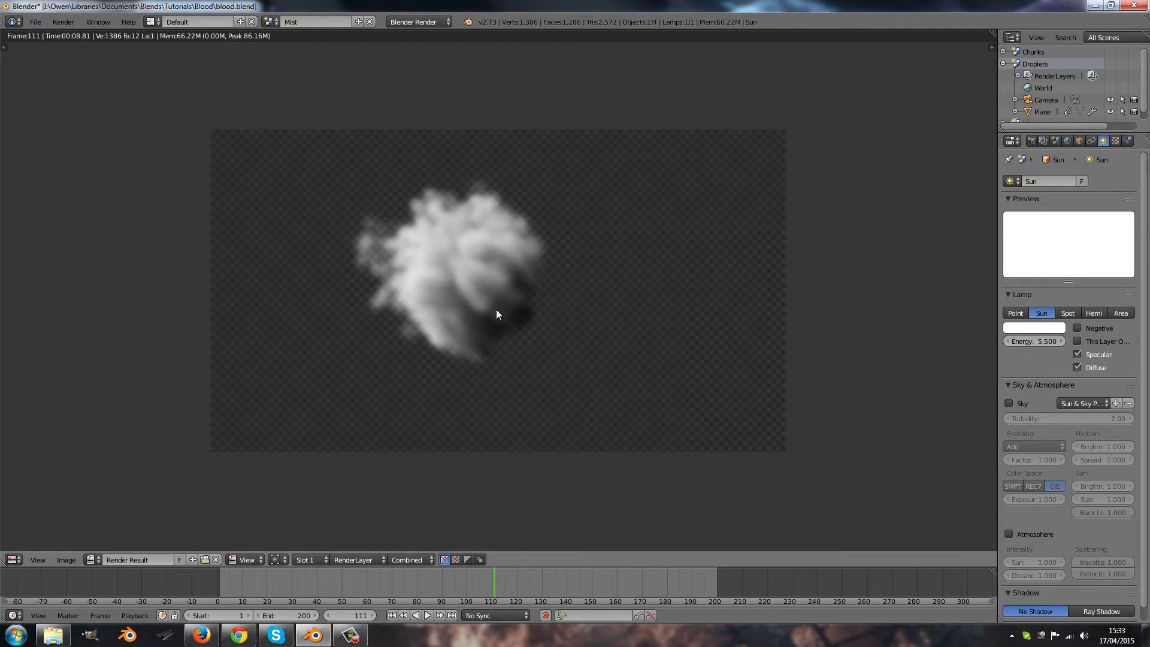
Duplicate the Sun lamp to the lower right and rotate the copy to shine from the opposite side.
key("Escape")
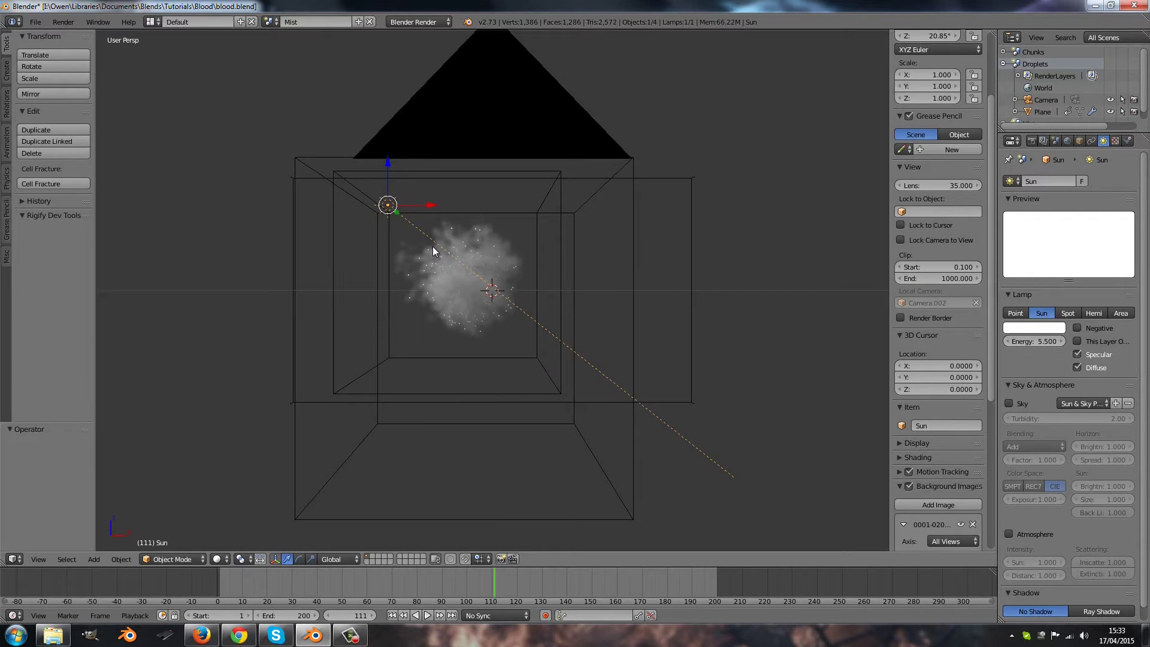
key("KP_5")
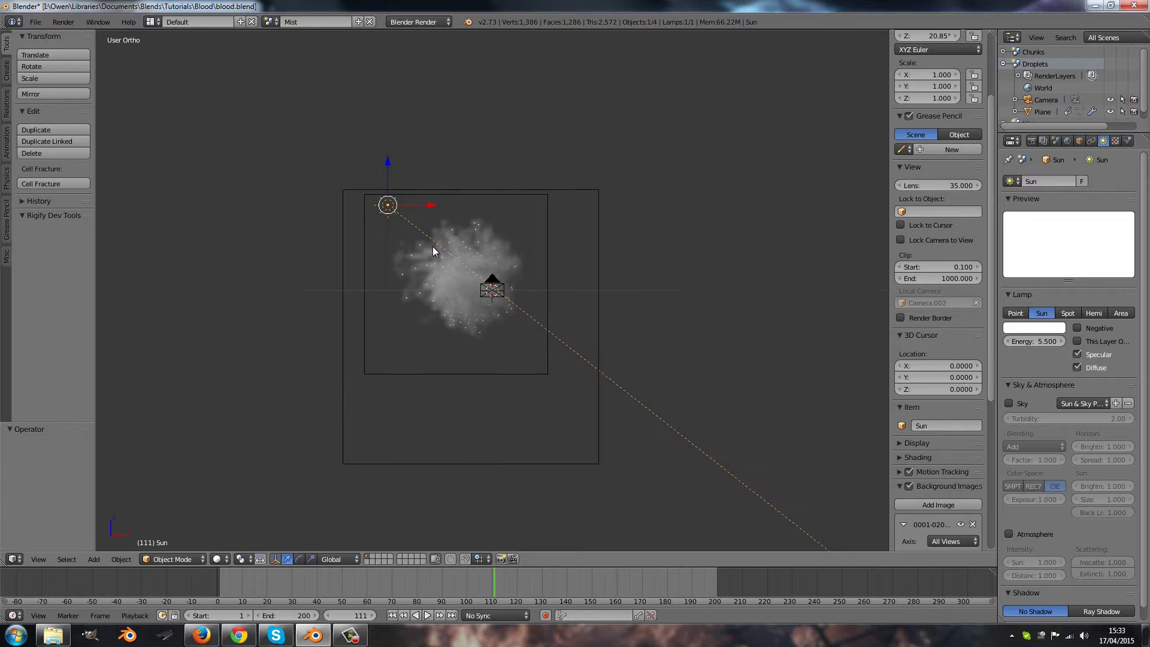
key("KP_1")
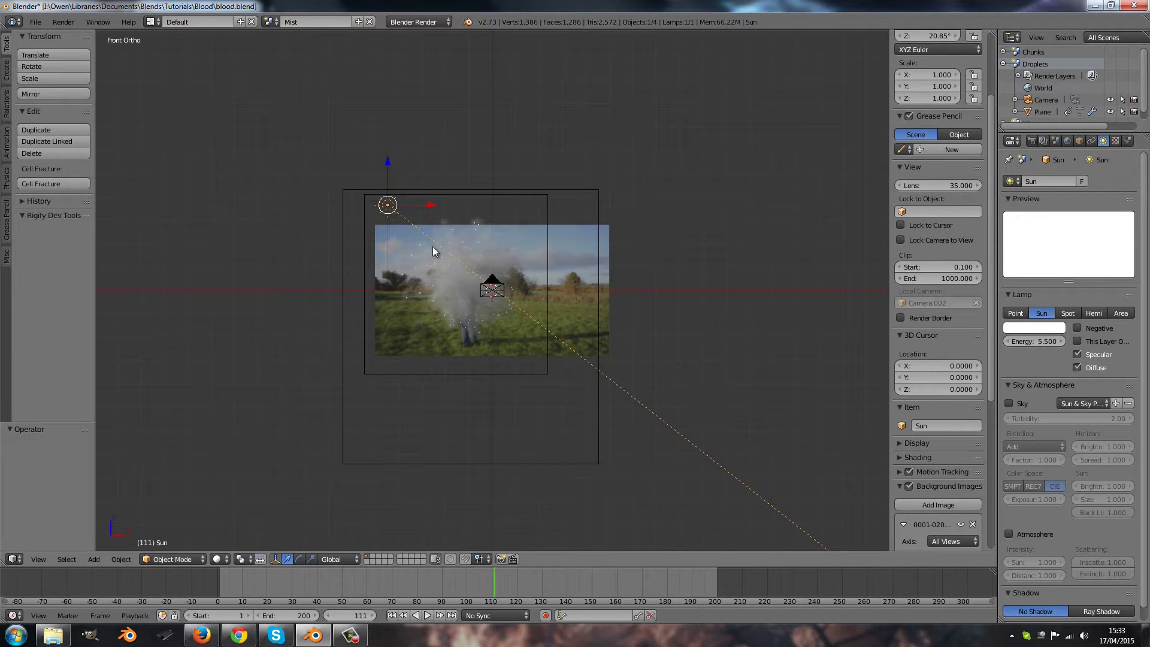
key("shift+d")
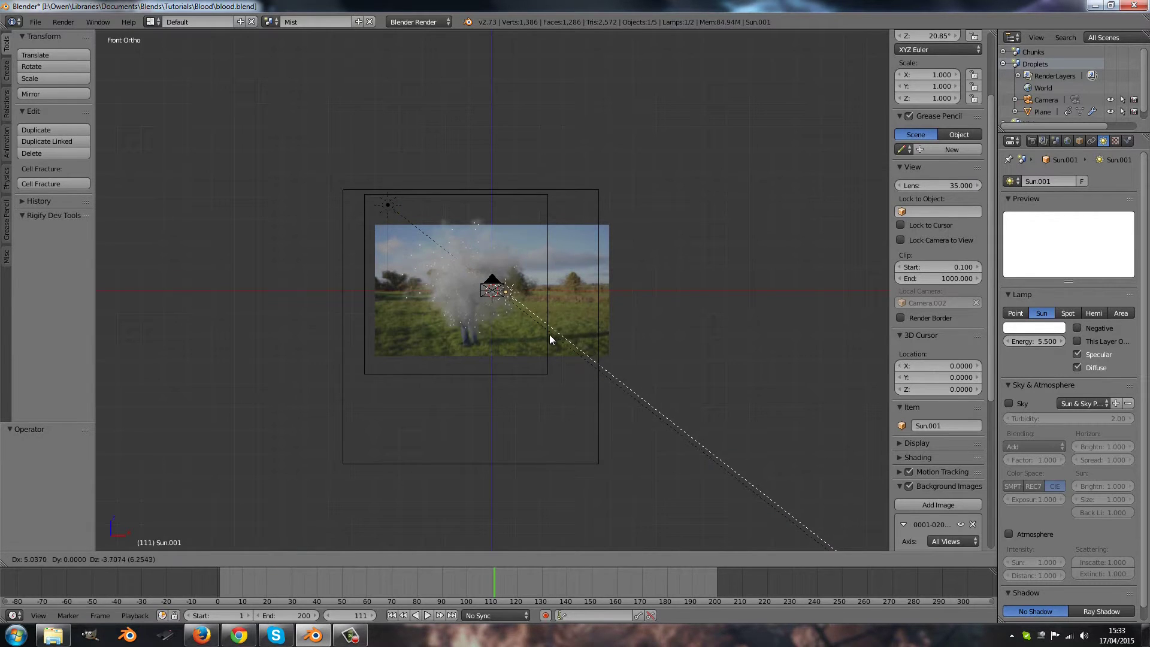
left_click(604, 380)
key("r")
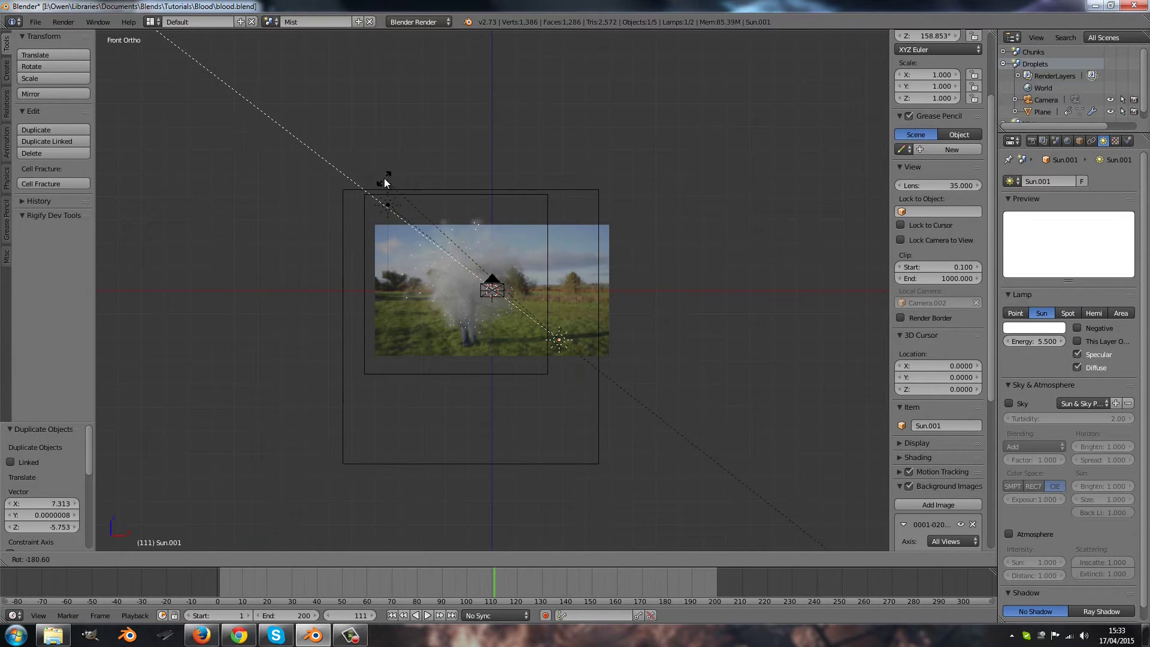
left_click(389, 178)
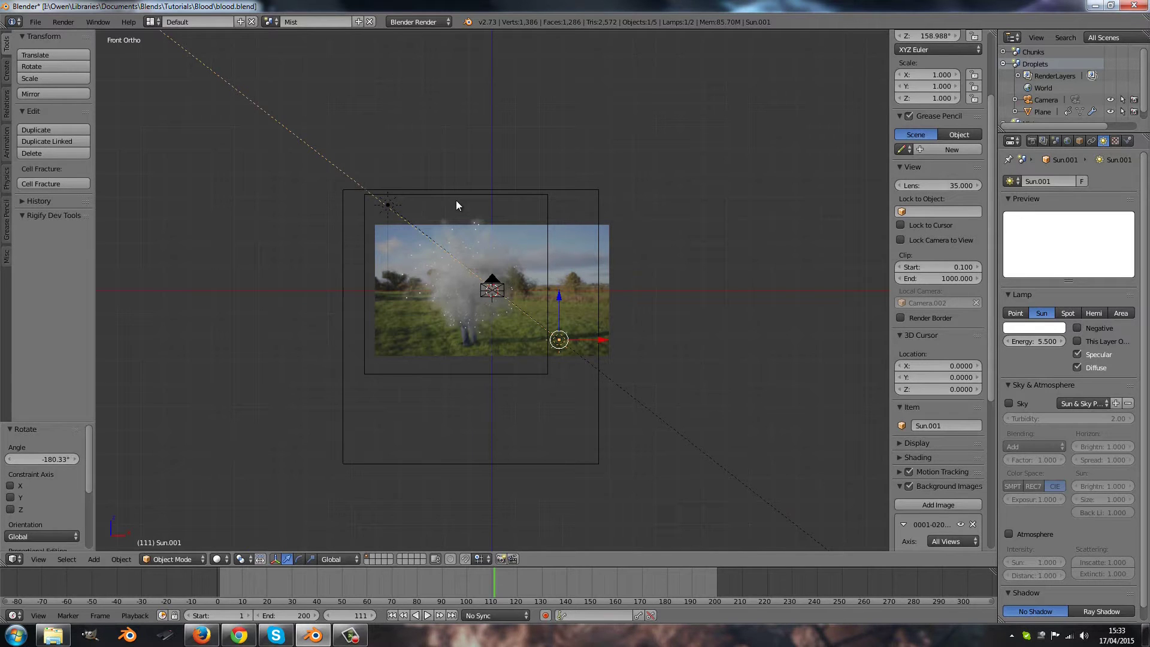
key("KP_7")
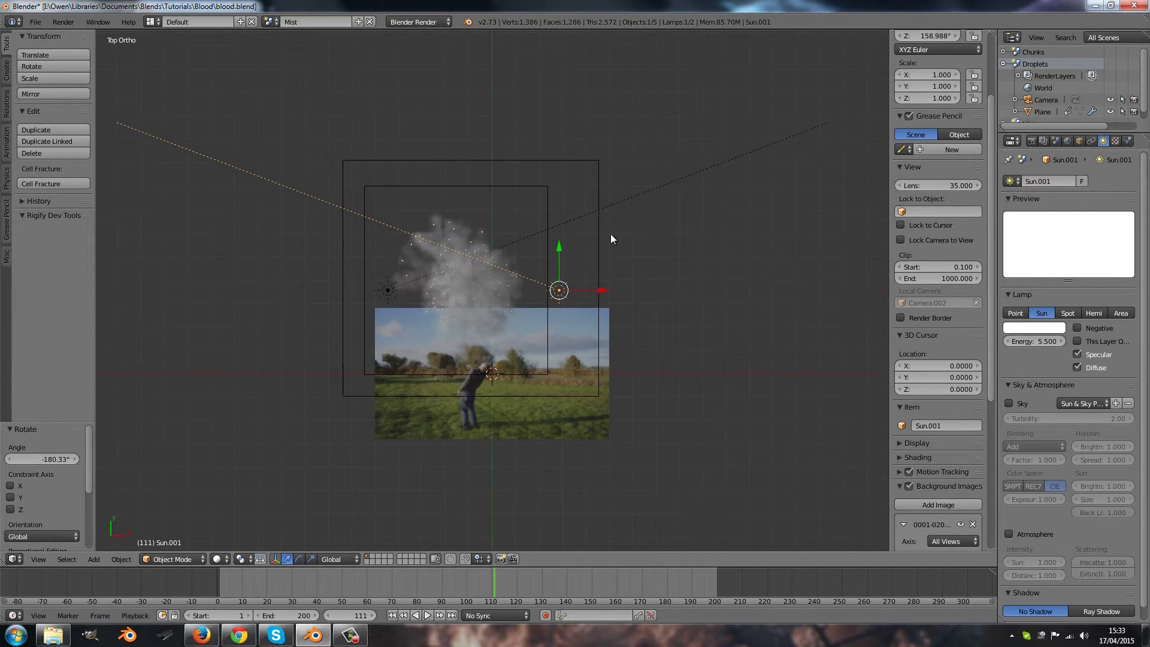
key("r")
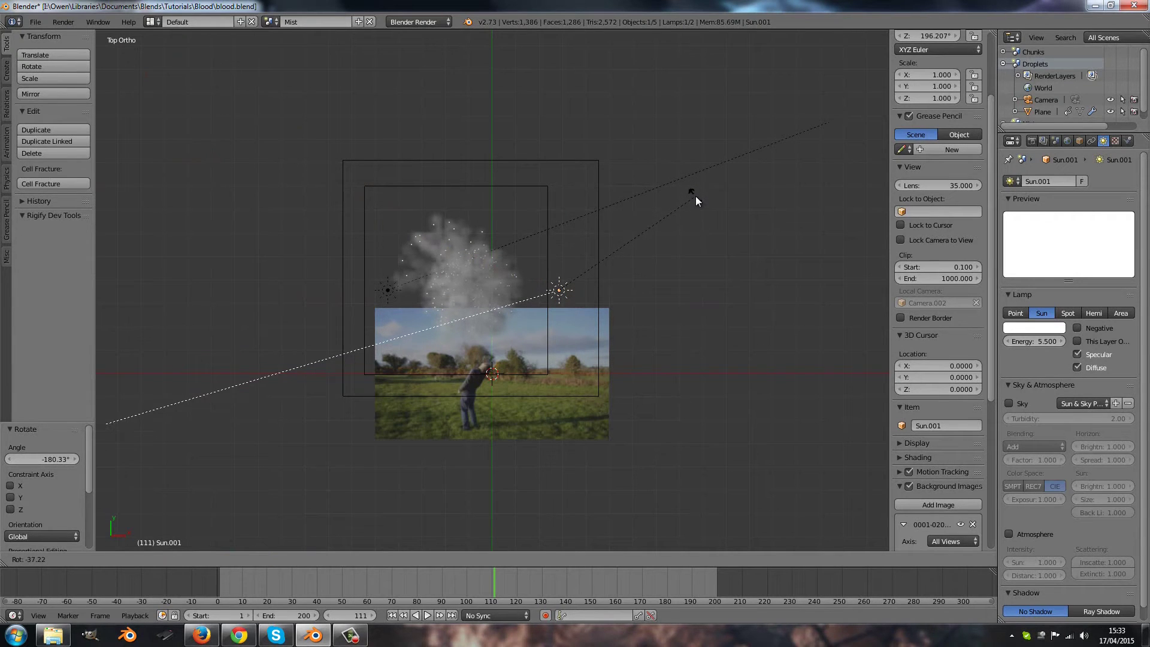
left_click(696, 198)
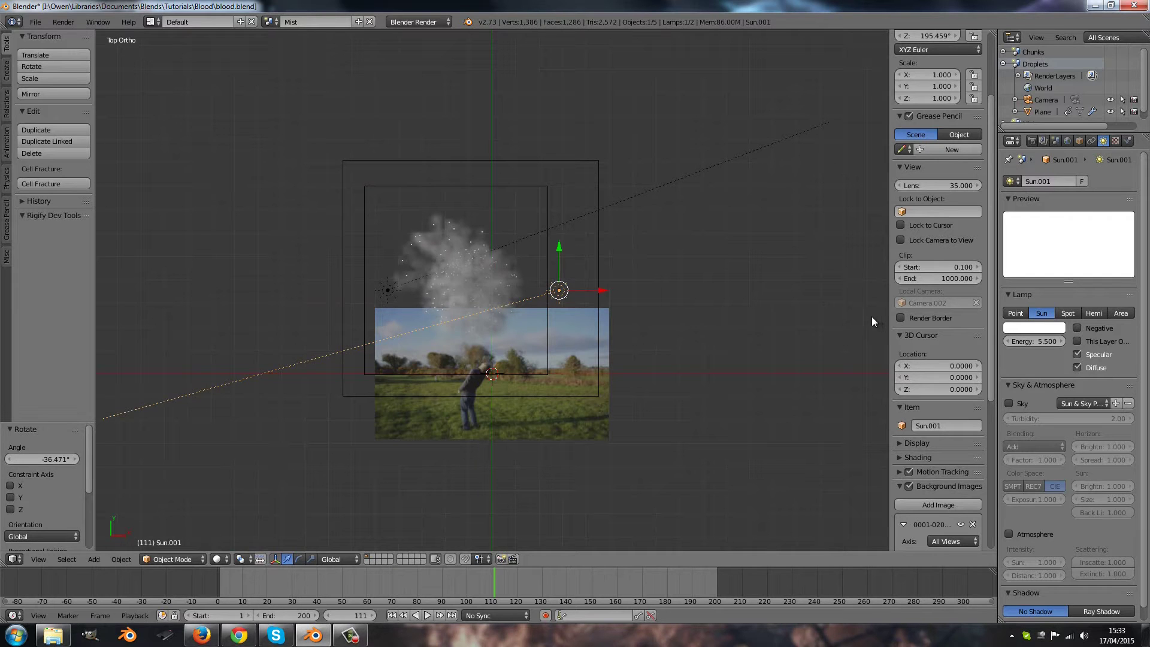
Set the copied sun's energy to 0.5 and render the mist from the front view.
key("BackSpace")
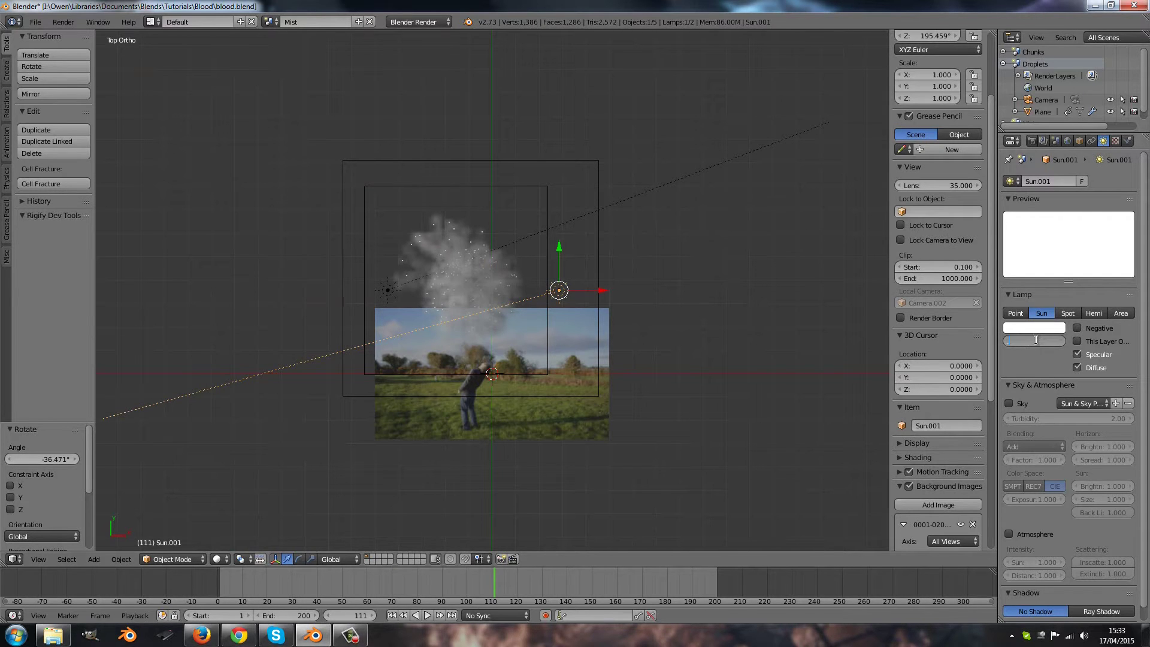
key("Return")
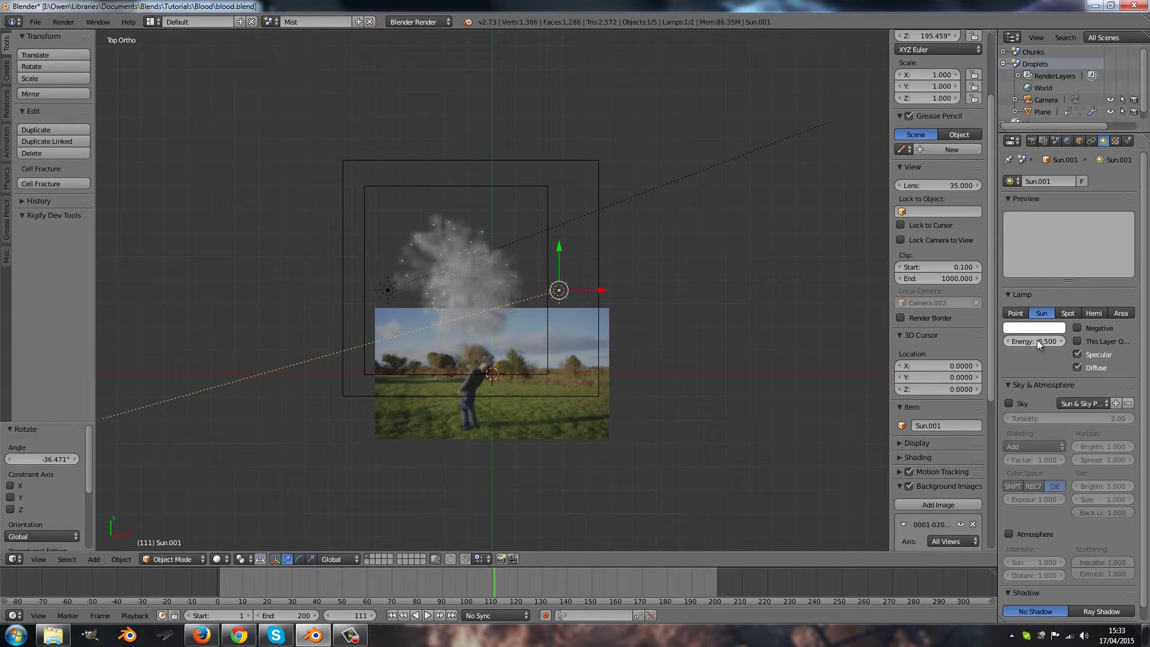
key("KP_1")
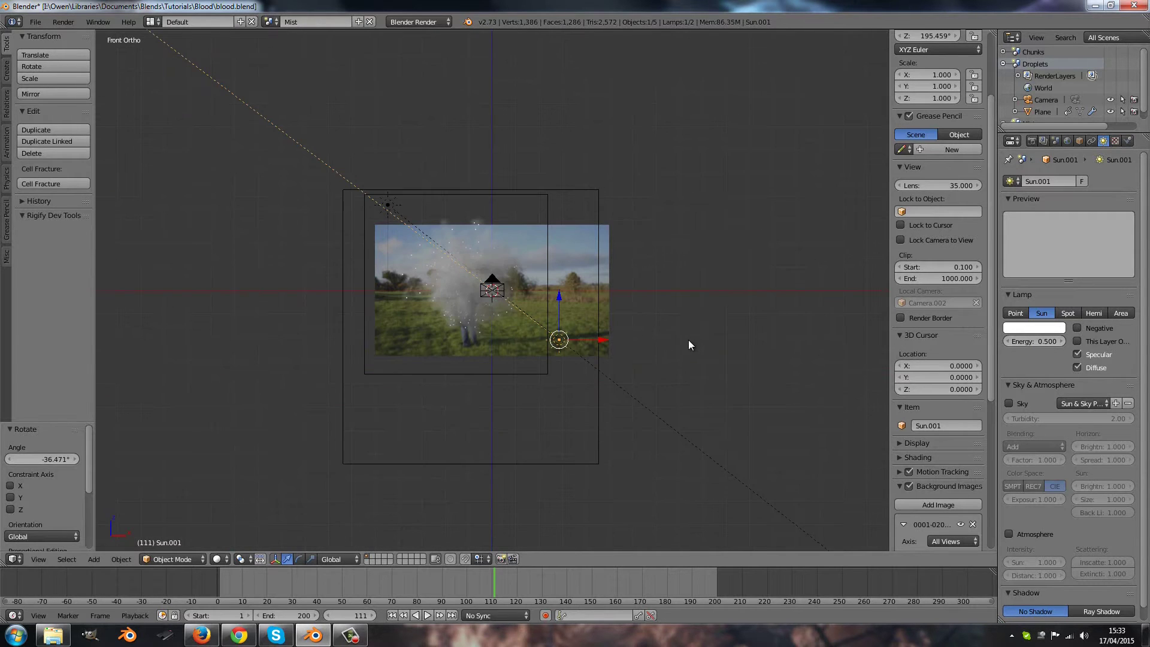
key("F12")
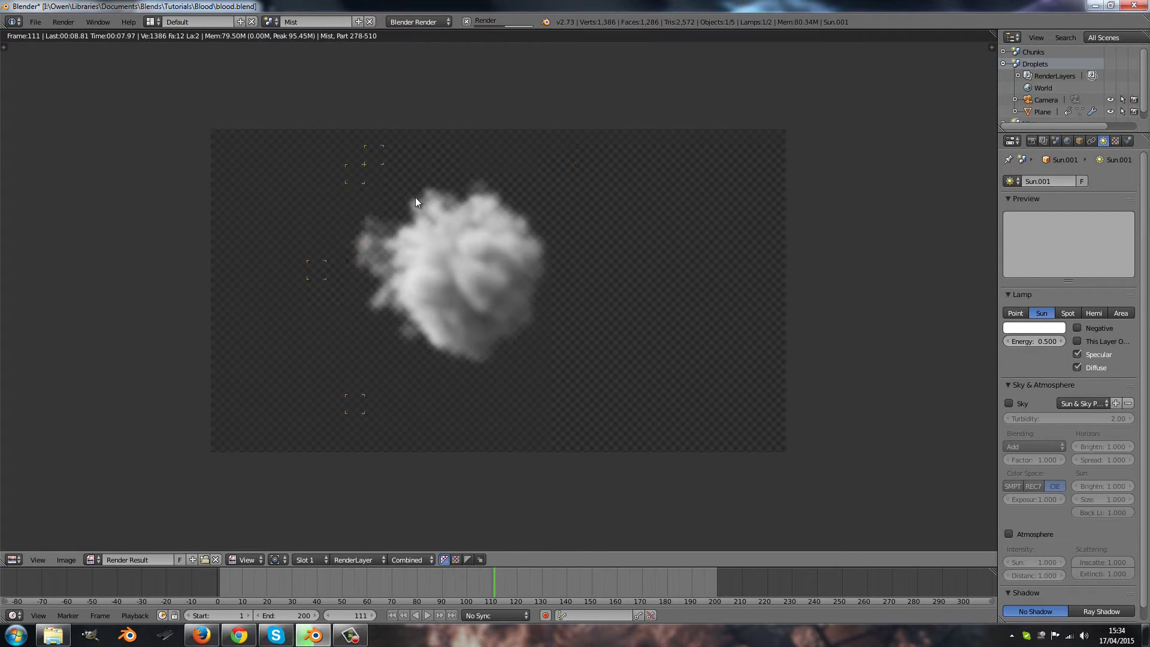
Check the Chunks scene's render layer settings, then set the Droplets scene to frame 111.
left_click(272, 21)
left_click(276, 38)
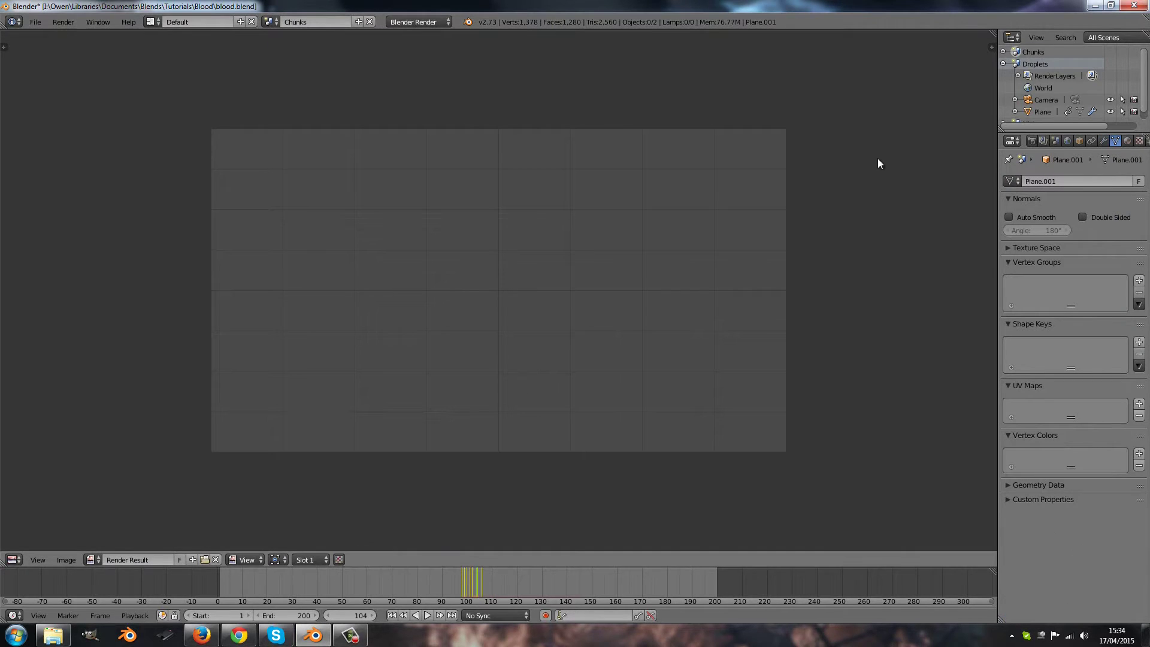
left_click(1043, 142)
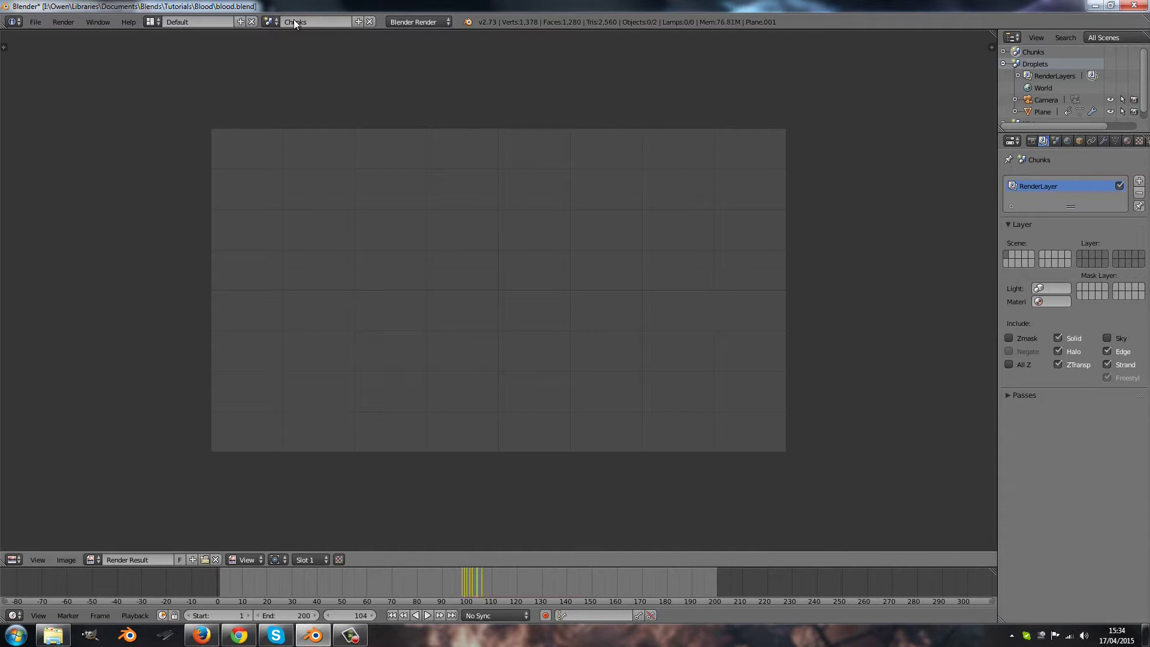
left_click(272, 22)
left_click(284, 51)
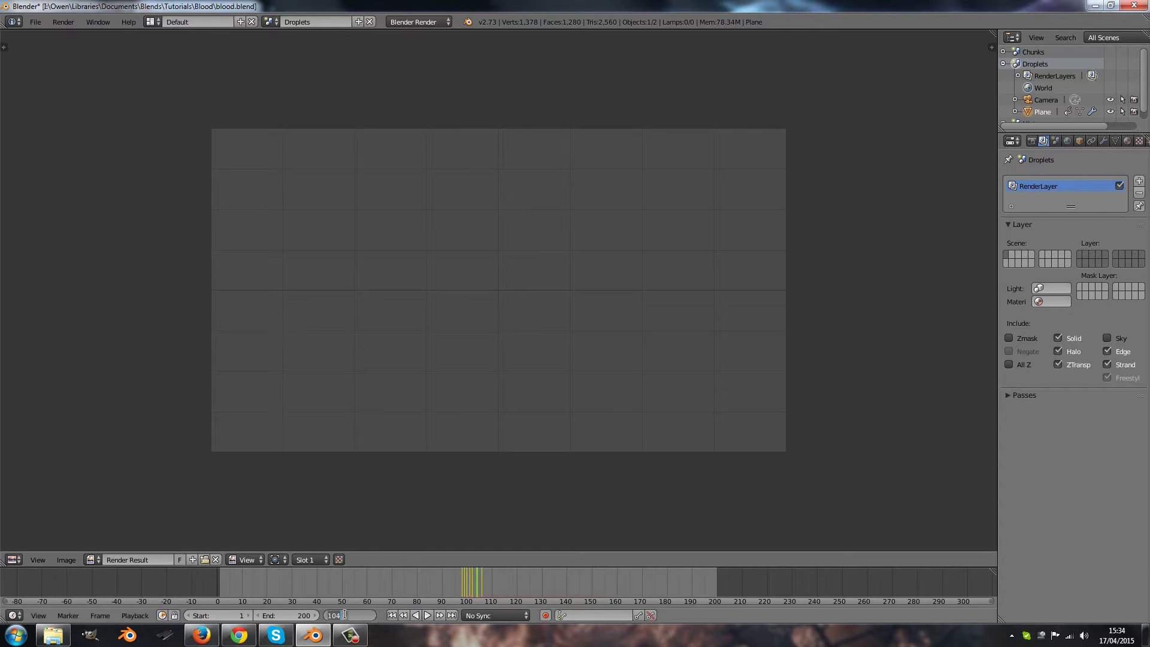
type("111")
key("Return")
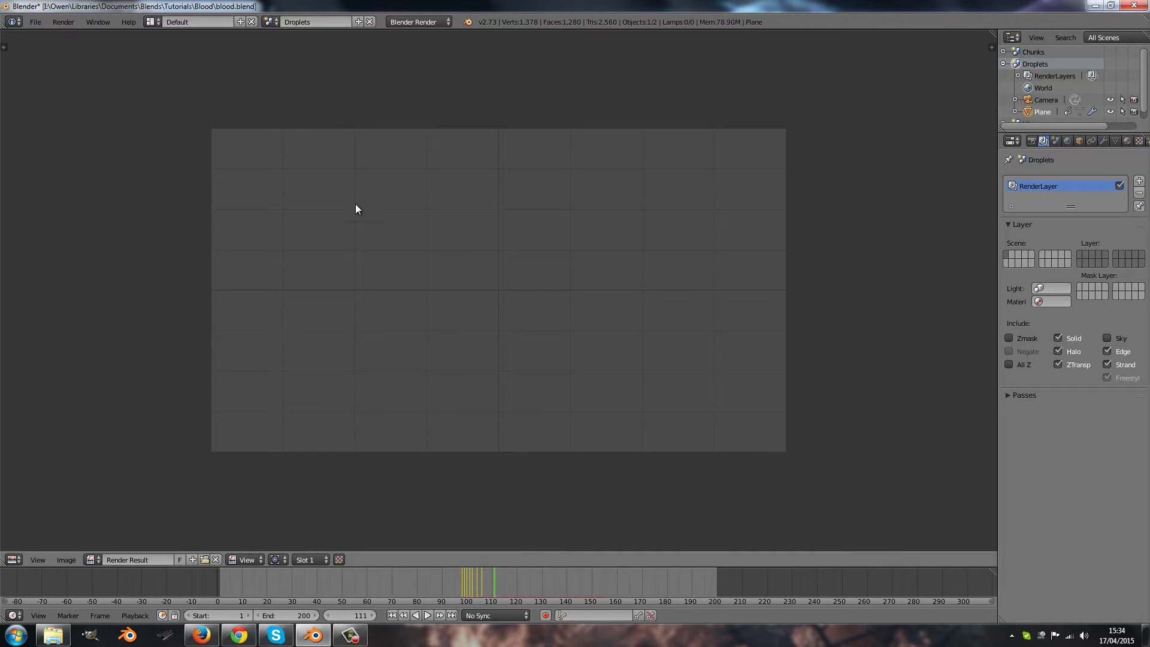
Set the Chunks scene to frame 111 and render it.
left_click(264, 20)
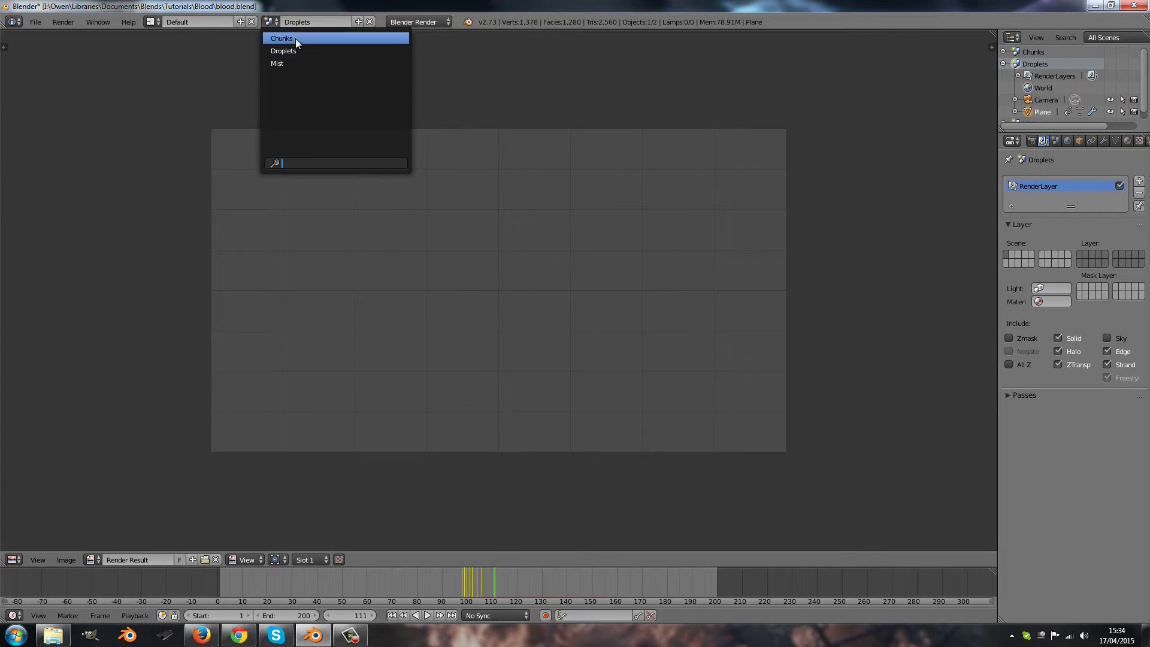
left_click(296, 40)
left_click(344, 615)
type("1")
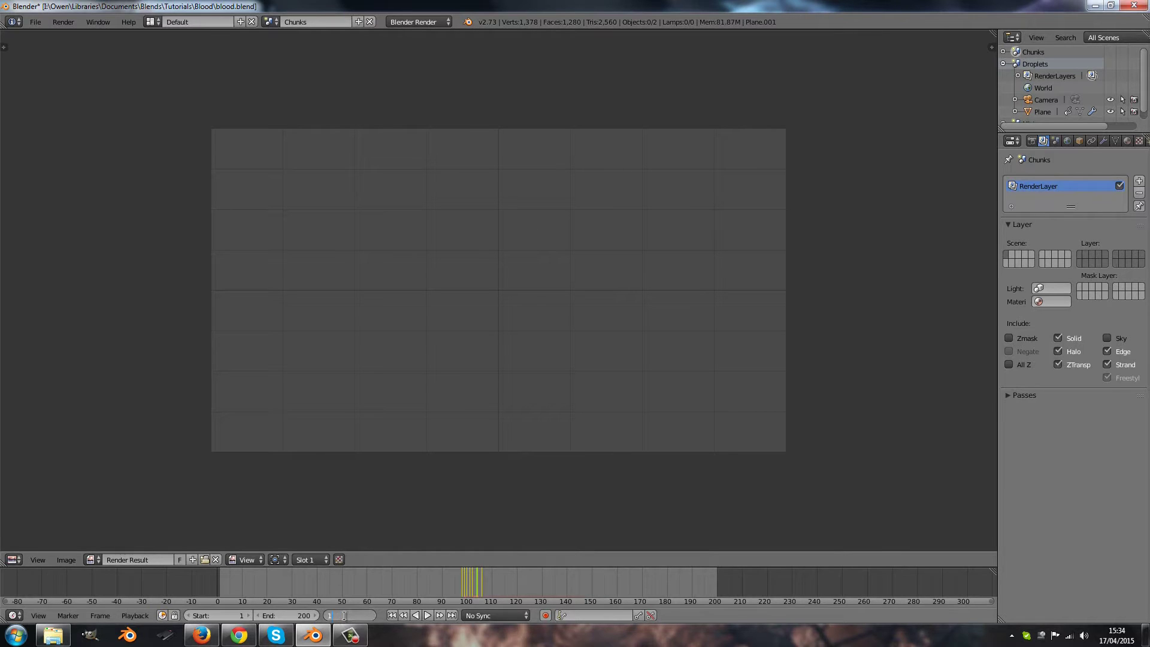
type("11")
key("Return")
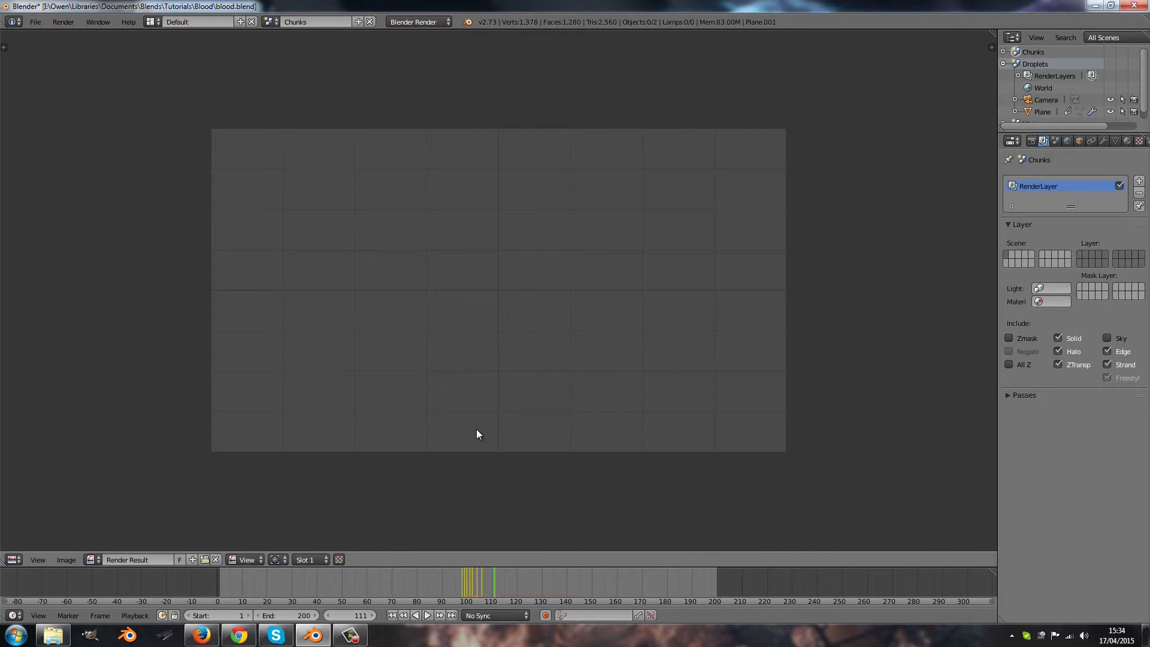
key("F12")
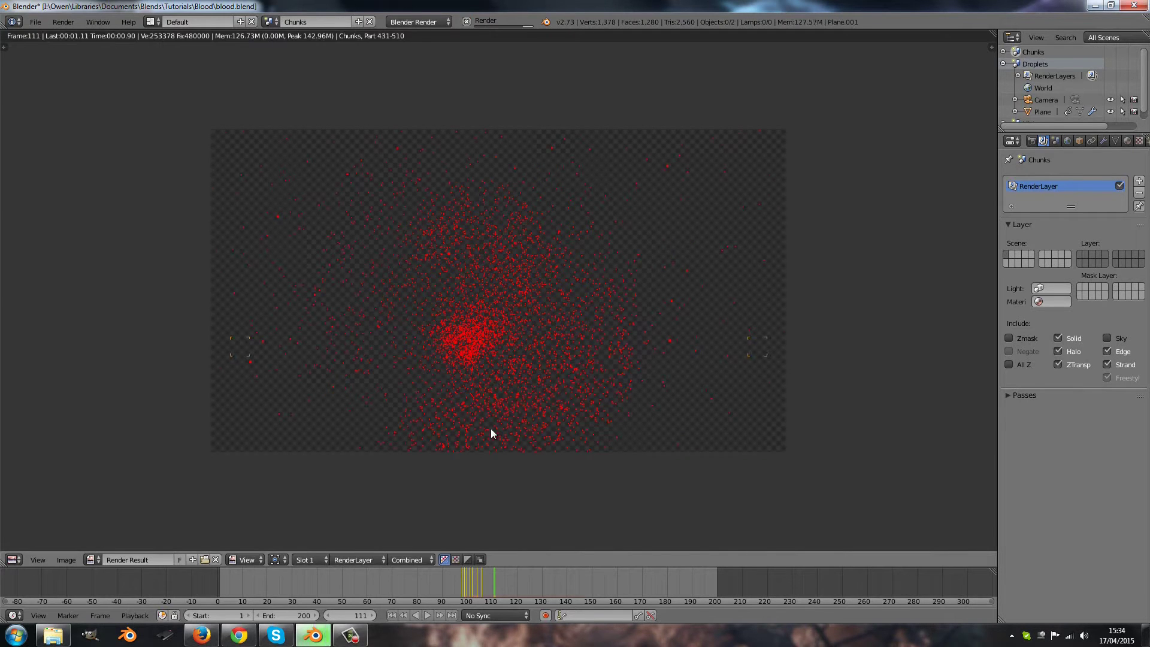
Switch to the Droplets scene and render frame 111.
left_click(269, 21)
left_click(290, 61)
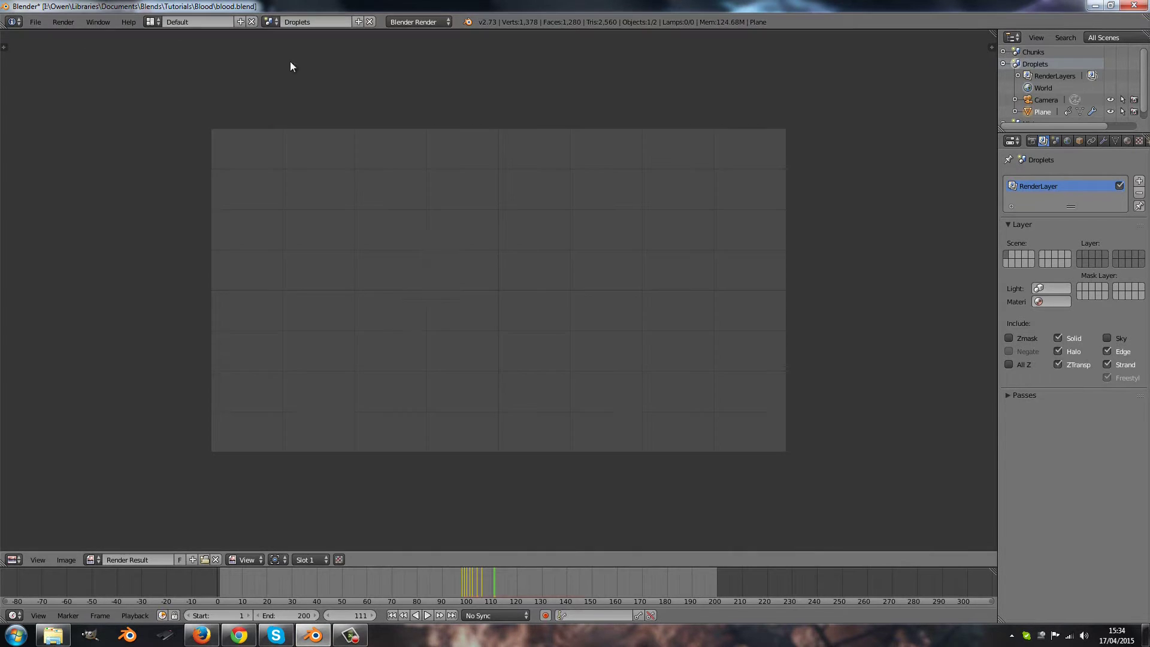
key("F12")
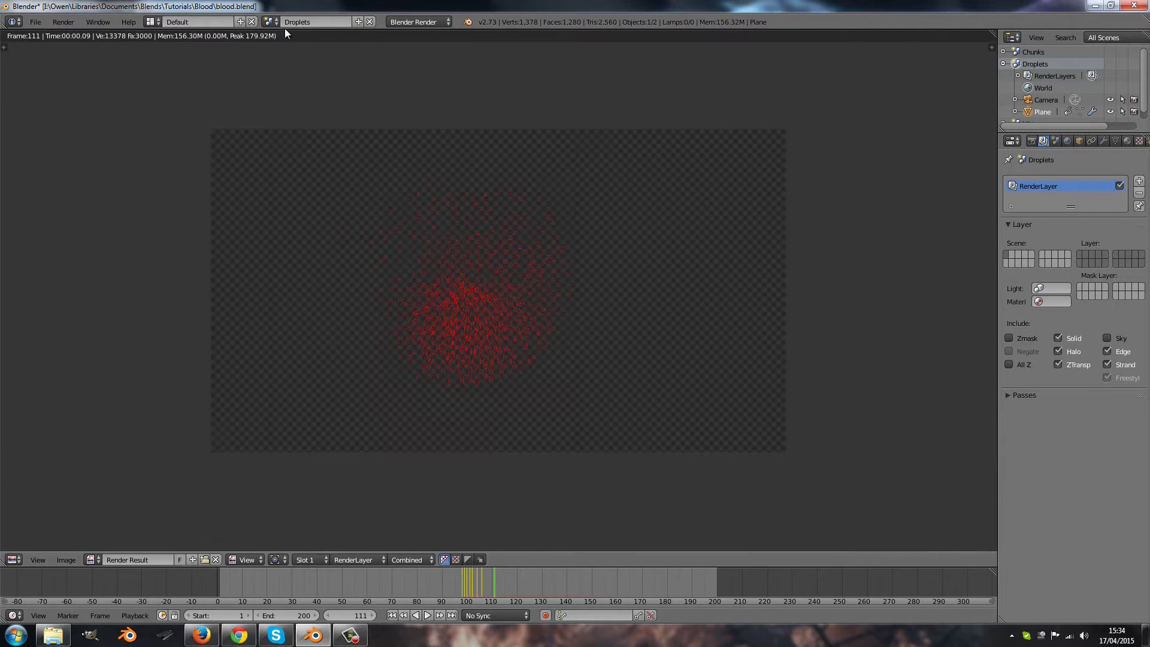
left_click(270, 22)
Switch to the Chunks scene and play the animation from frame 92 to preview the particles.
left_click(287, 38)
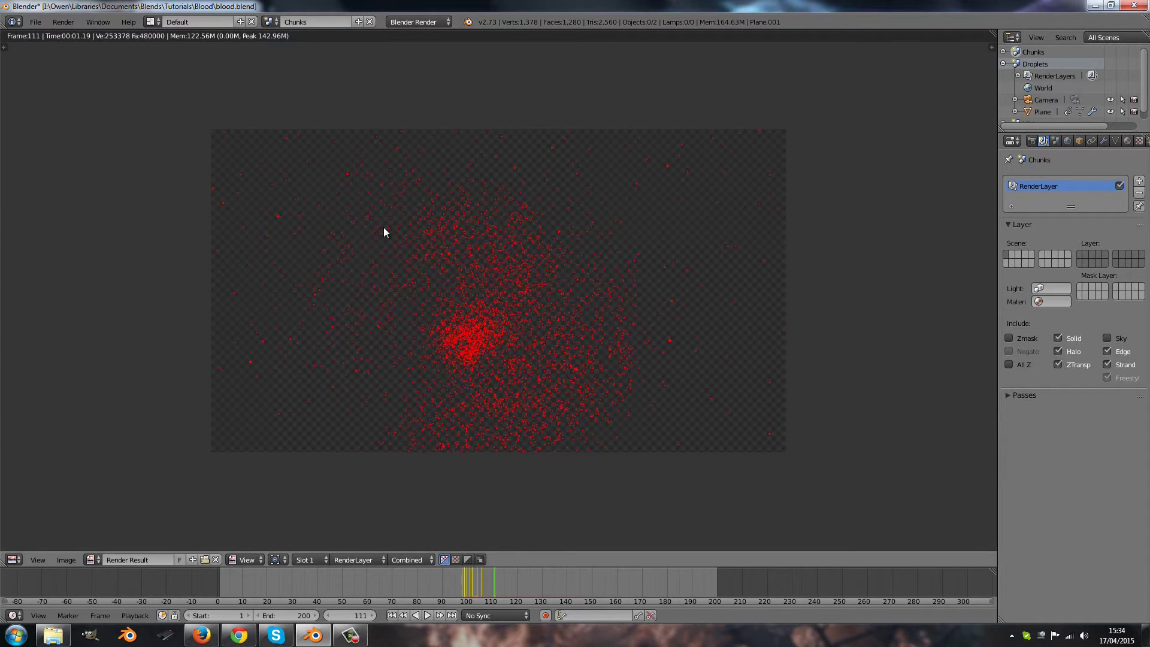
key("Escape")
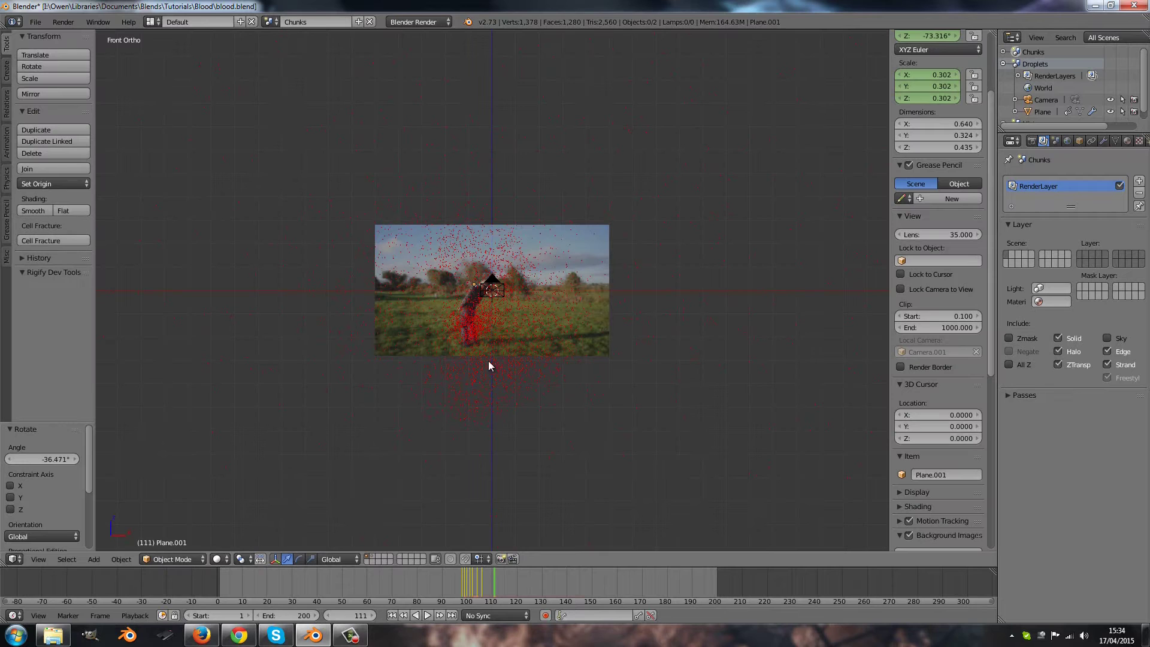
left_click(446, 580)
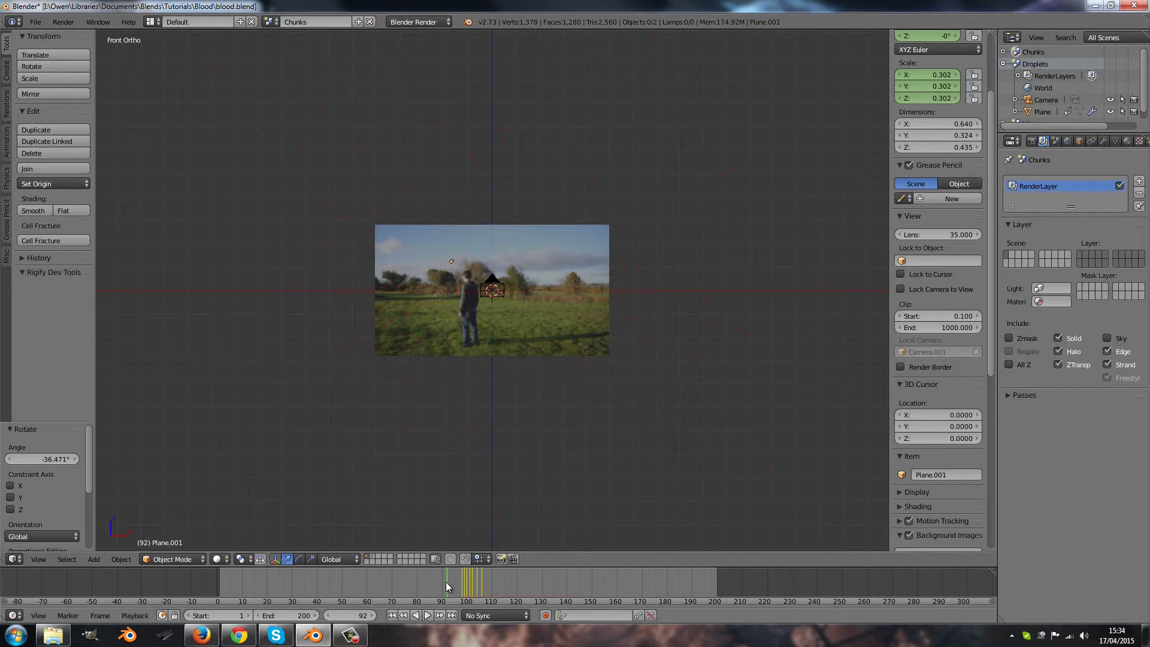
key("alt+a")
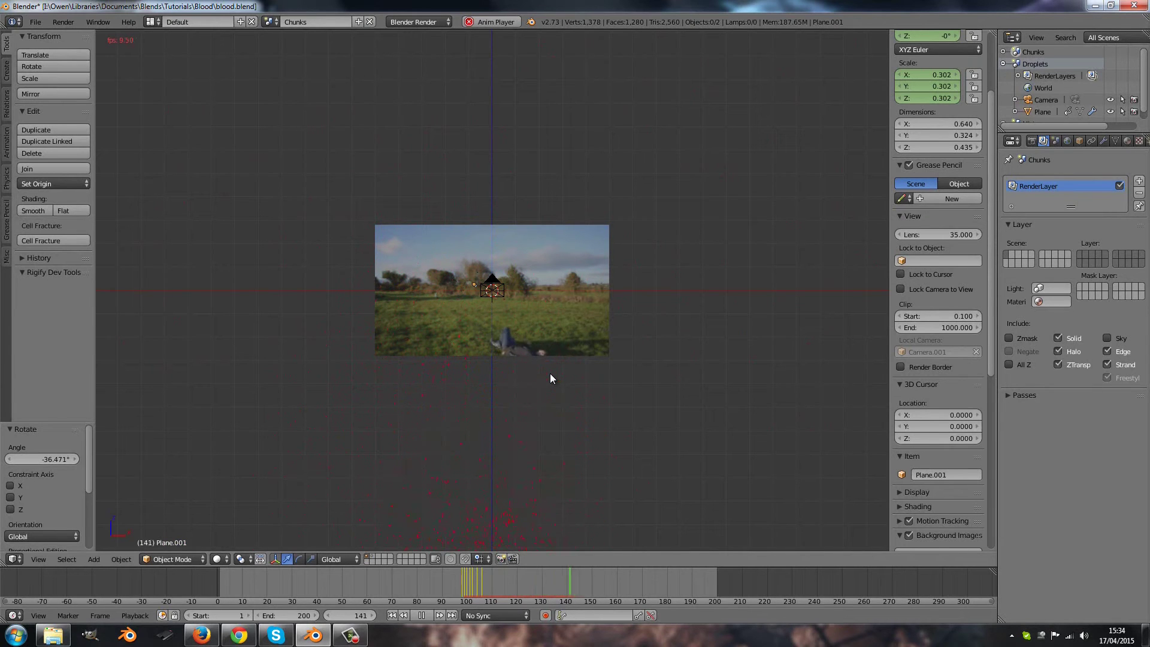
key("alt+a")
left_click(424, 580)
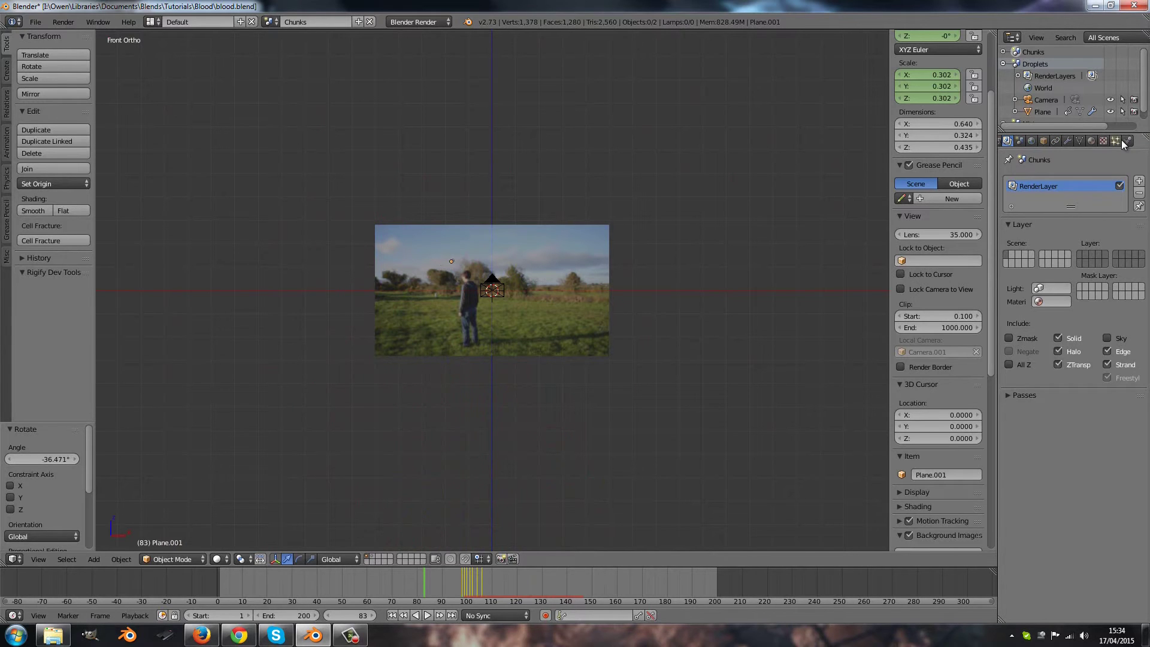
Bake all particle dynamics from the Chunks cache settings and play back the baked animation.
left_click(1125, 141)
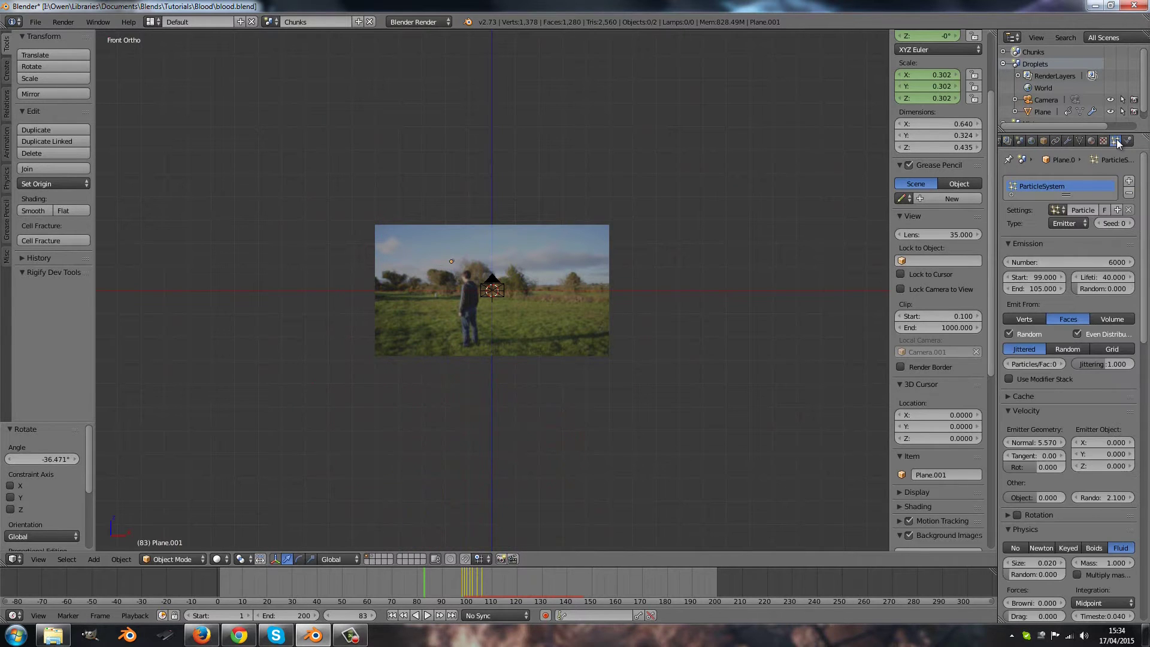
left_click(1016, 397)
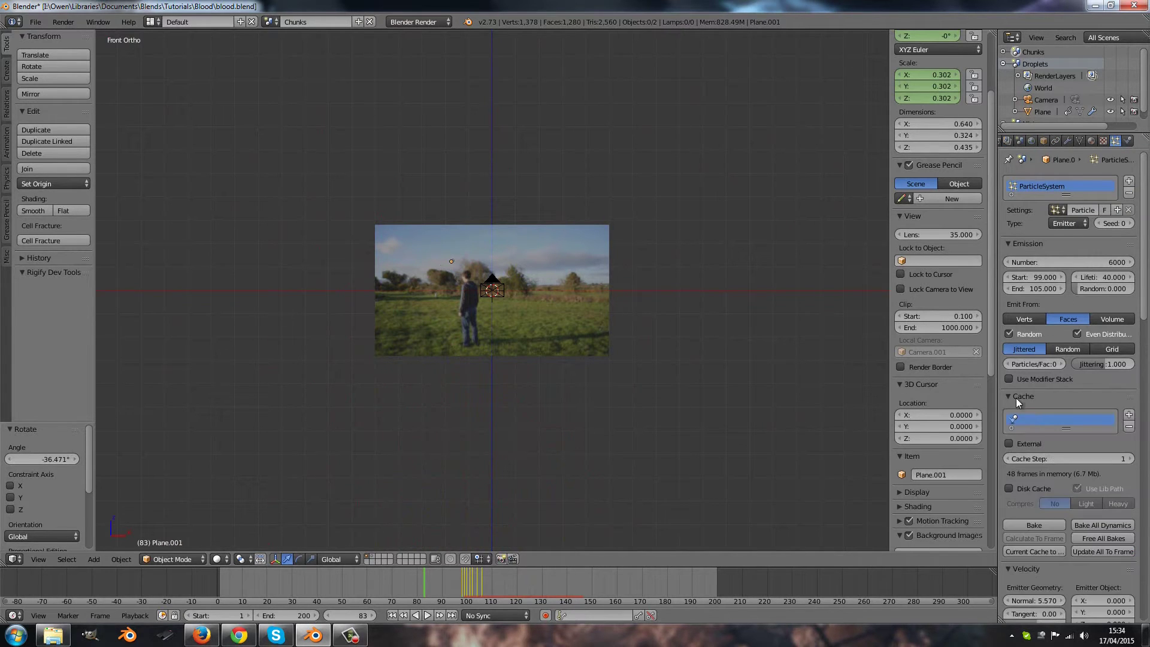
left_click(1092, 523)
key("alt+a")
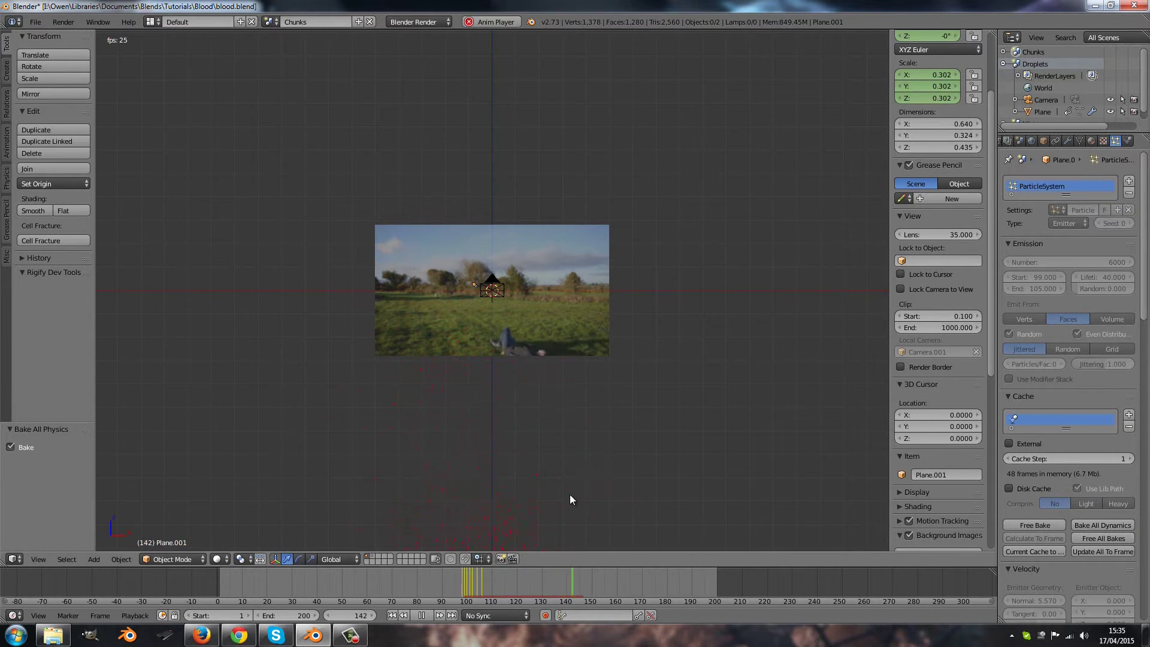
key("alt+a")
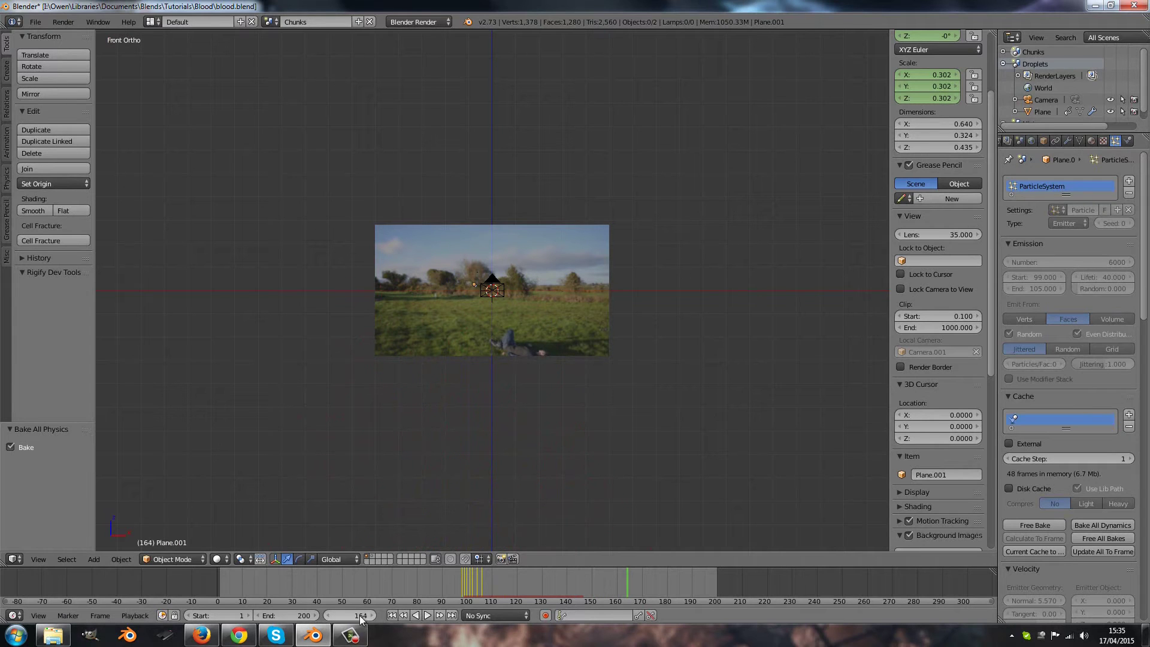
Render the Chunks scene at frame 111, then switch back to the Droplets scene.
type("111")
key("Return")
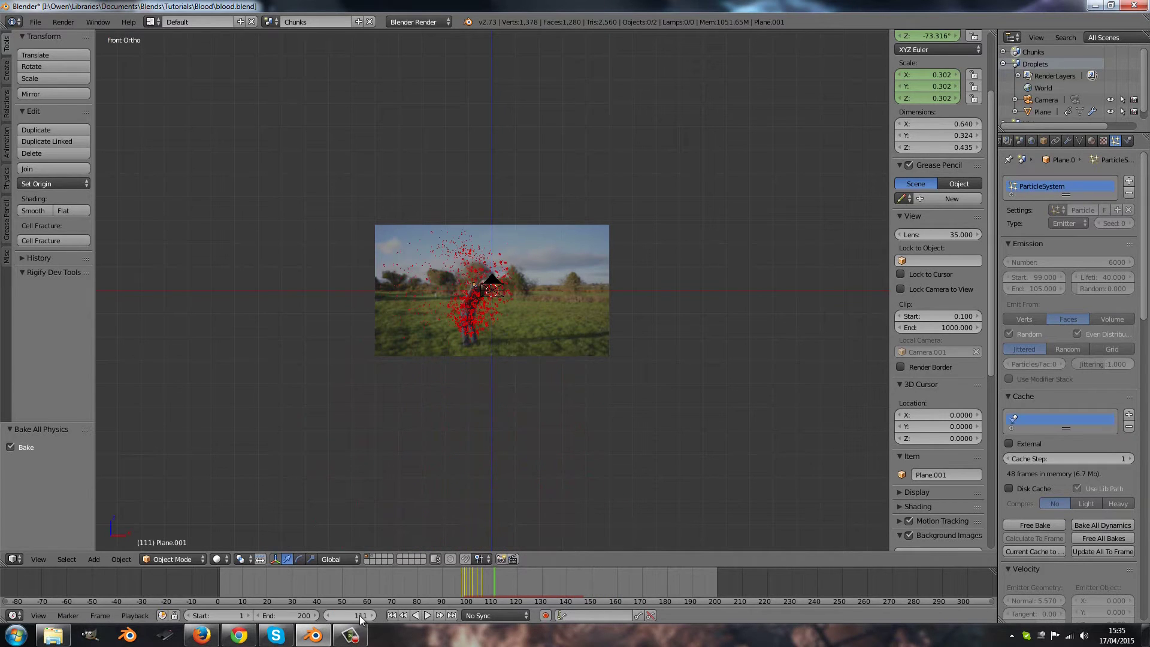
key("F12")
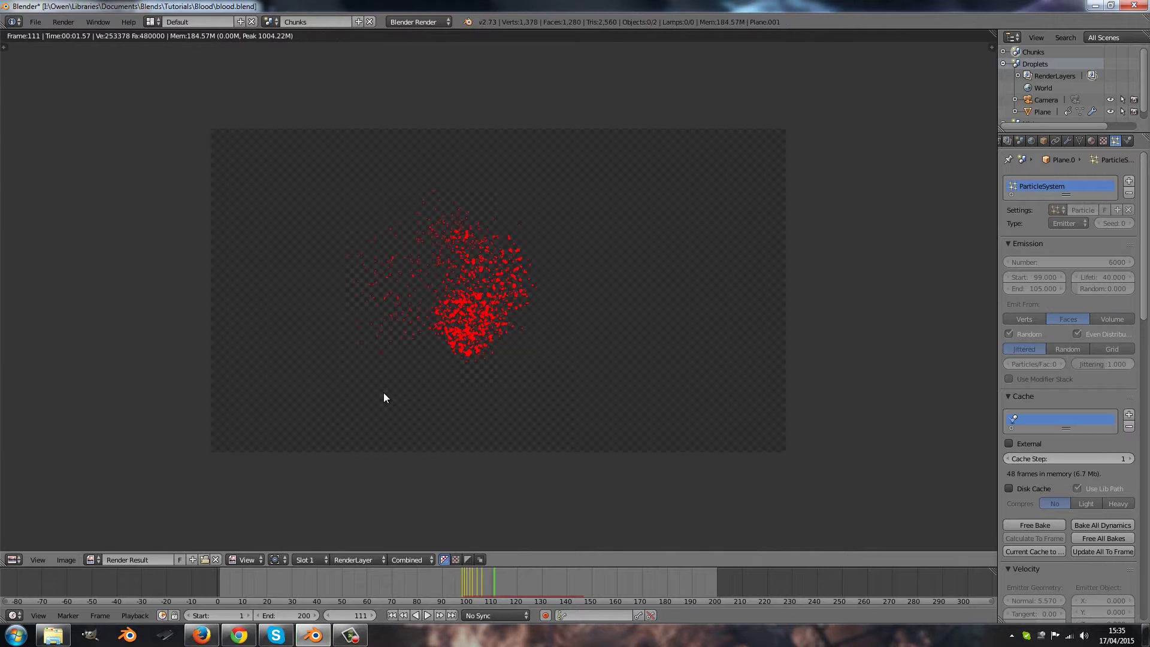
left_click(269, 22)
left_click(282, 52)
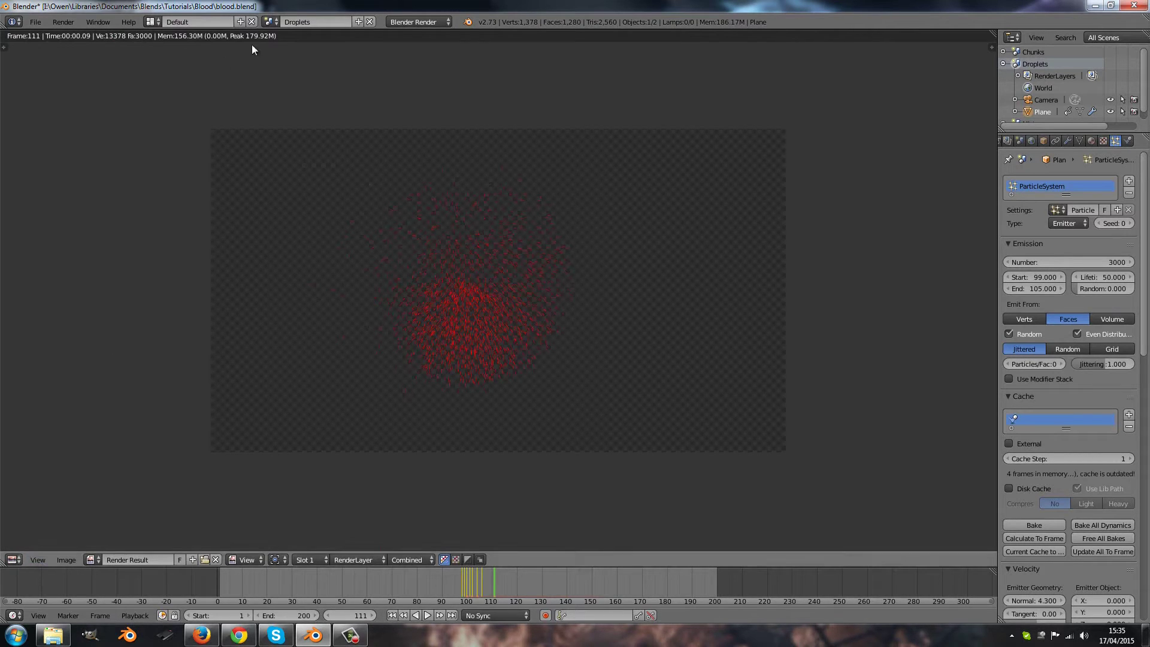
Add a new scene named 'Compositing' and return to the 3D view.
left_click(359, 21)
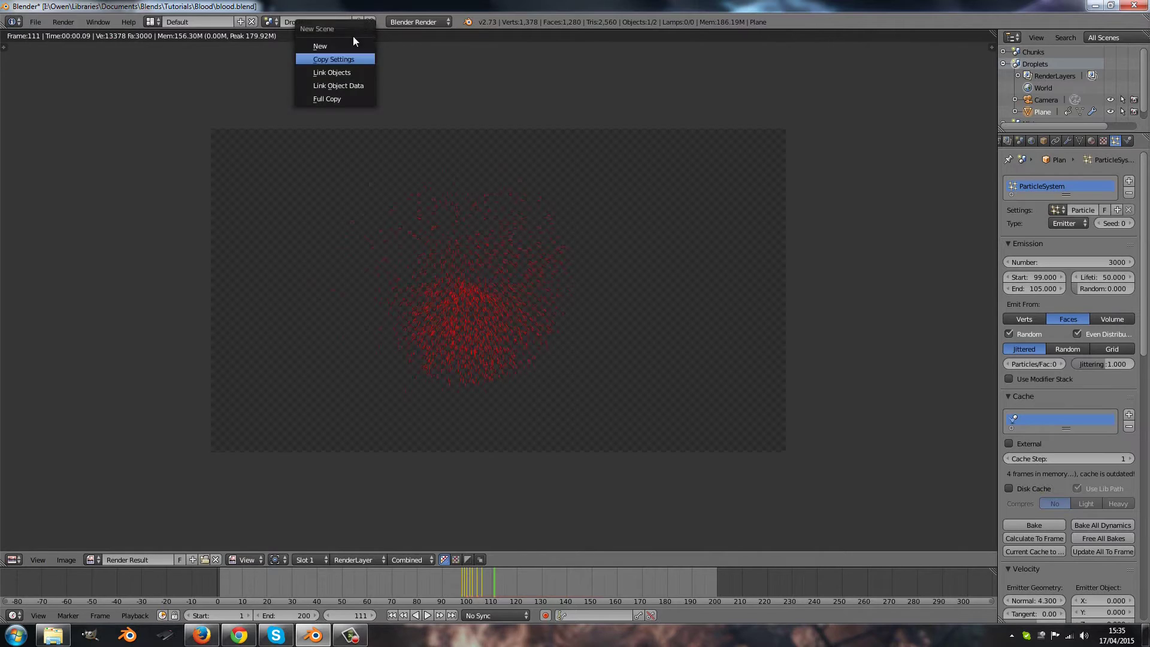
left_click(344, 56)
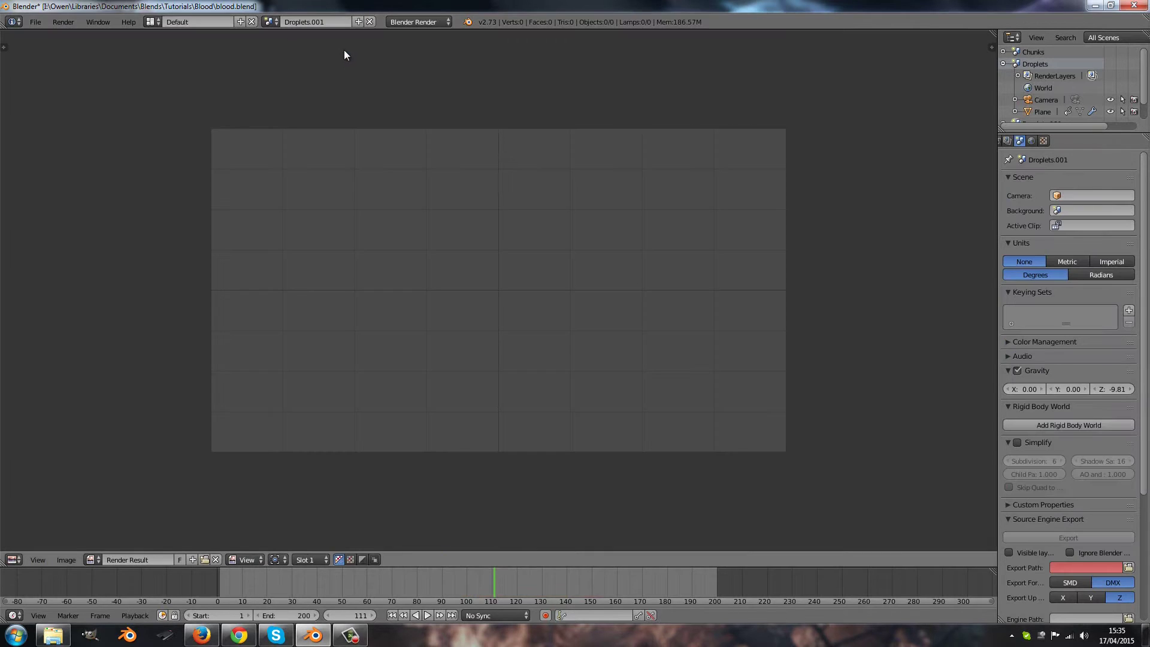
left_click(322, 21)
type("Comp")
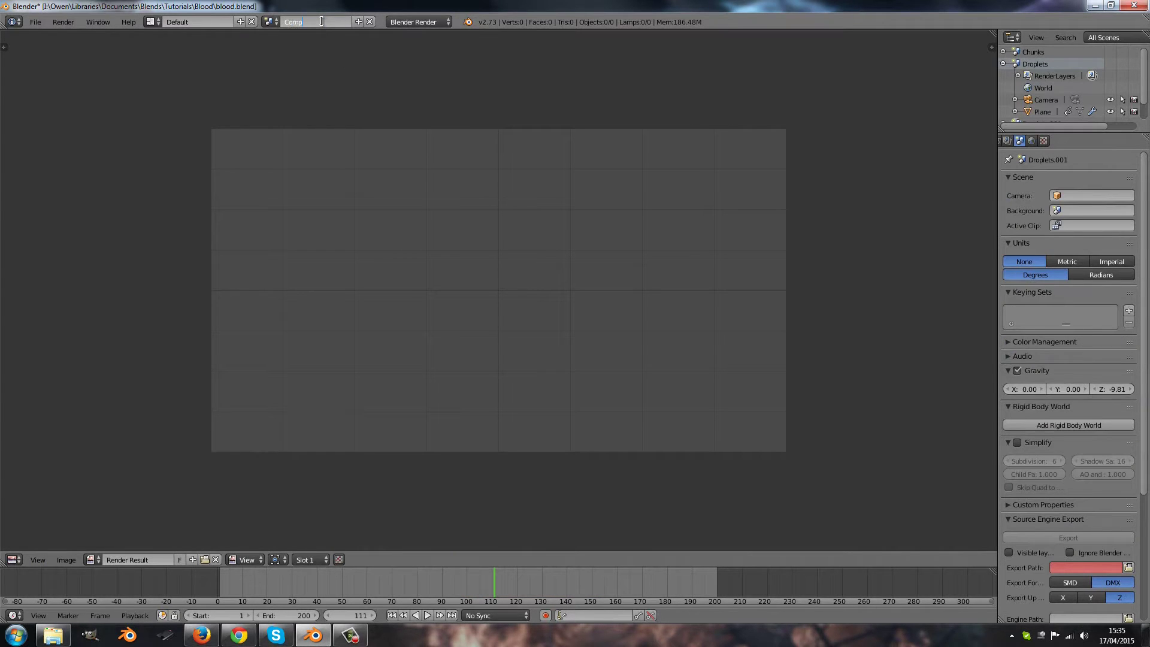
type("ositing")
key("Return")
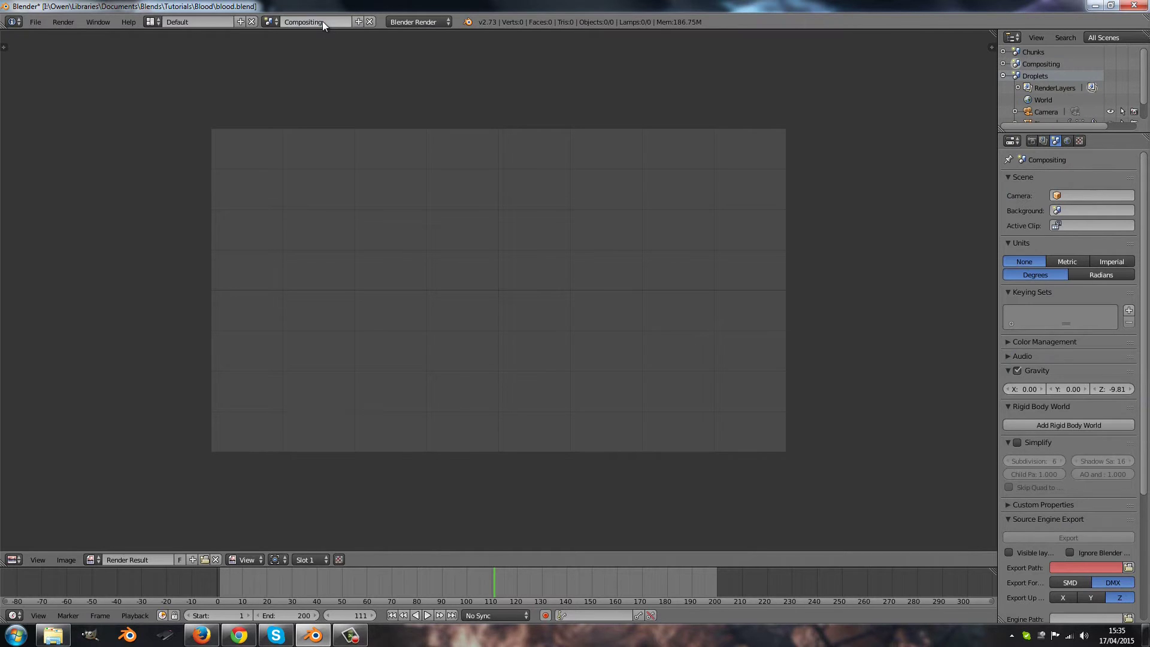
key("Escape")
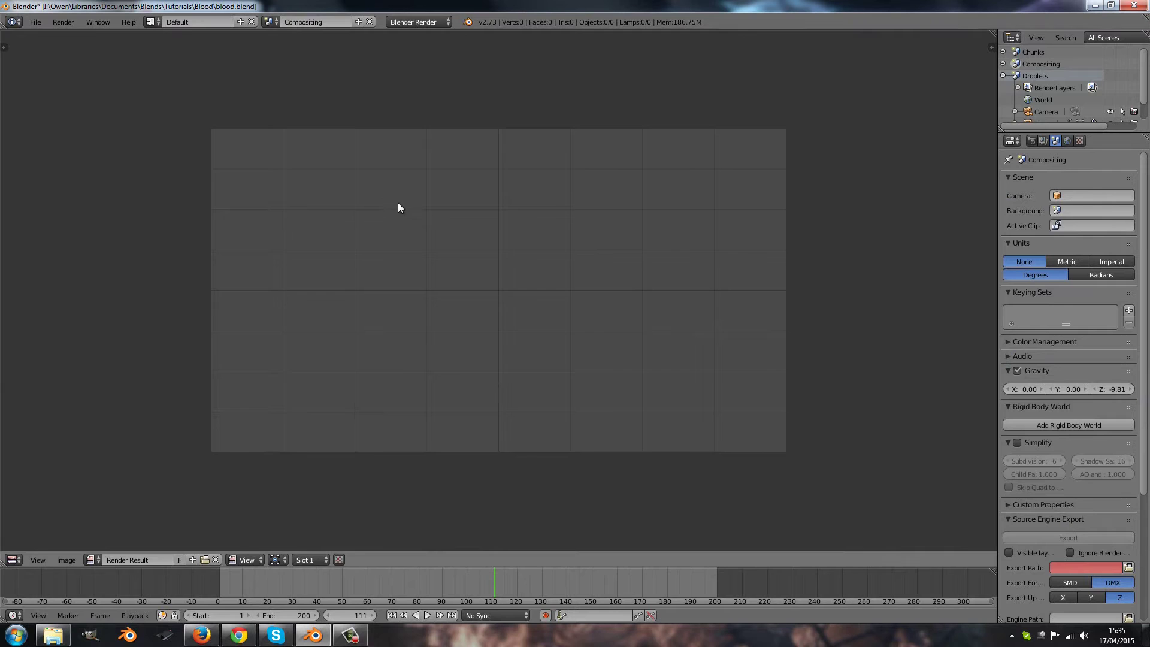
Turn the area into a Node Editor, enable Use Nodes and Backdrop, and spread the Render Layers and Composite nodes apart.
left_click(15, 559)
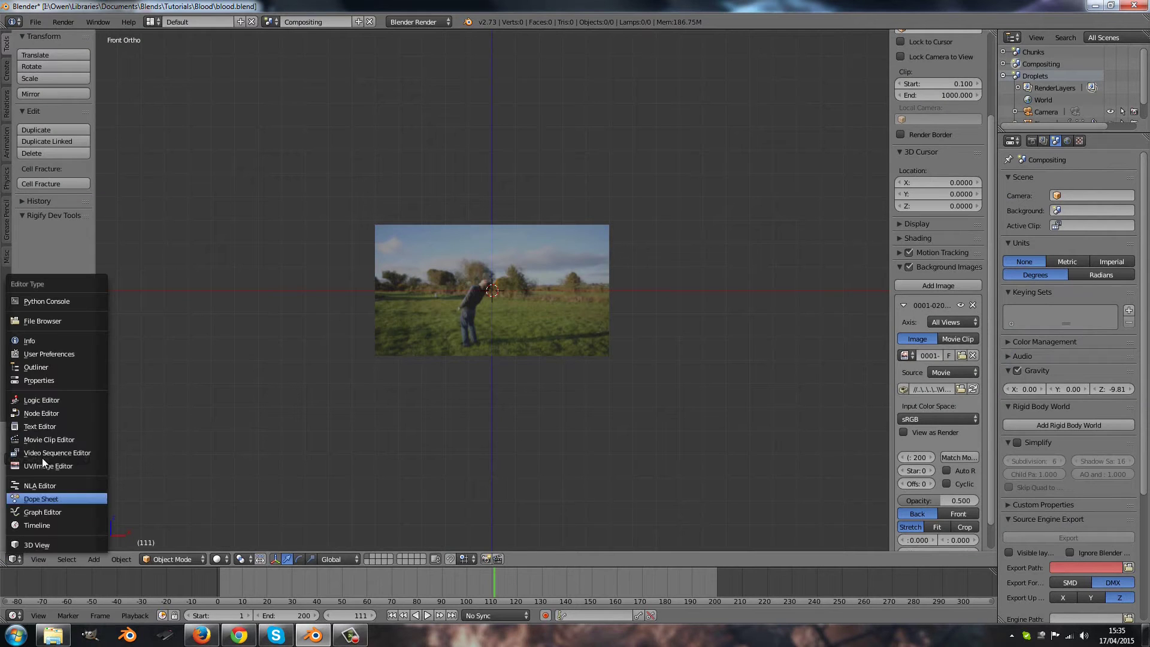
left_click(55, 399)
left_click(13, 559)
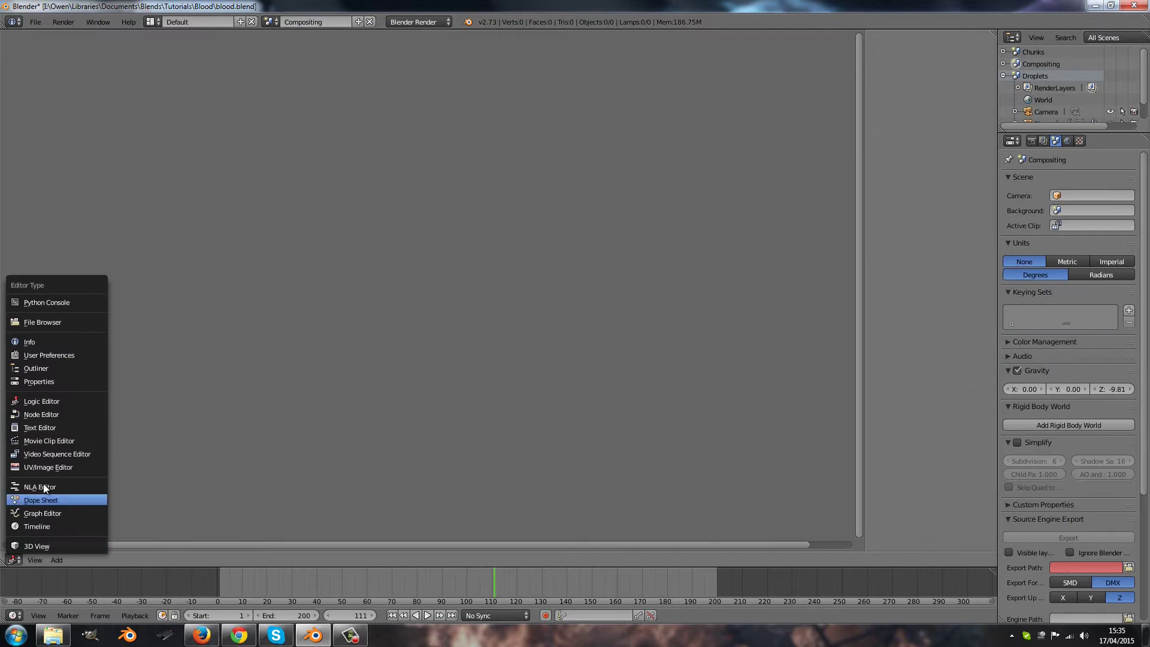
left_click(51, 414)
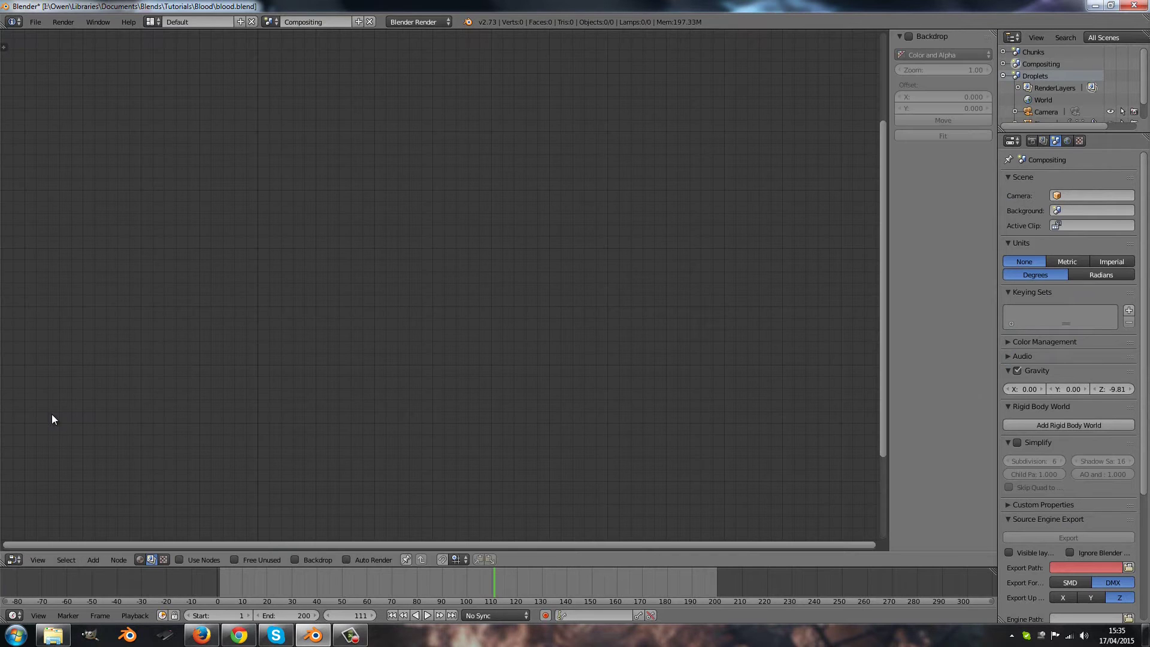
left_click(180, 560)
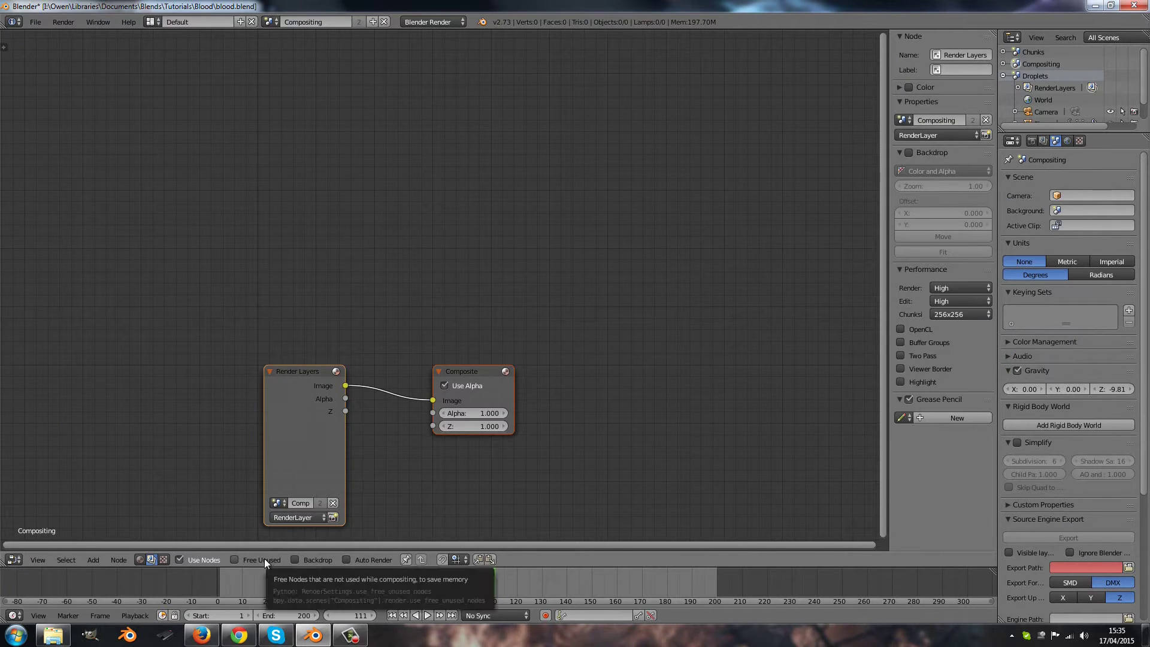
left_click(317, 560)
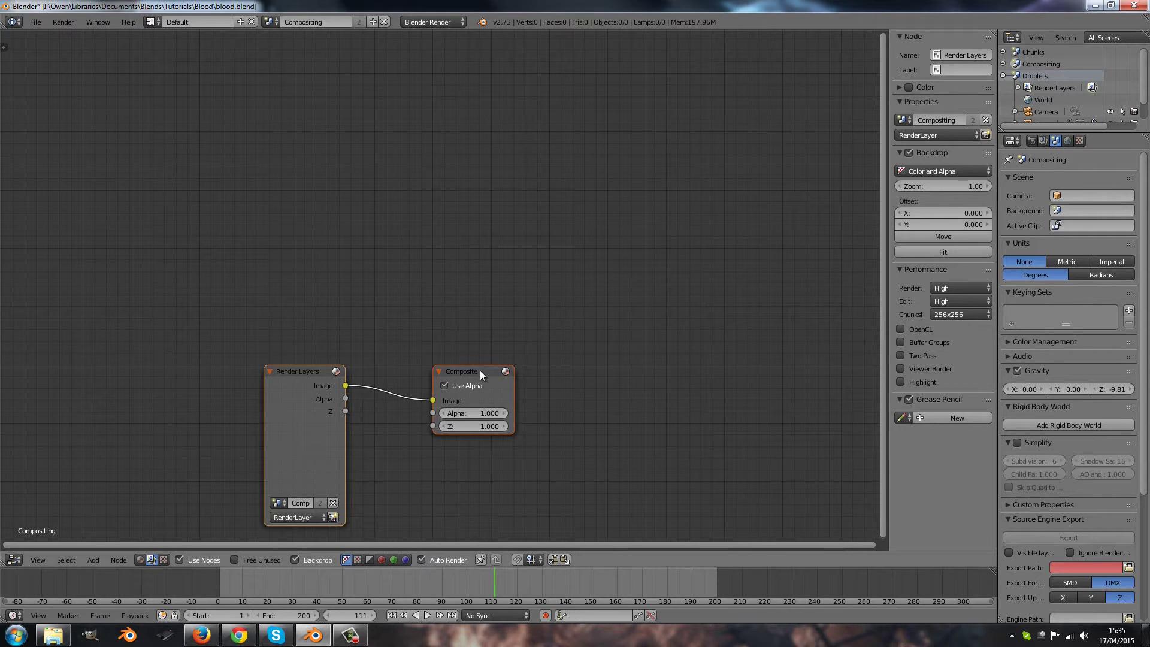
left_click_drag(480, 370, 648, 293)
left_click_drag(321, 384, 170, 53)
Duplicate the Render Layers node twice, stacking the copies below the original.
key("shift+d")
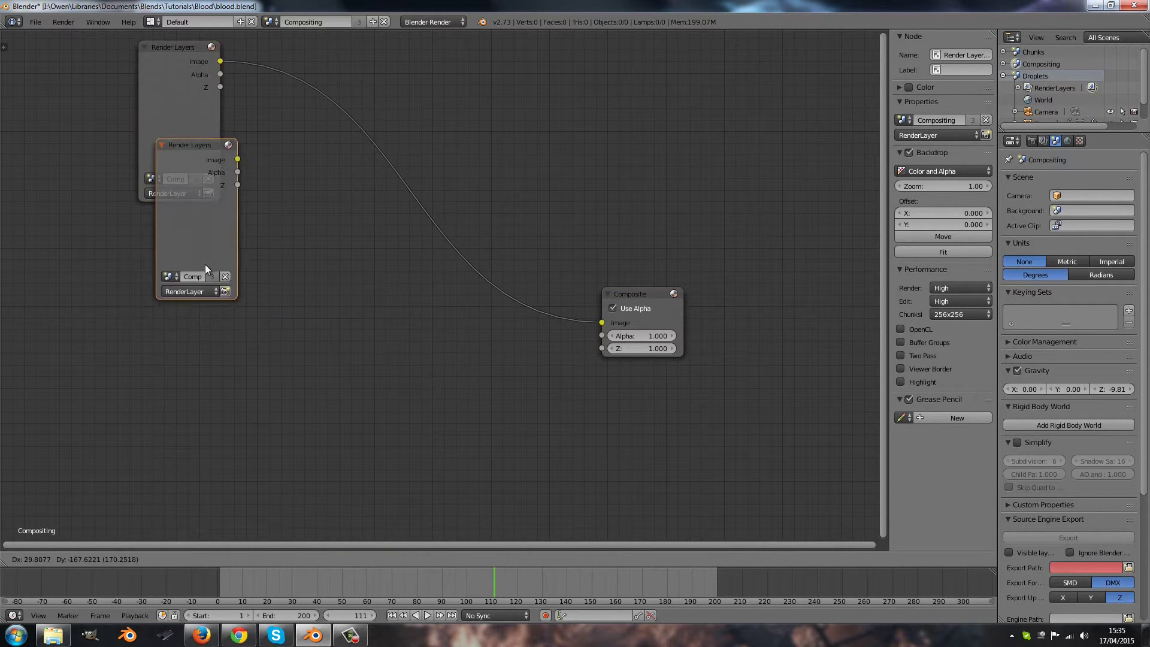
left_click(163, 253)
key("shift+d")
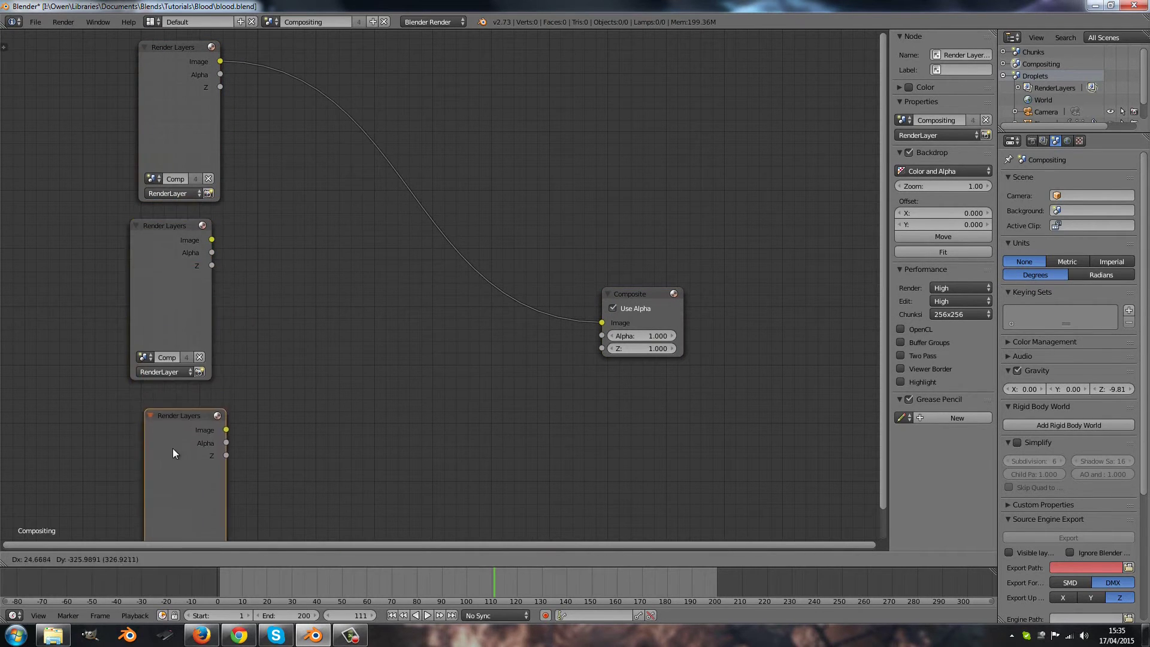
left_click(168, 444)
scroll(243, 373, "down", 1)
middle_click_drag(243, 373, 469, 315)
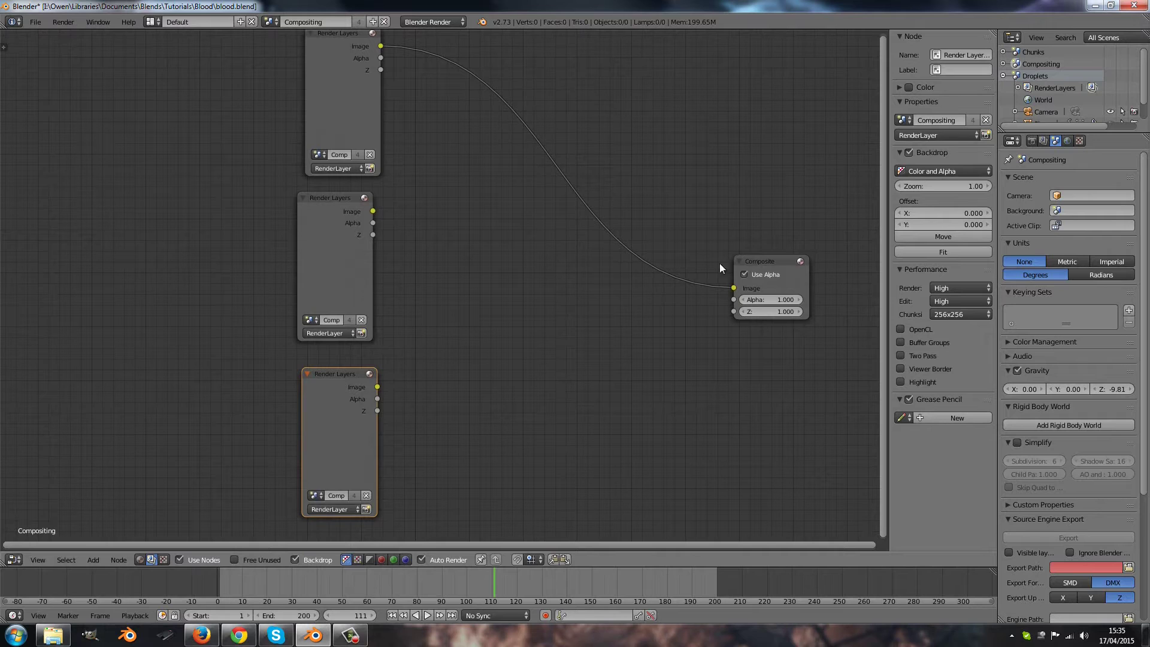
Set the three Render Layers nodes to the Droplets, Chunks and Mist scenes, top to bottom.
left_click(315, 154)
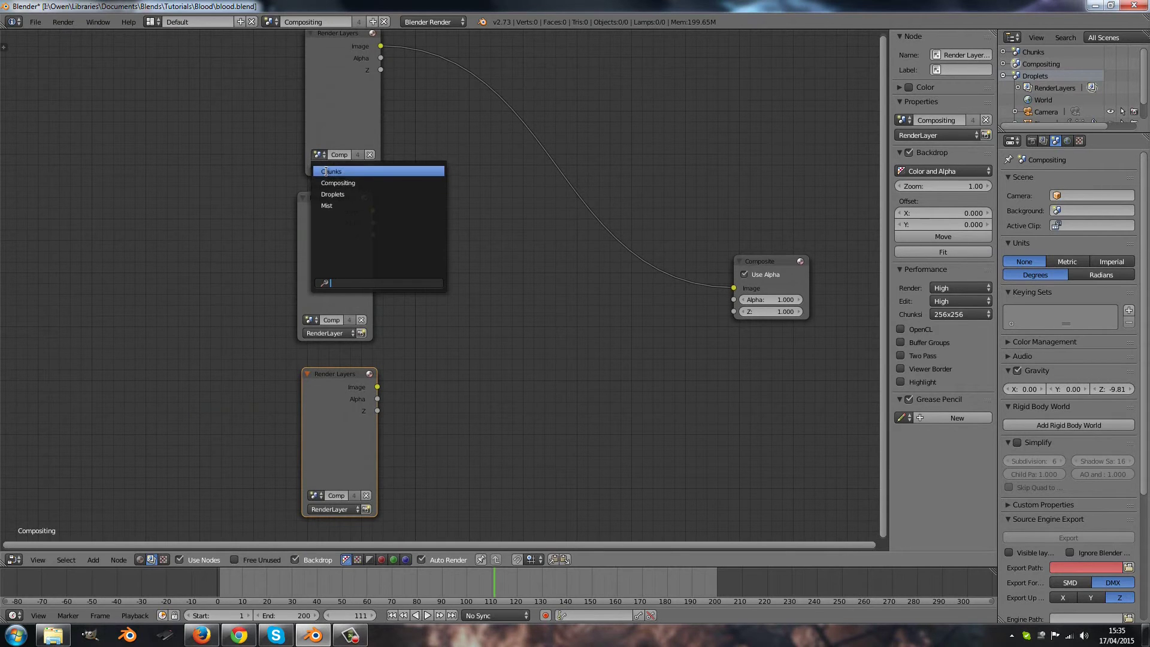
left_click(332, 194)
left_click(311, 320)
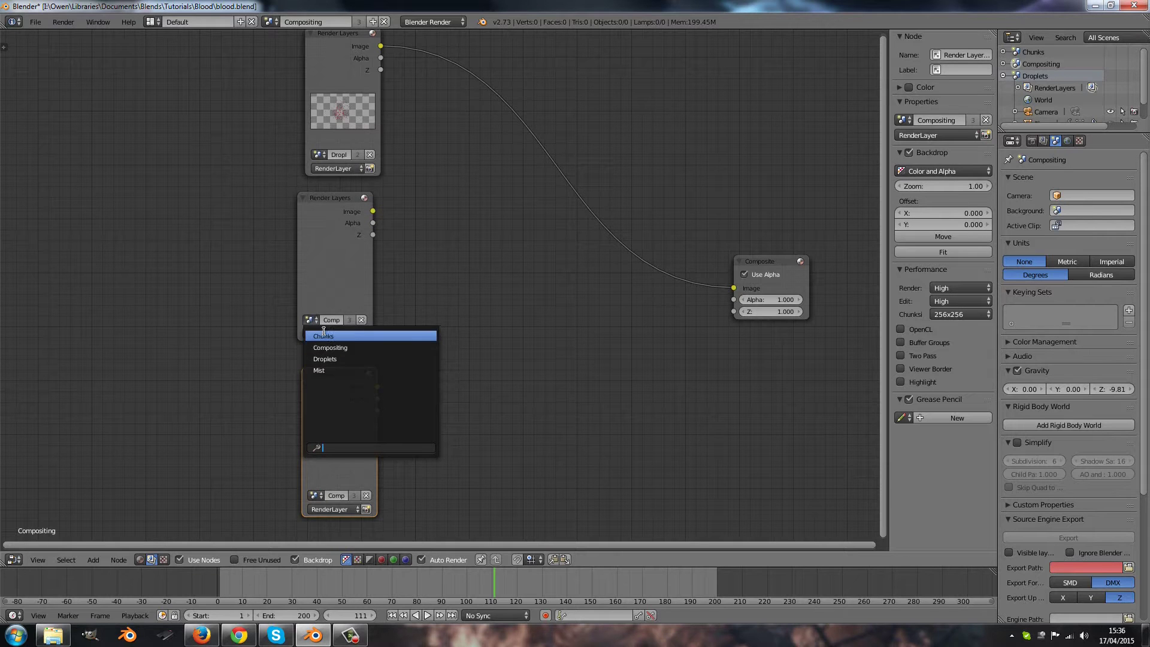
left_click(324, 336)
left_click(313, 495)
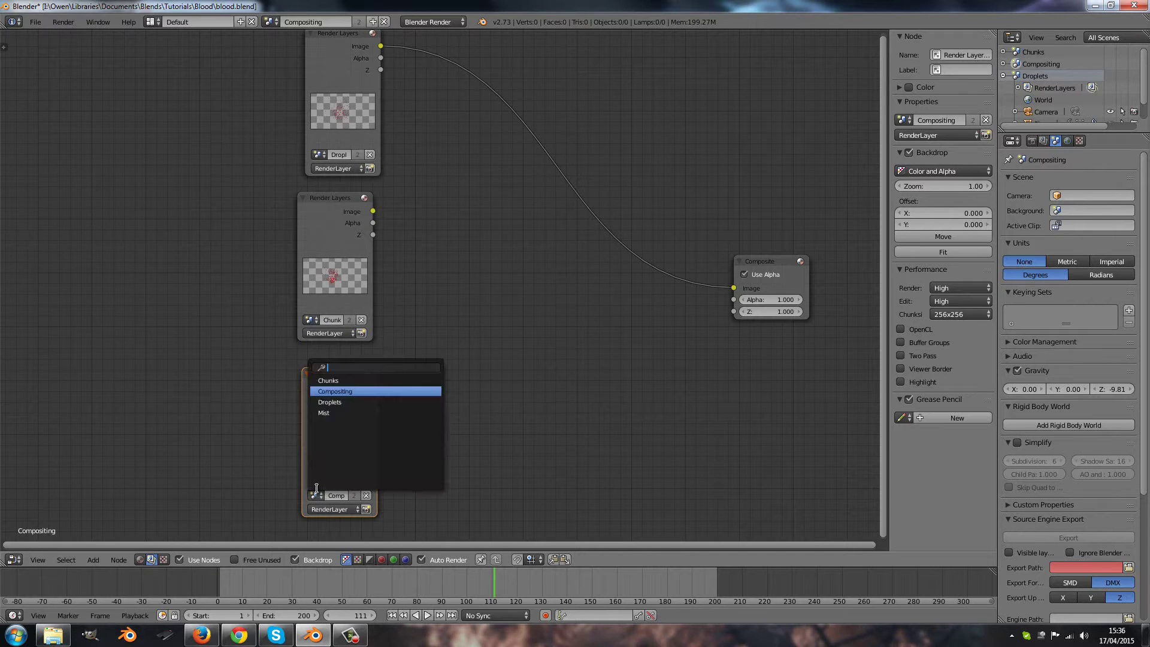
left_click(315, 413)
middle_click_drag(541, 272, 505, 302)
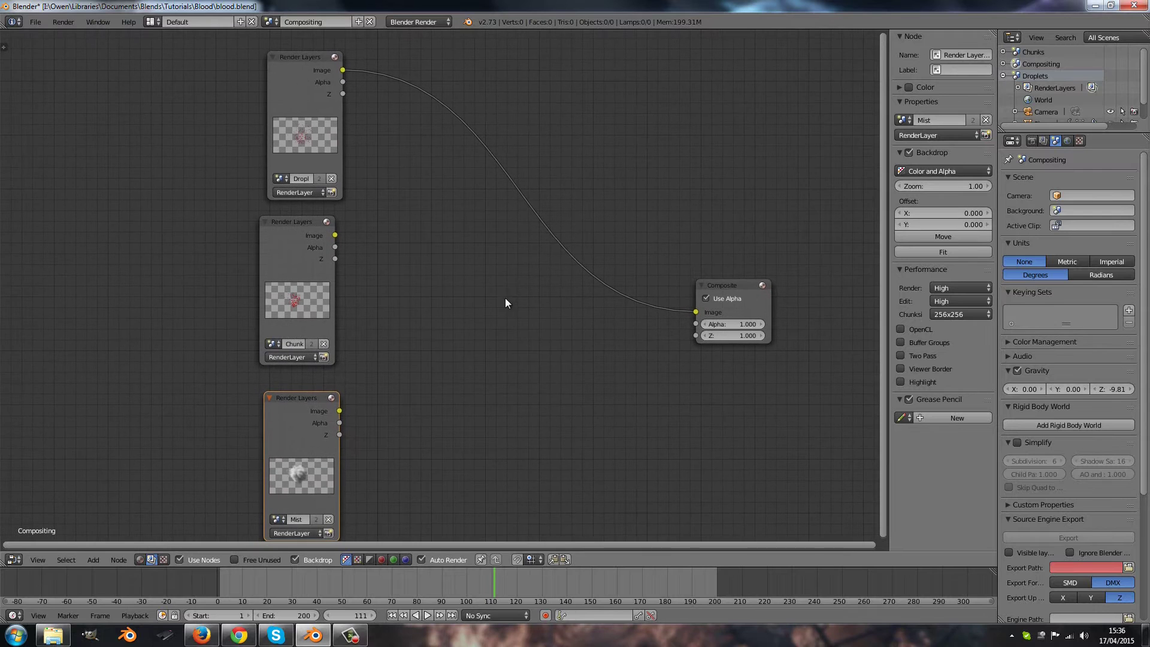
middle_click_drag(461, 246, 440, 277)
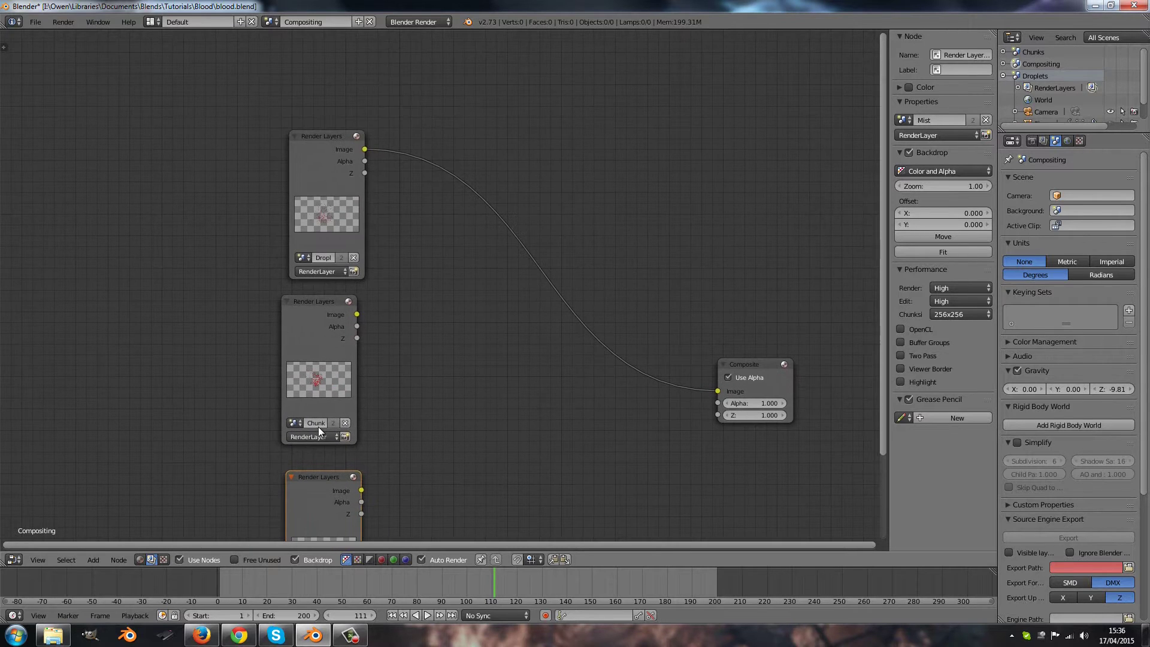
middle_click_drag(318, 427, 432, 143)
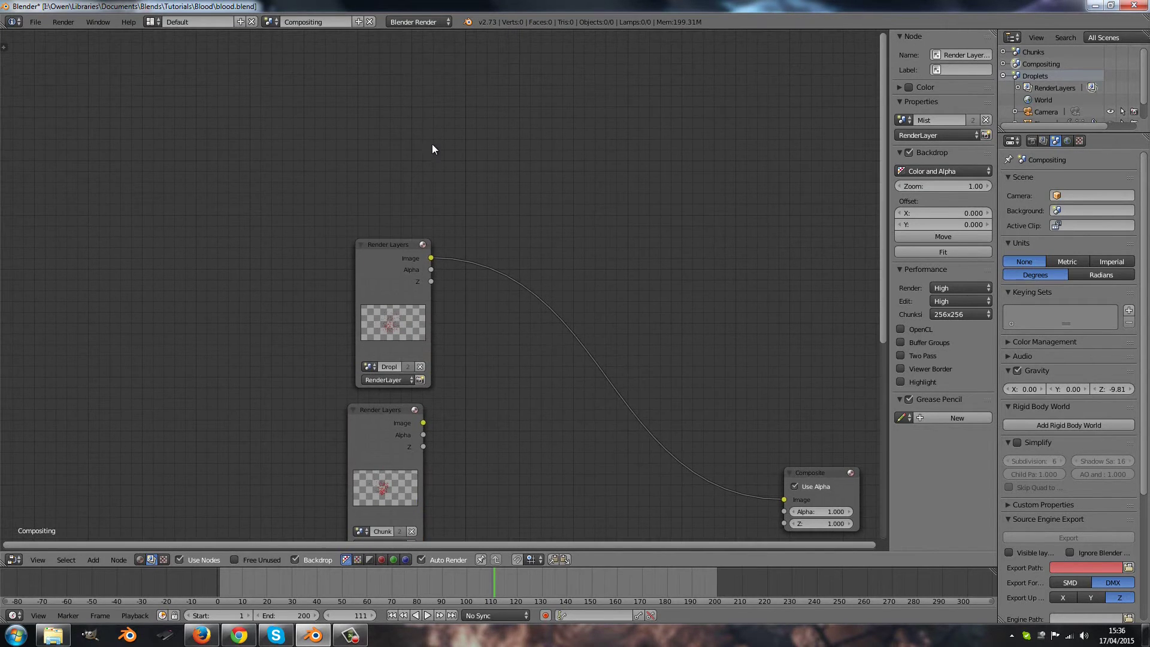
Add an Image input node loading 0001-0200.mp4, placed clear of the Render Layers node.
key("shift+a")
mouse_move(433, 144)
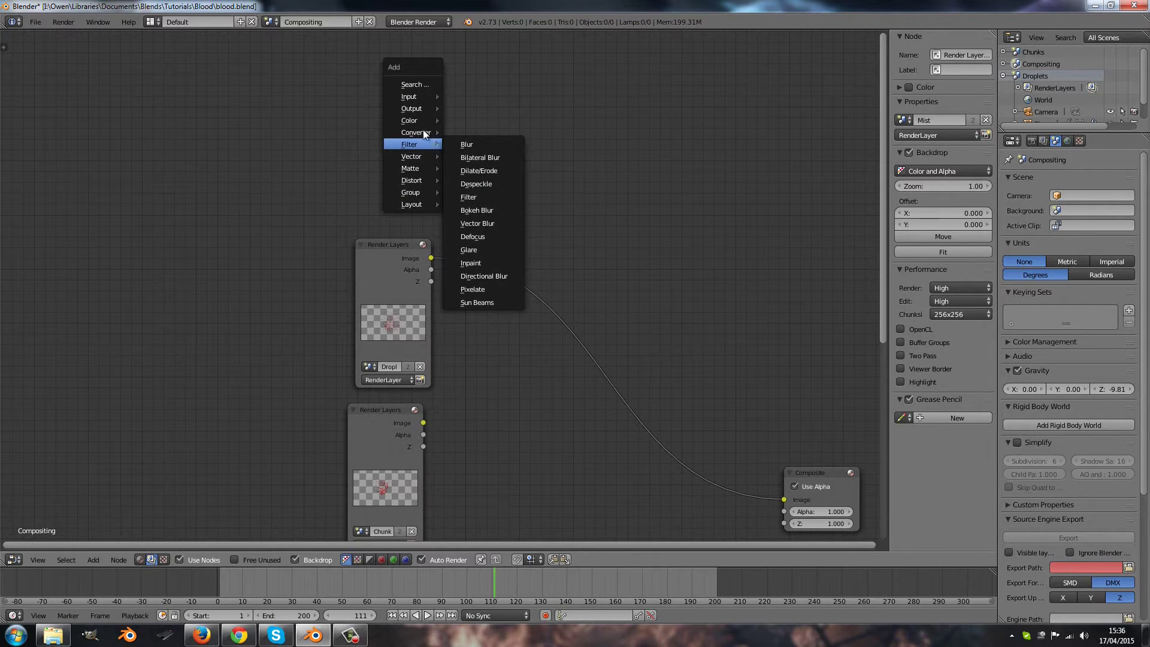
mouse_move(438, 101)
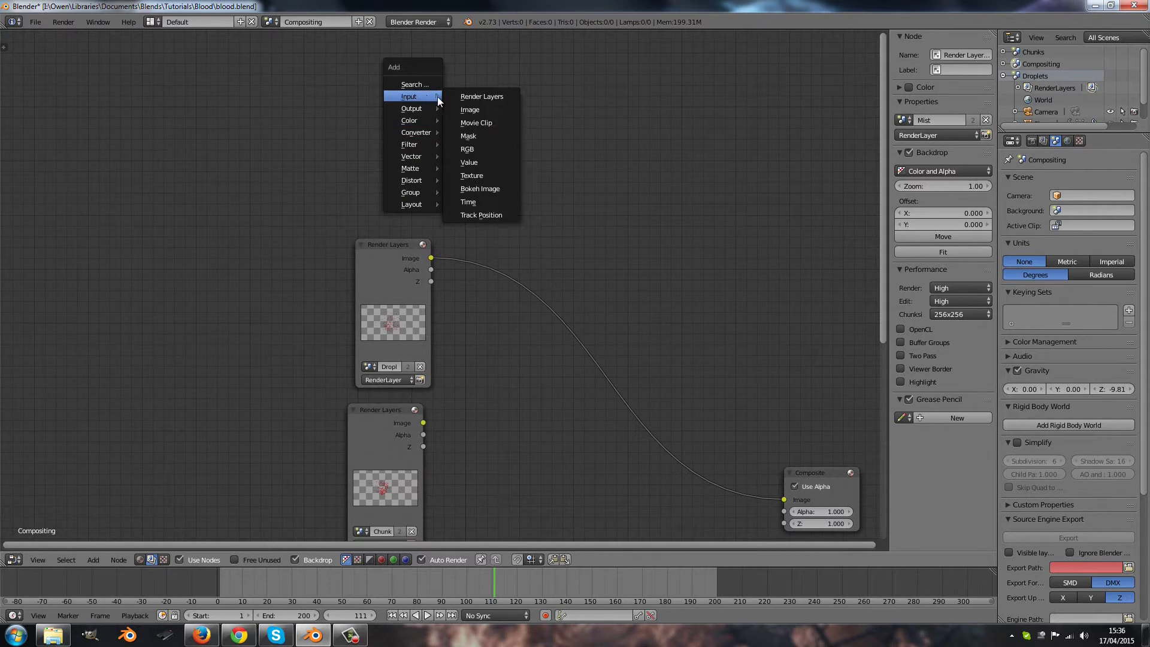
left_click(473, 110)
left_click(362, 73)
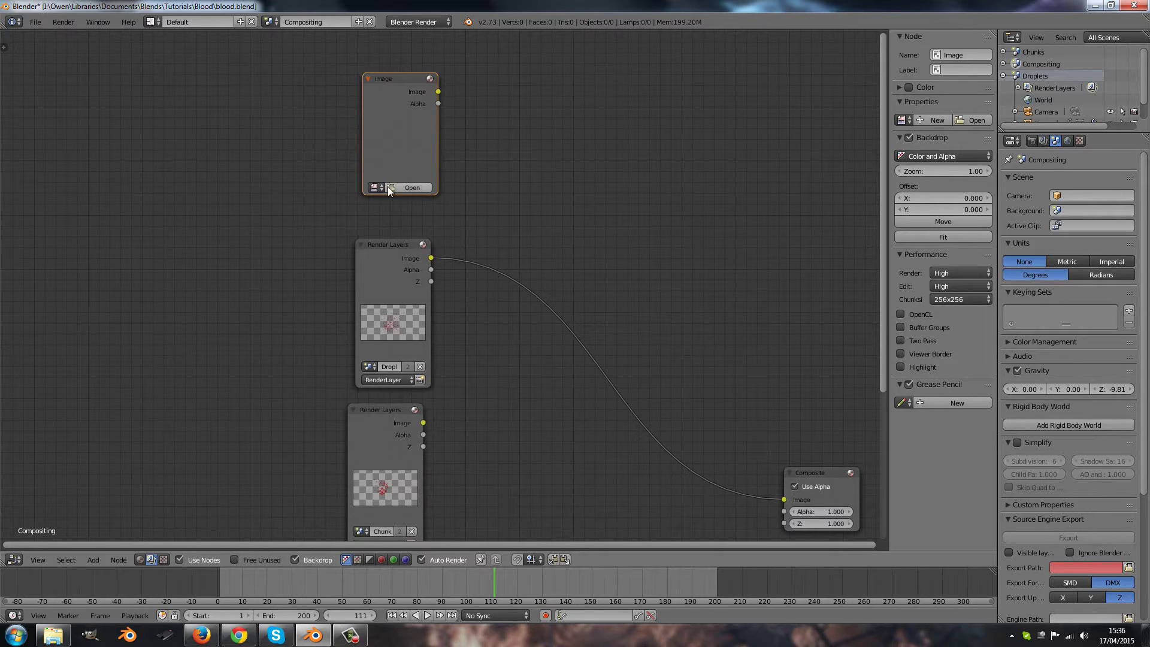
left_click(375, 188)
left_click(390, 204)
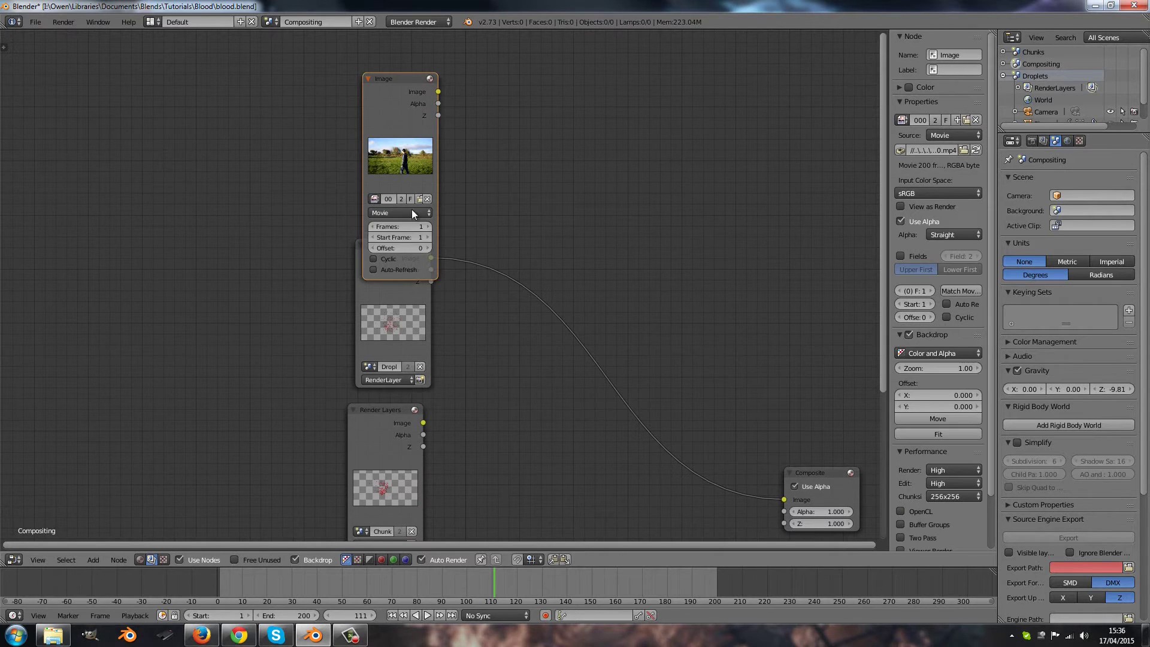
left_click_drag(403, 100, 393, 48)
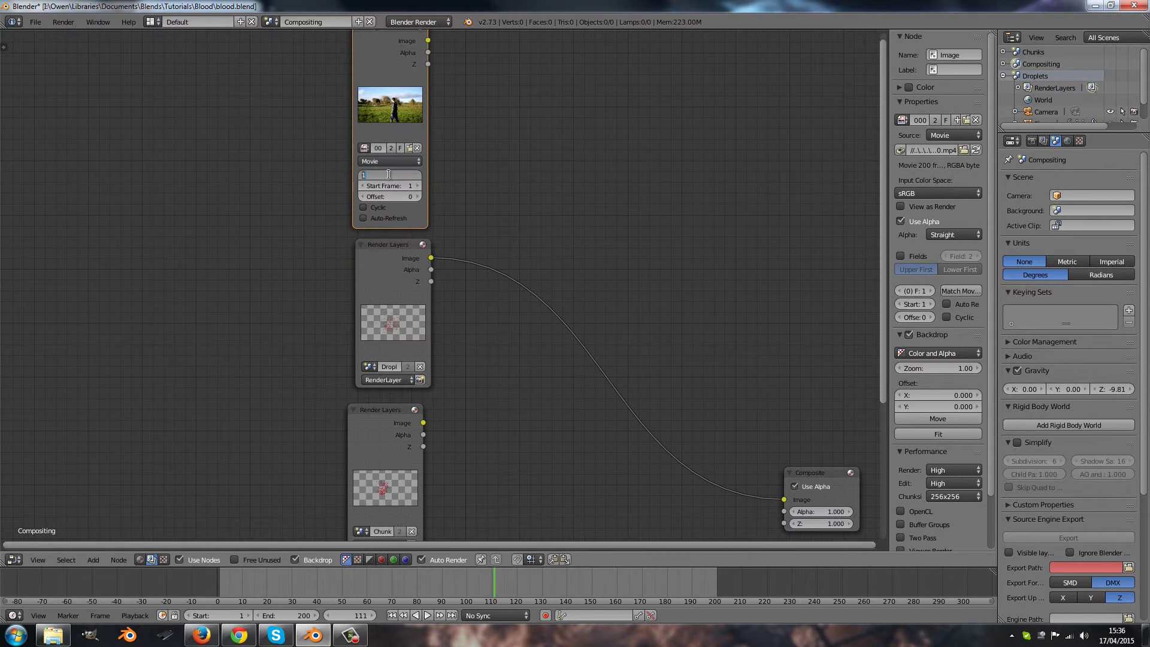
Set the movie to 200 frames with Auto-Refresh on, and reposition the Composite node.
type("200")
key("Return")
left_click(364, 218)
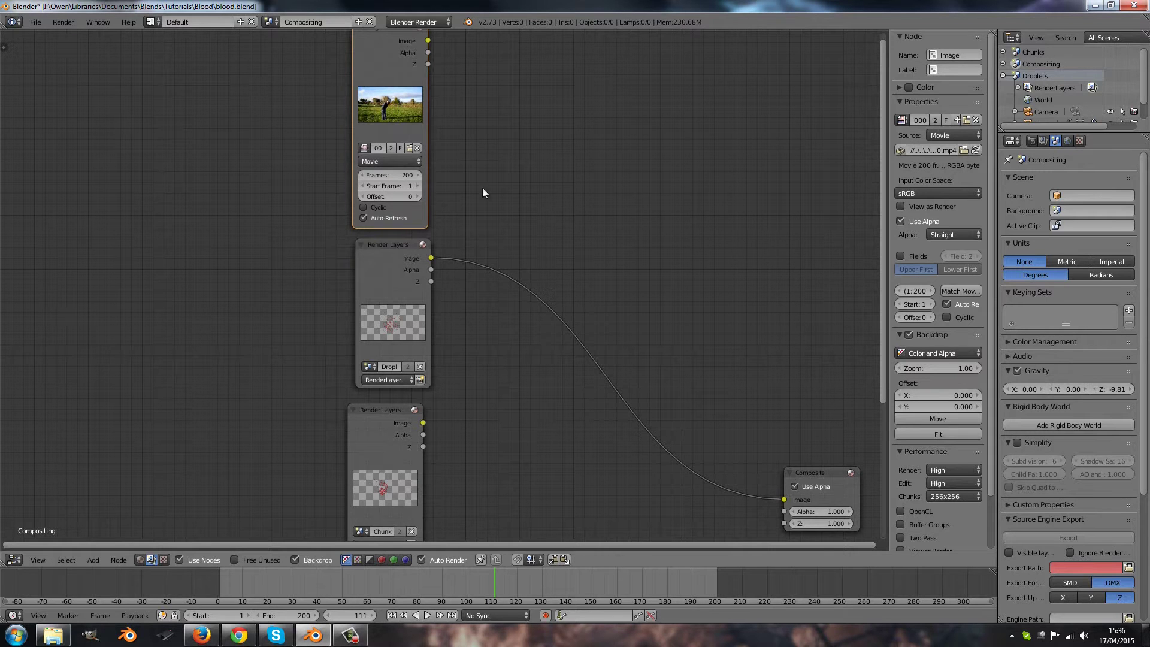
middle_click_drag(589, 214, 446, 195)
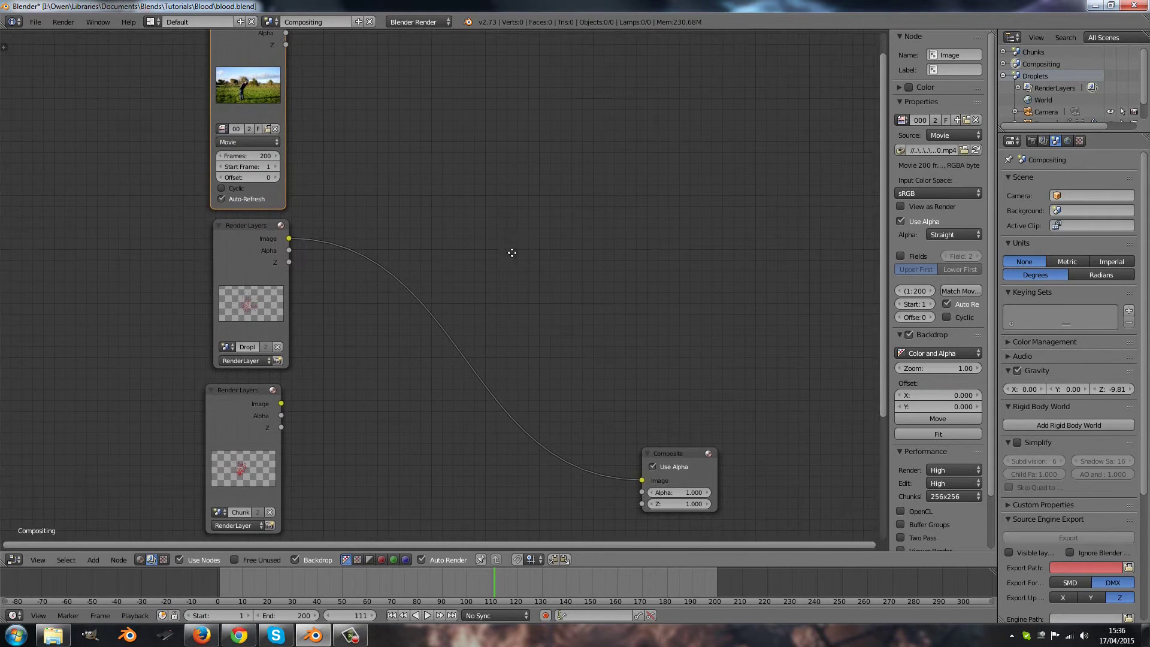
middle_click_drag(512, 253, 301, 214)
left_click_drag(481, 423, 712, 210)
middle_click_drag(432, 346, 493, 379)
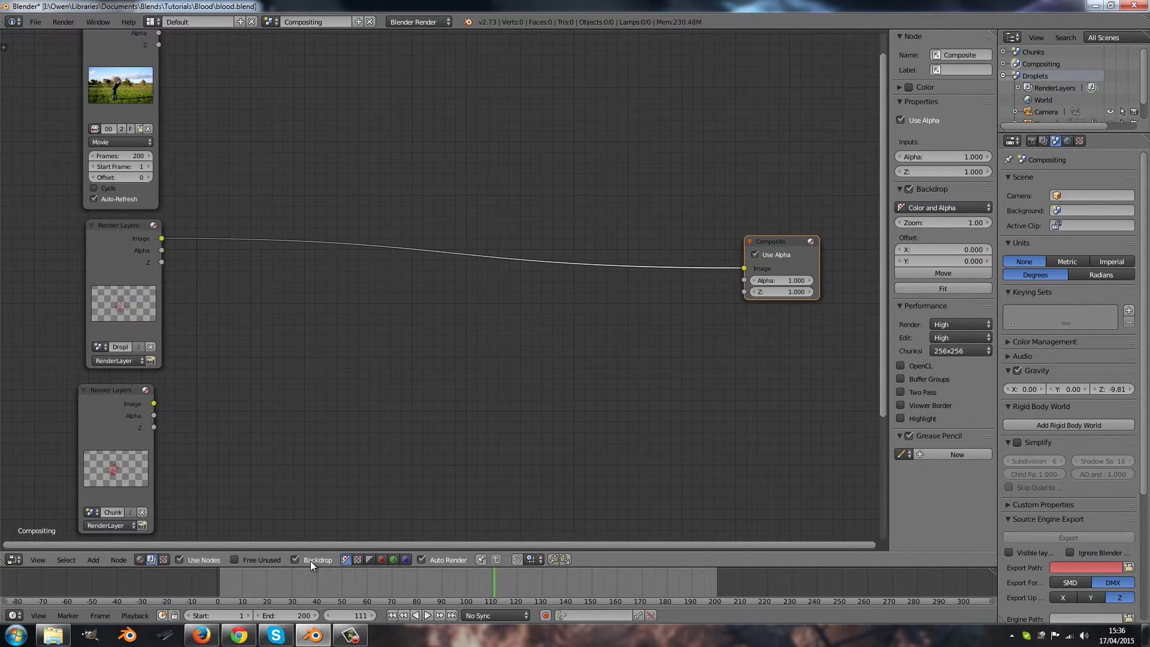
Add a Viewer node linked to the footage Image node's output and move the Composite node aside.
key("shift+a")
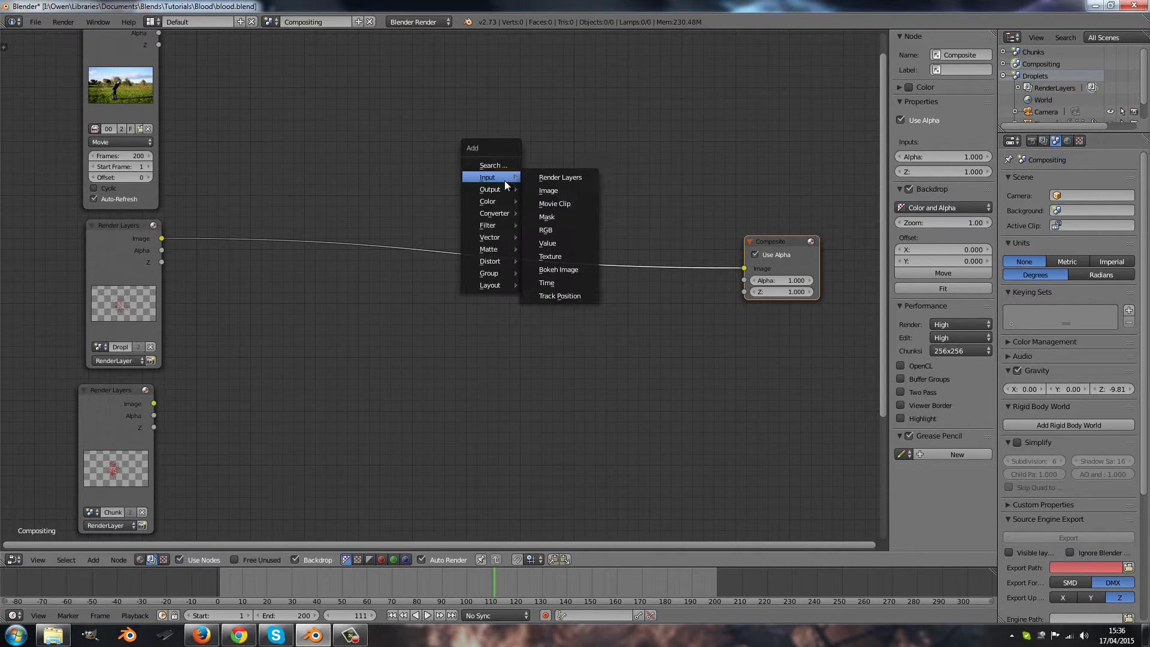
mouse_move(501, 188)
left_click(550, 202)
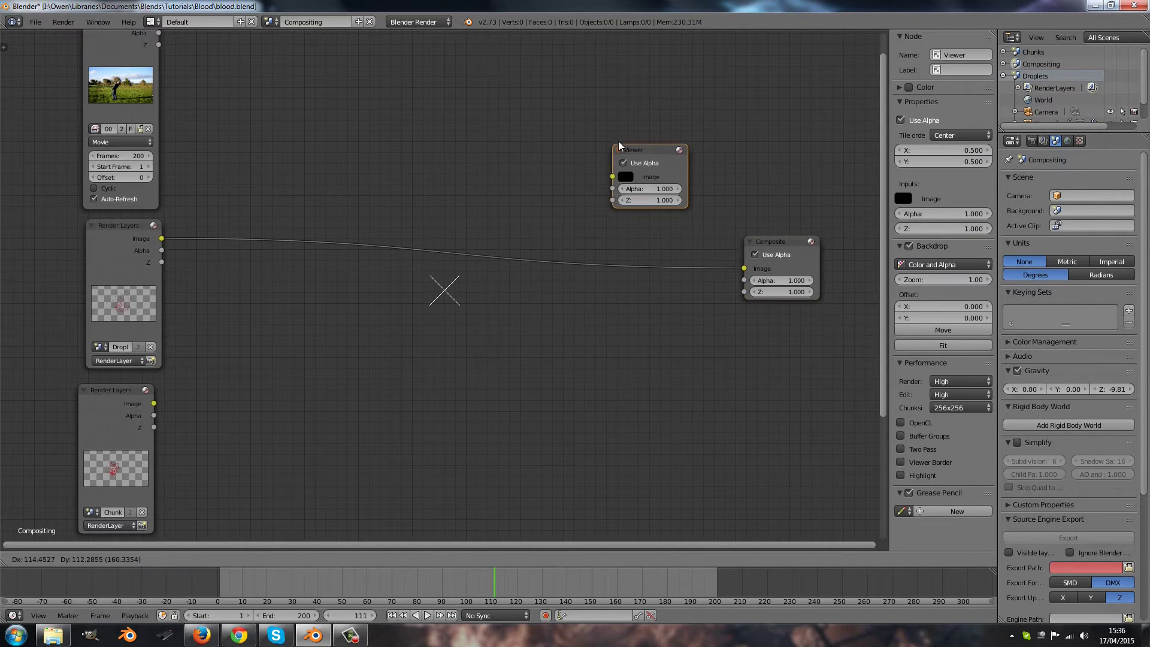
left_click(662, 170)
middle_click_drag(184, 70, 196, 106)
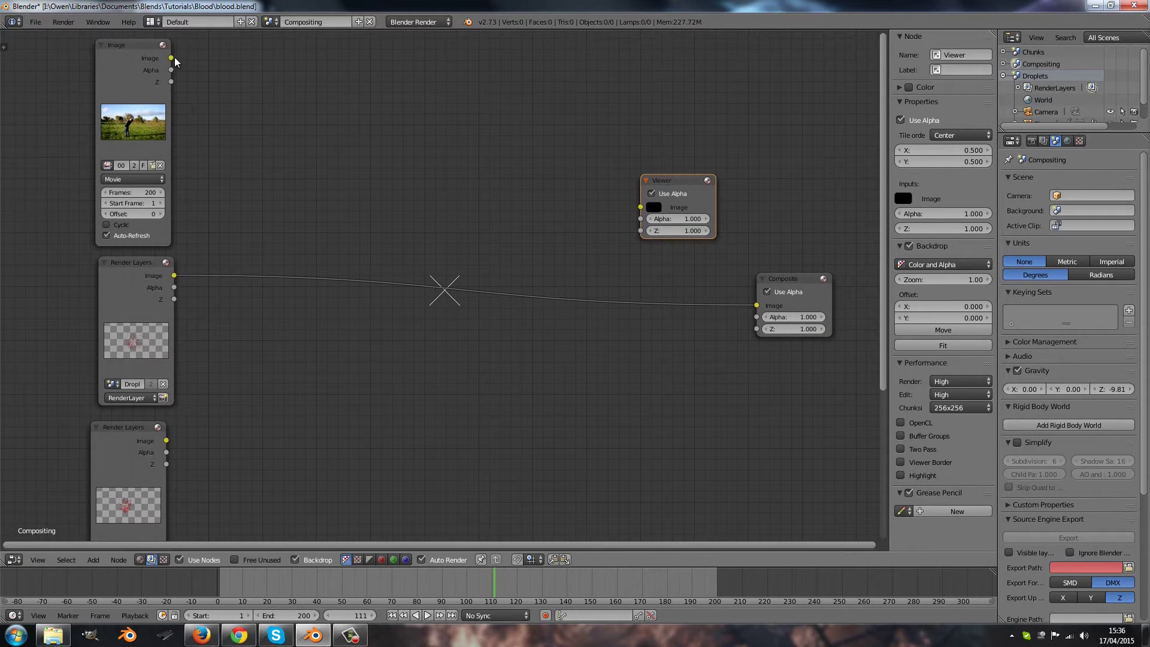
left_click_drag(171, 58, 640, 207)
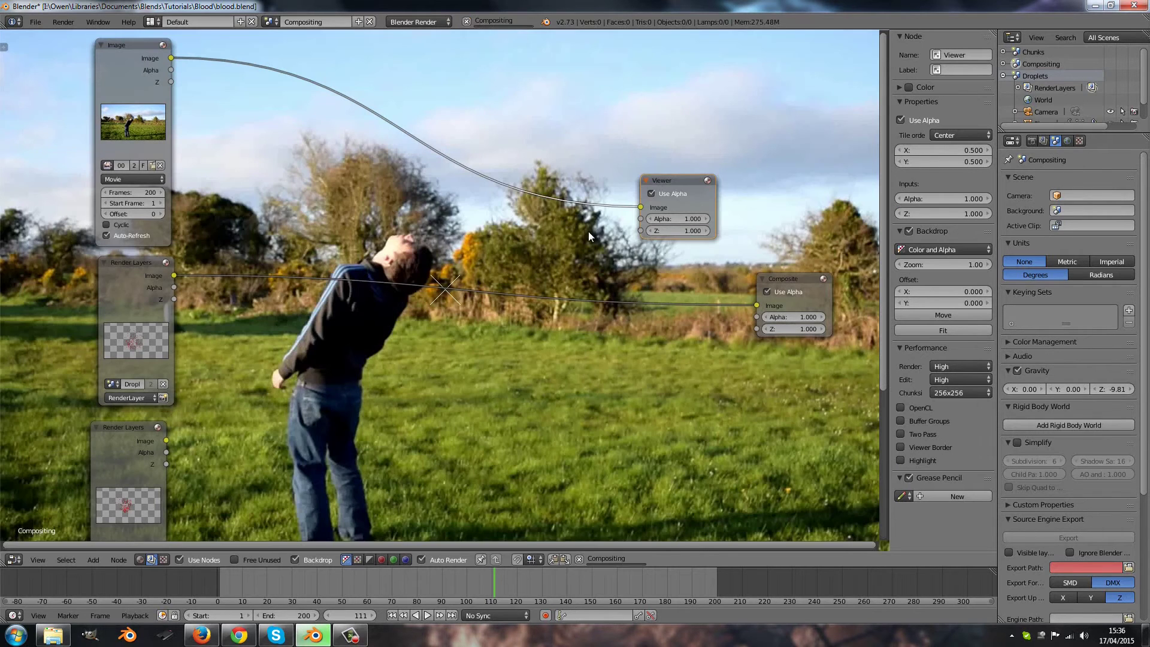
middle_click_drag(238, 307, 213, 296)
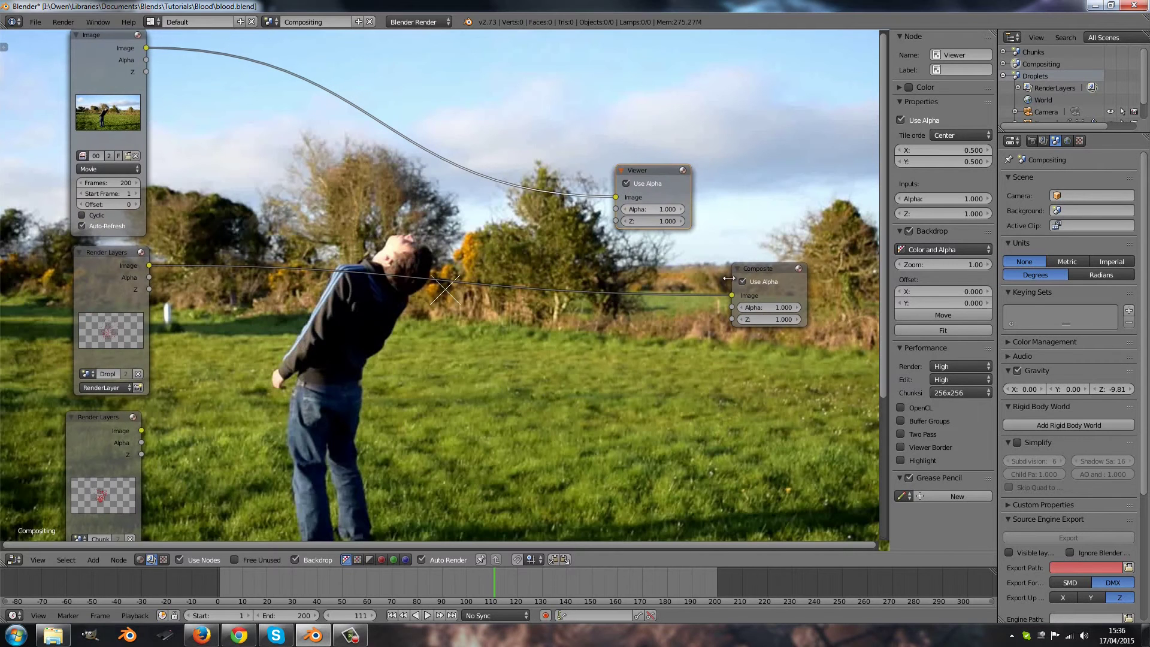
left_click_drag(770, 275, 14, 264)
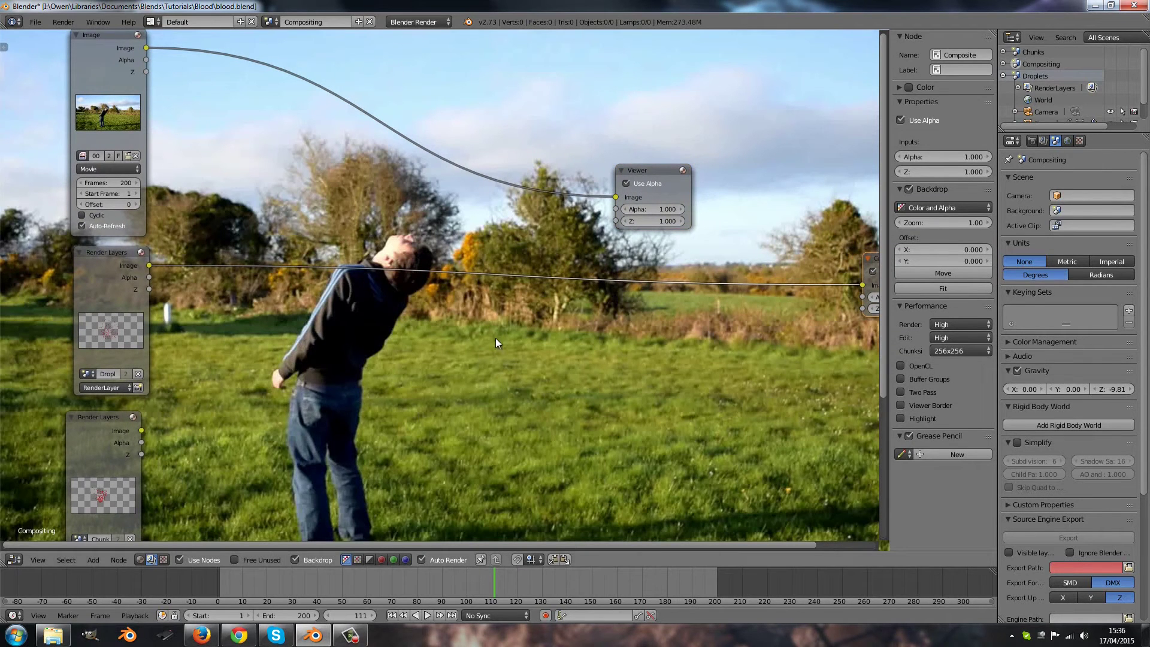
middle_click_drag(514, 327, 546, 359)
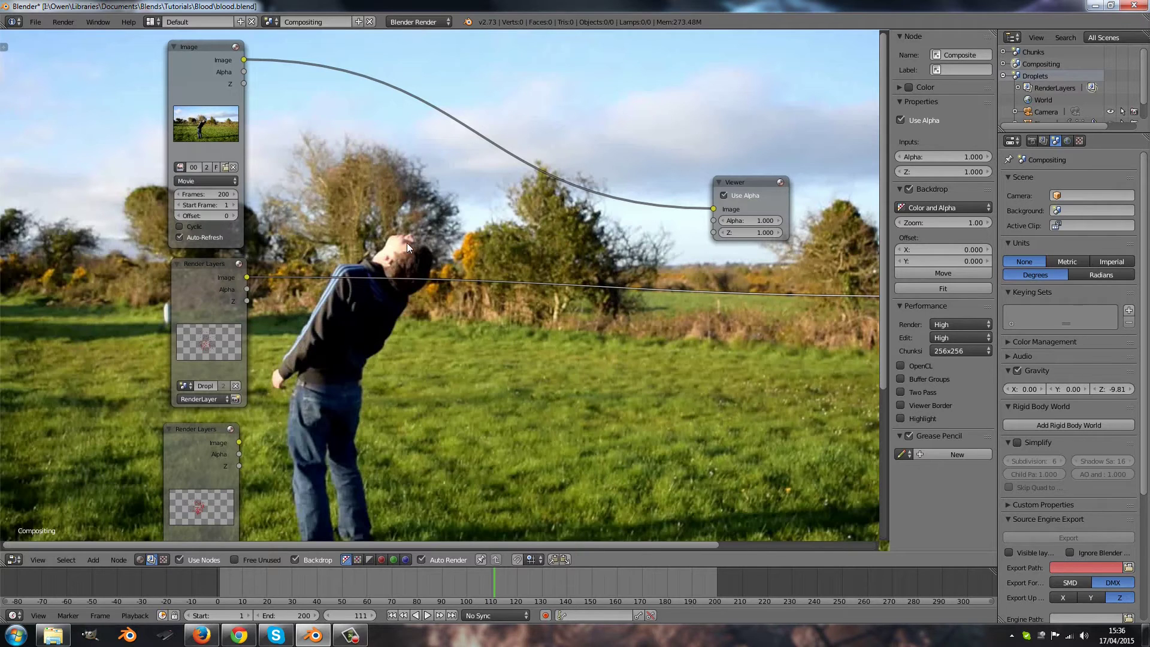
Insert an Alpha Over node between the footage and Viewer and feed the droplets render into it.
key("shift+a")
mouse_move(403, 255)
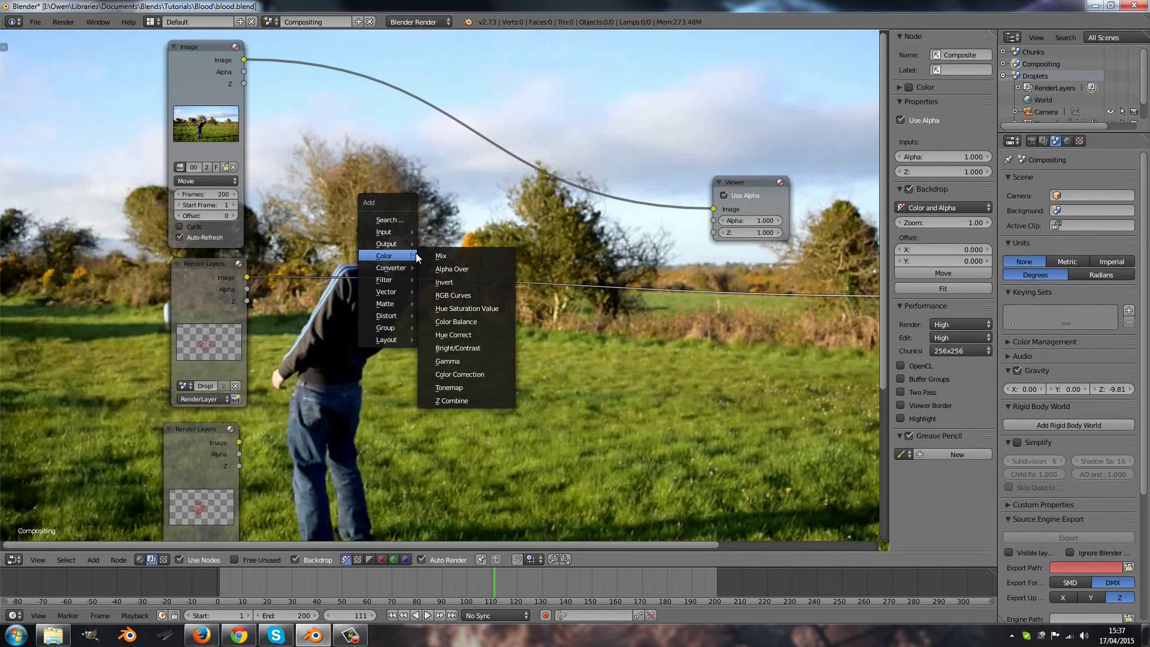
left_click(454, 265)
left_click(526, 146)
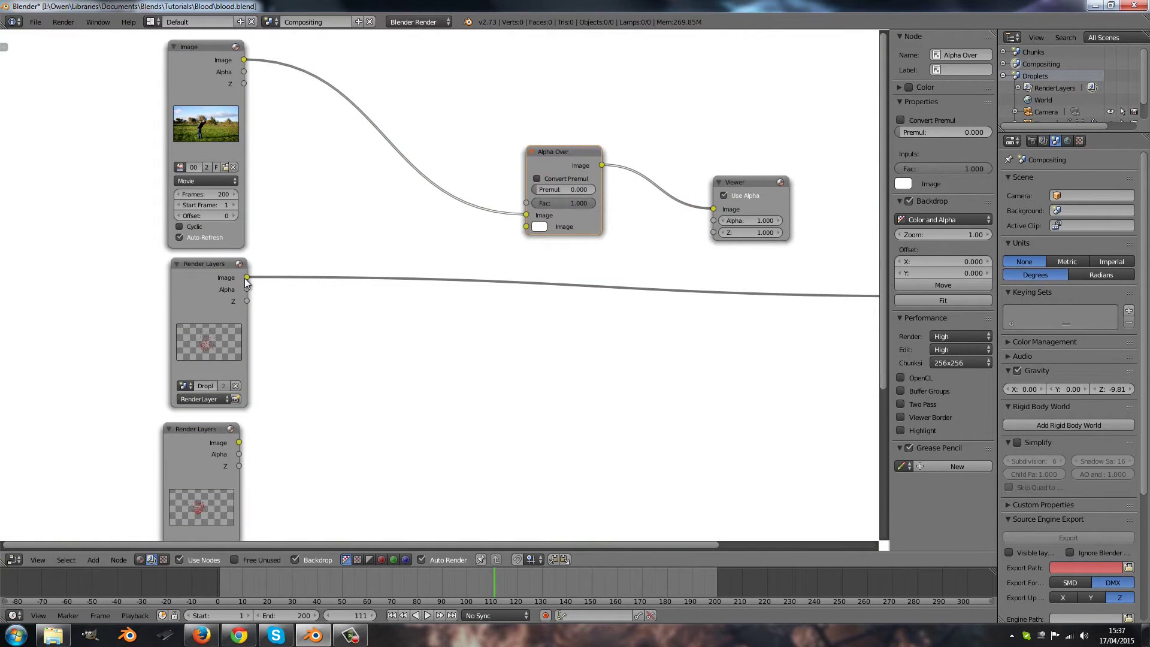
left_click_drag(246, 278, 525, 224)
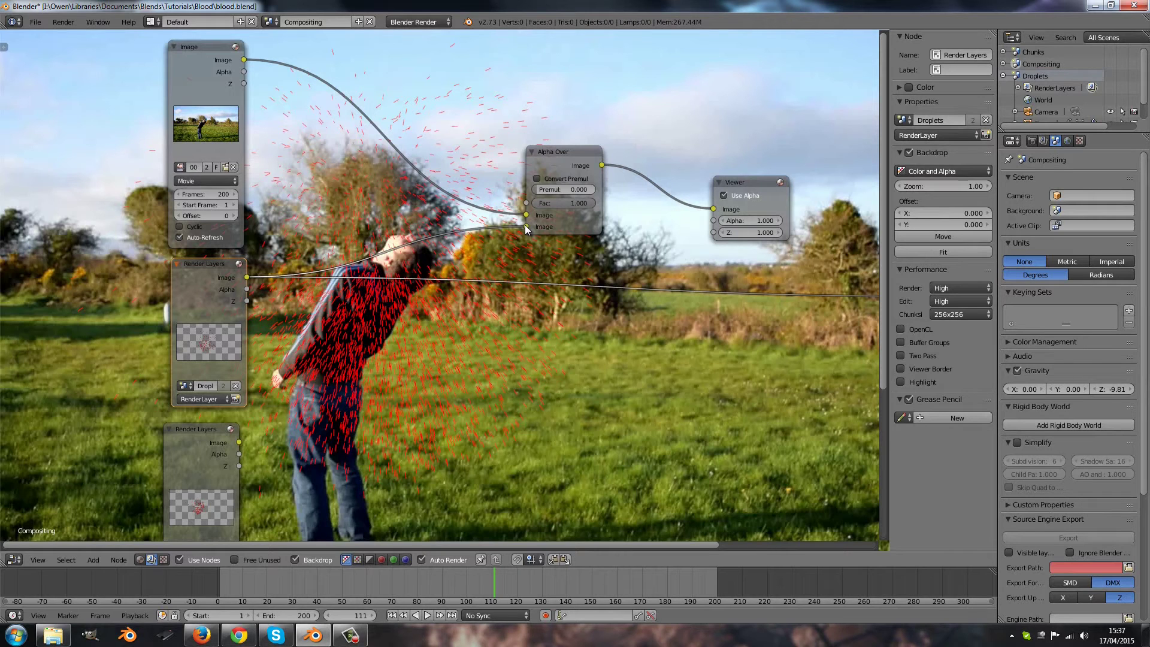
left_click_drag(566, 163, 579, 169)
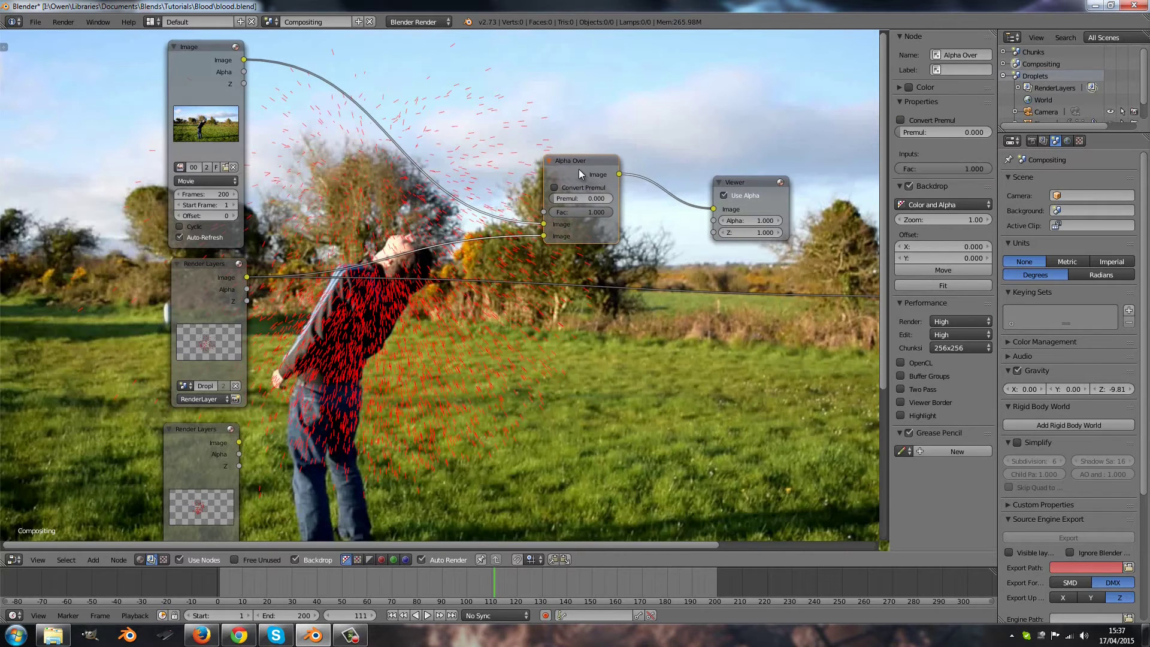
Replace the Alpha Over with a Mix node in Add mode, fed by the droplets render.
key("x")
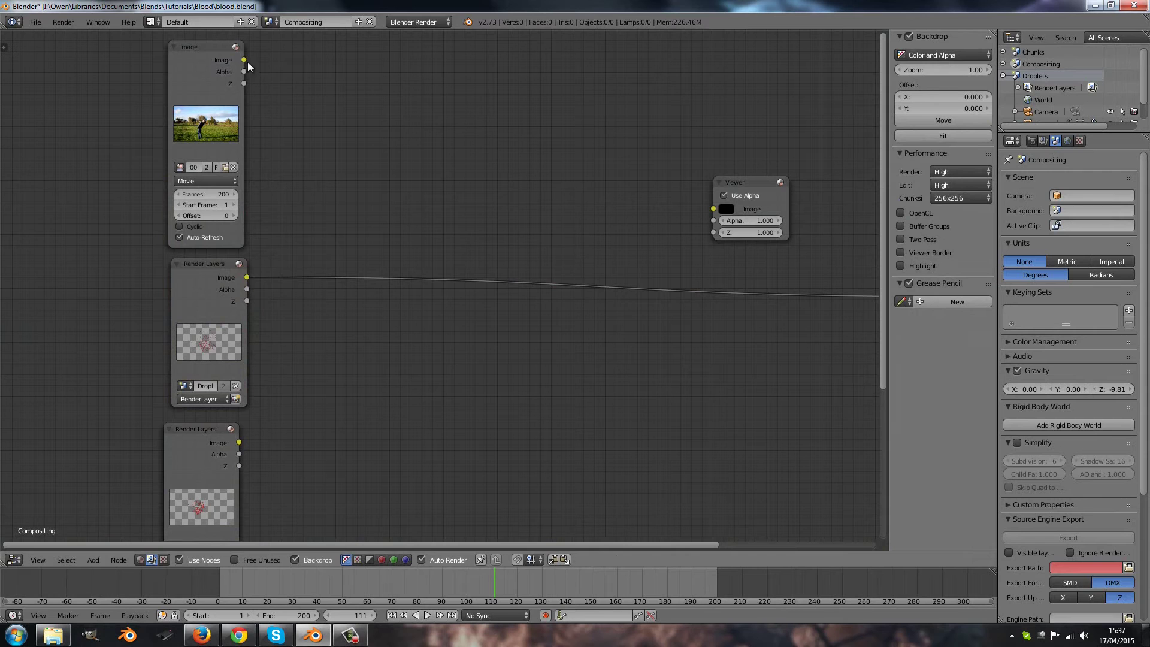
left_click_drag(244, 59, 713, 208)
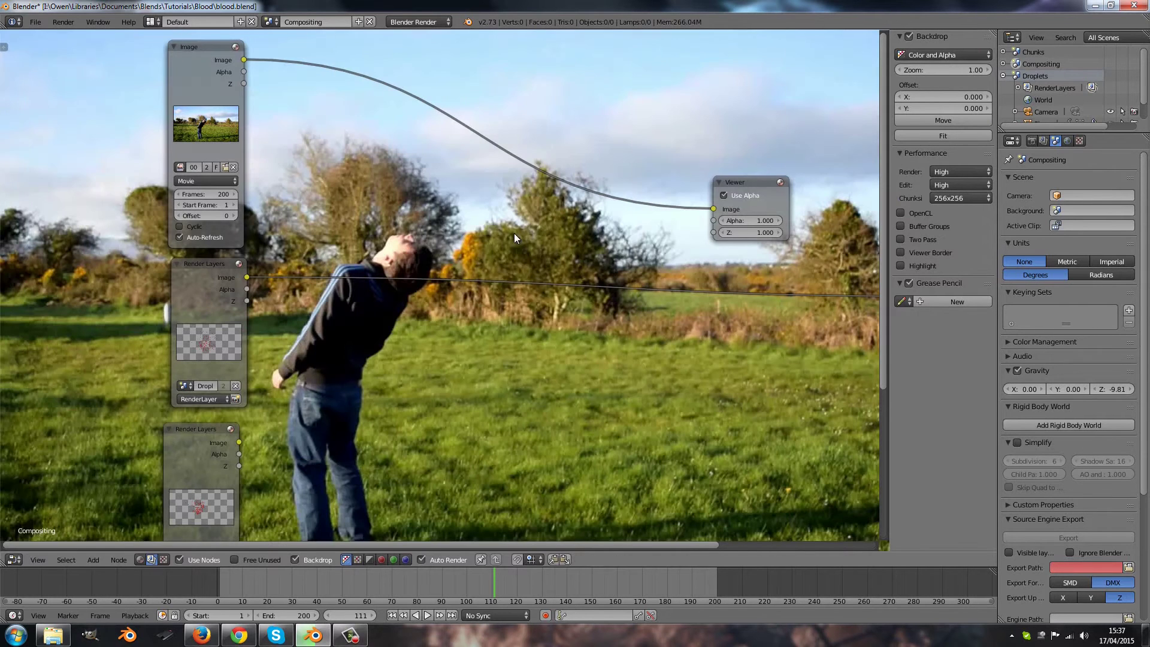
key("shift+a")
mouse_move(494, 231)
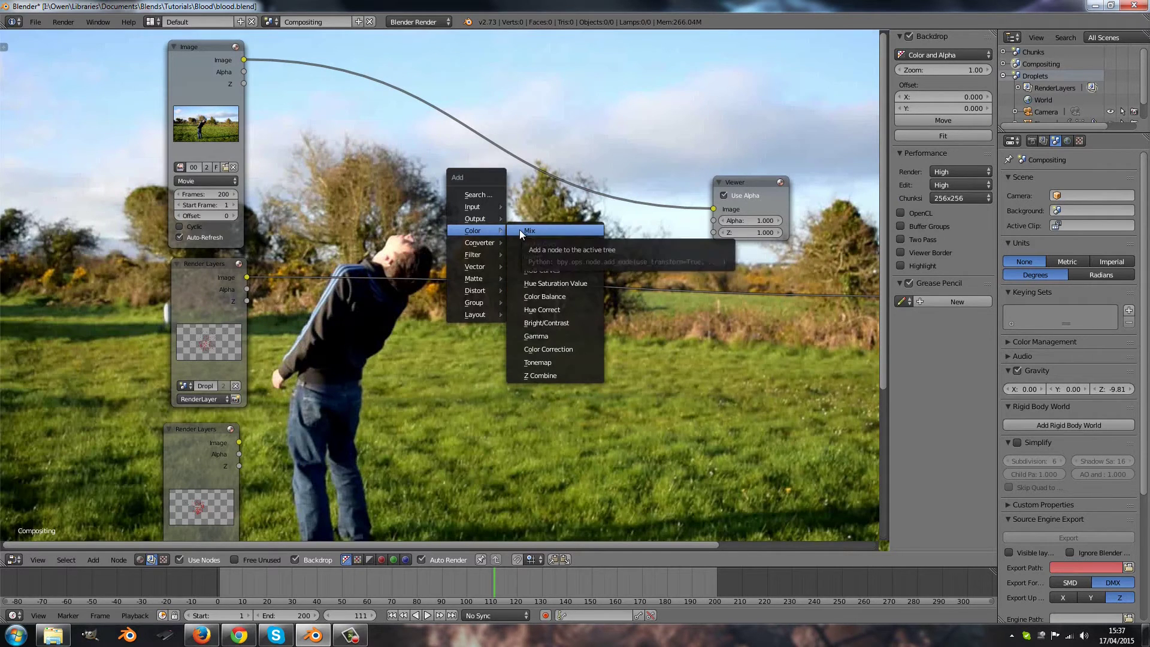
left_click(519, 229)
left_click(458, 136)
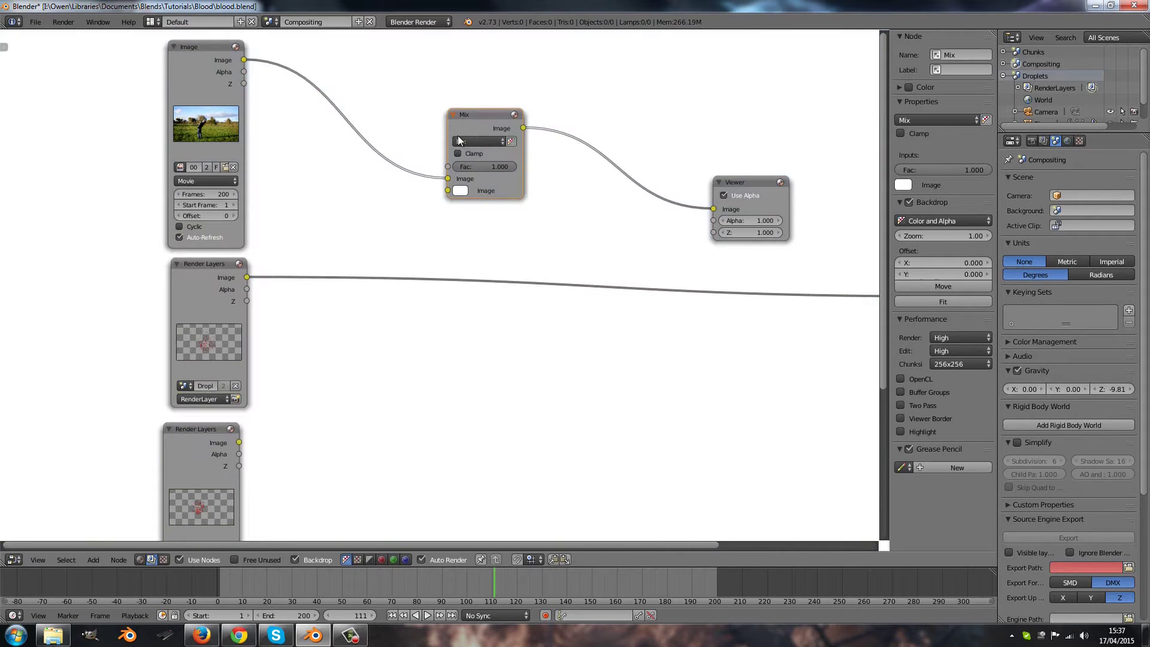
left_click(458, 139)
left_click(464, 165)
left_click_drag(250, 278, 447, 191)
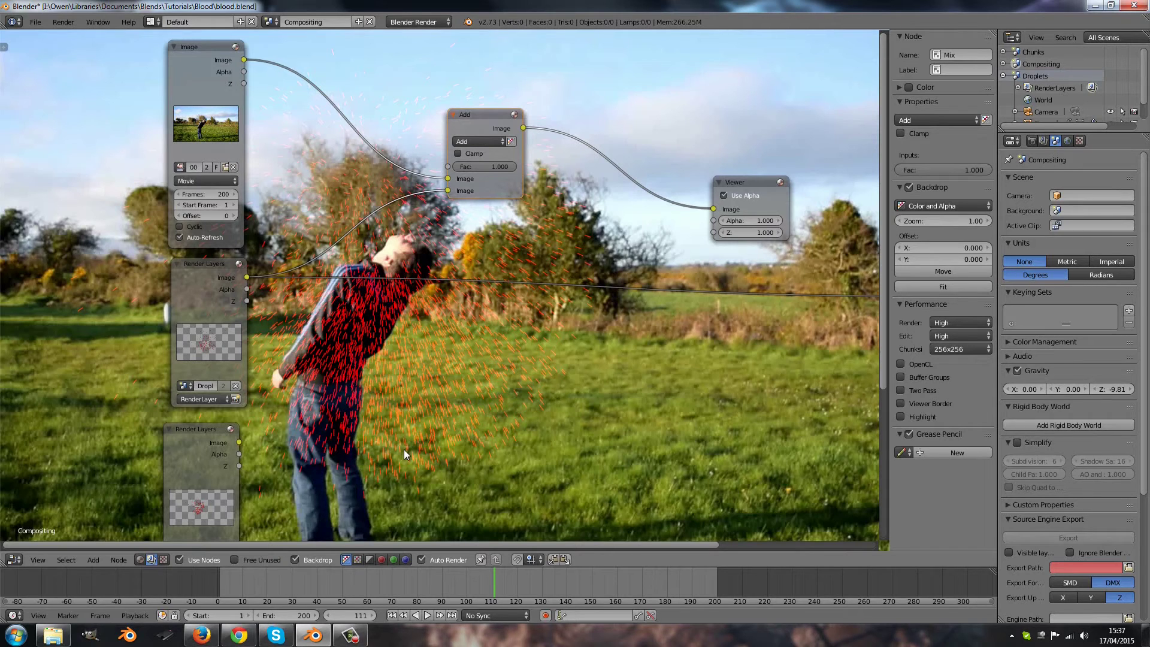
Undo the Add Mix node to bring back the Alpha Over droplets overlay.
key("ctrl+z")
key("ctrl+z")
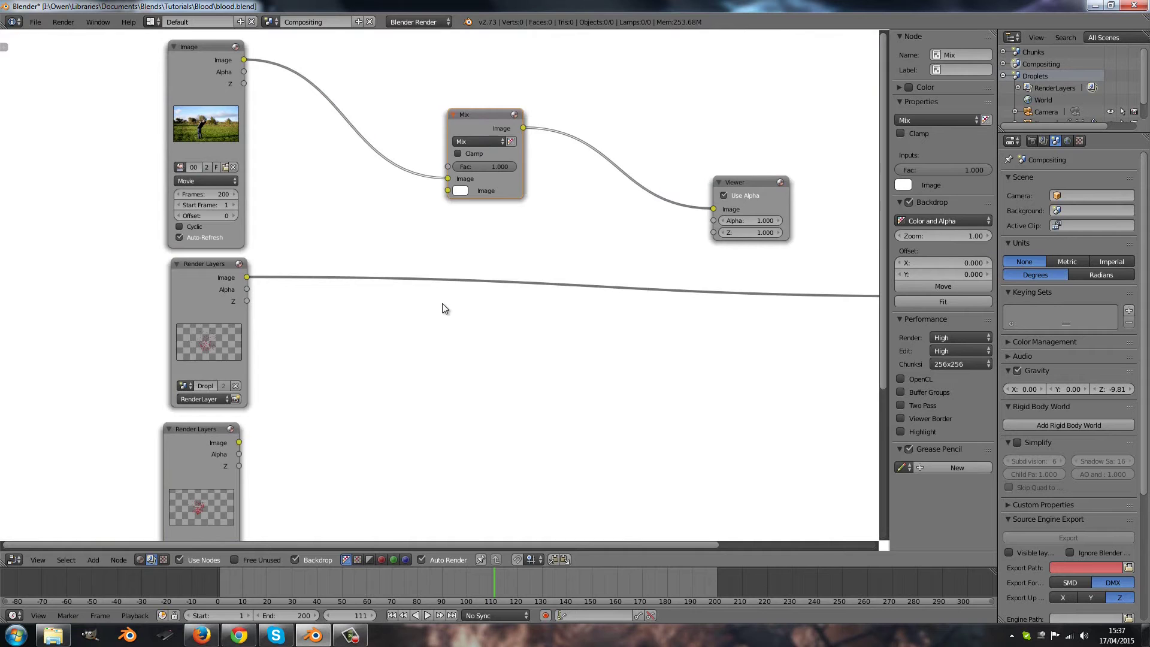
key("ctrl+z")
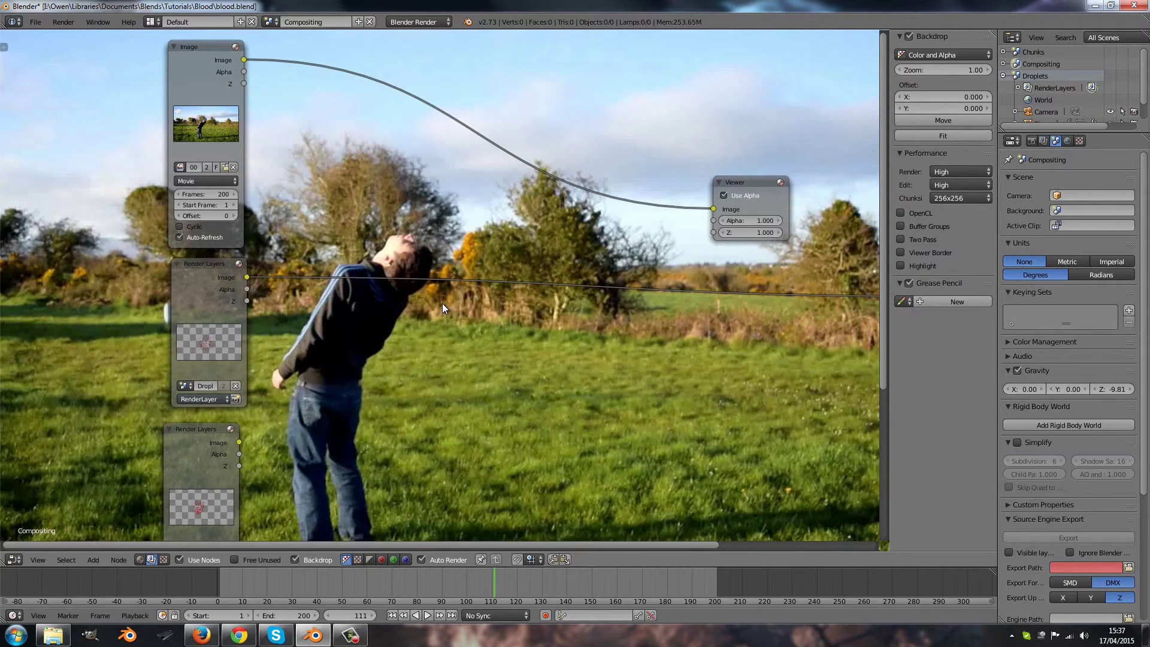
key("ctrl+z")
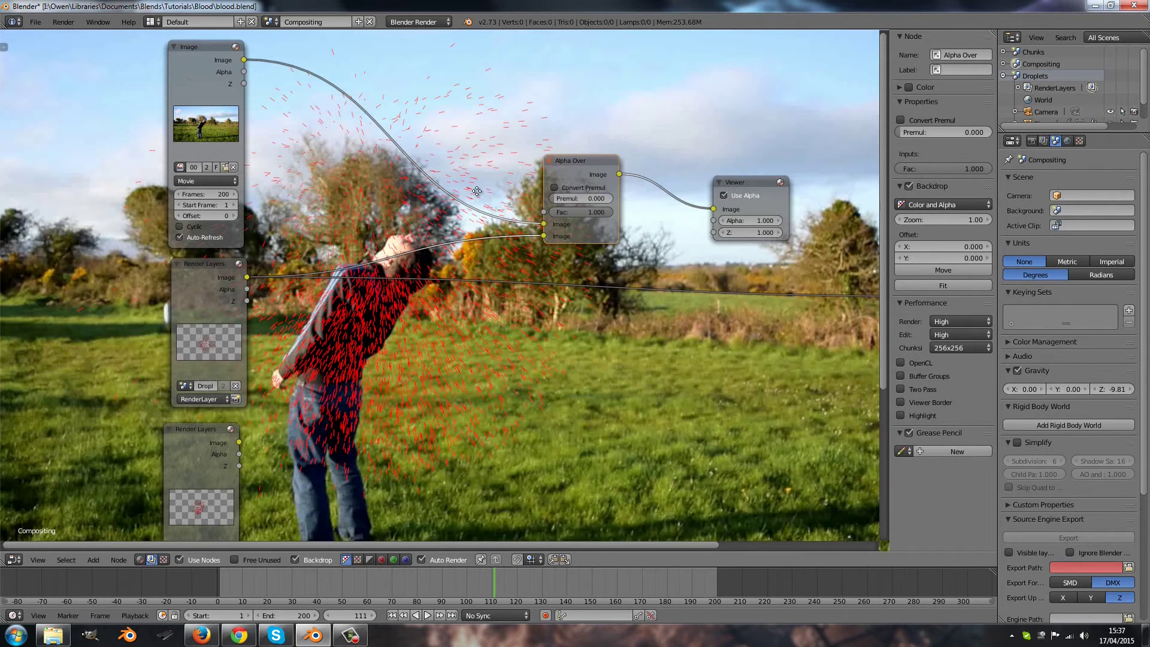
Bring the Composite node into view and move the Viewer and Alpha Over nodes rightward.
middle_click_drag(476, 191, 361, 135)
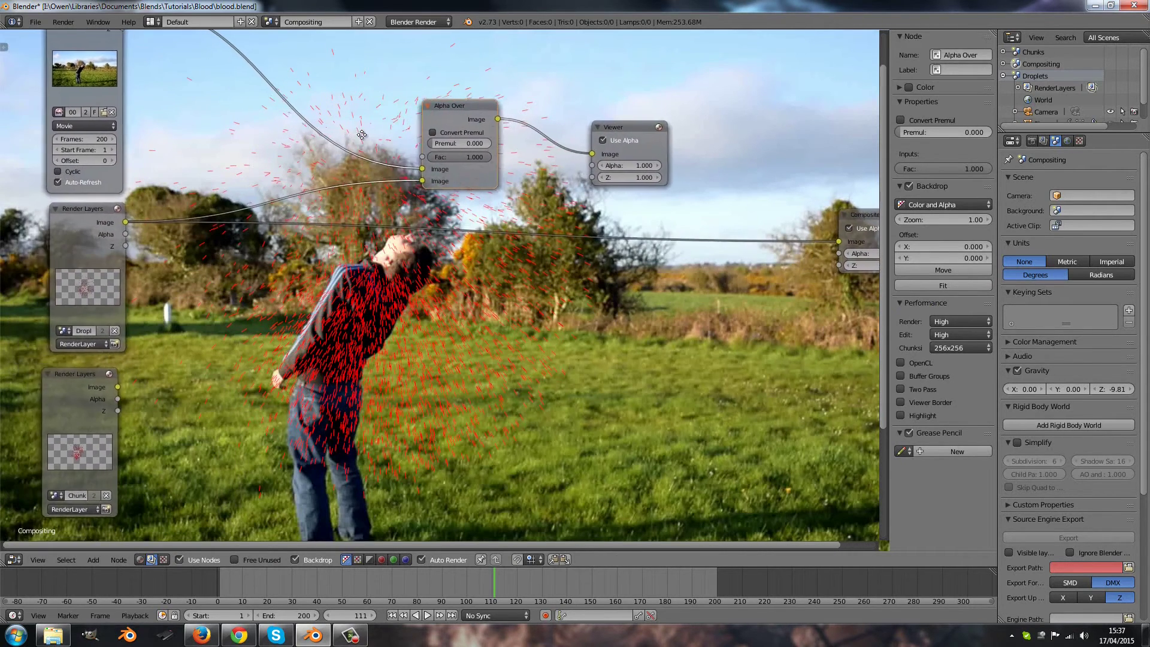
scroll(362, 134, "down", 1)
scroll(533, 344, "down", 1)
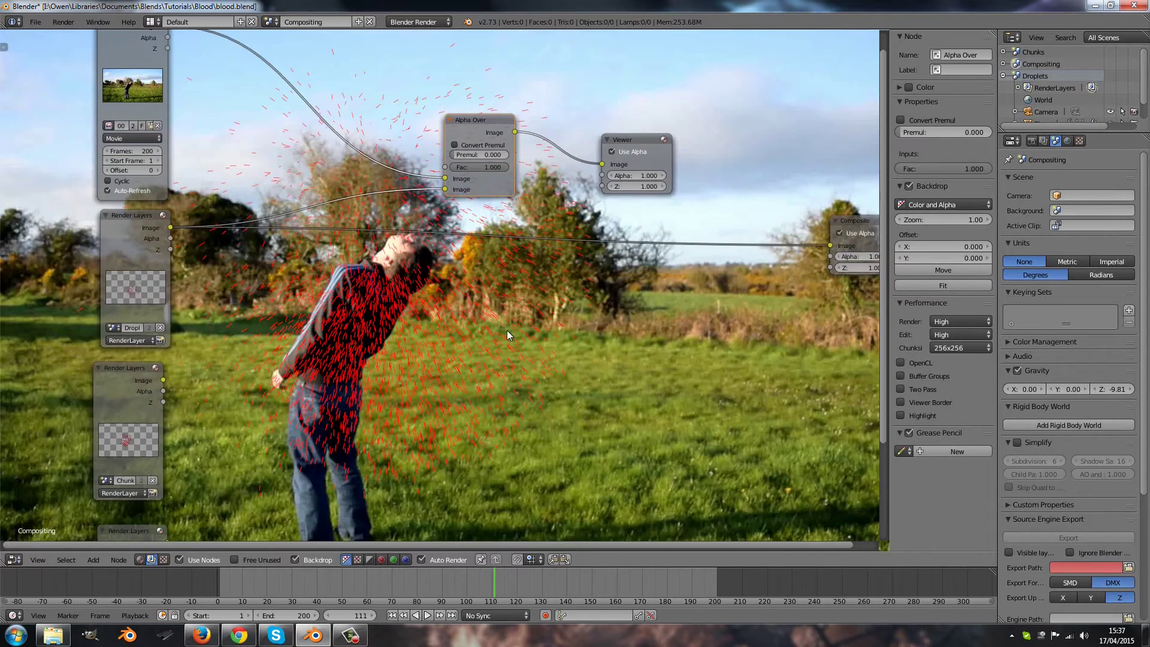
middle_click_drag(508, 332, 693, 338)
middle_click_drag(620, 290, 472, 304)
left_click_drag(685, 204, 898, 155)
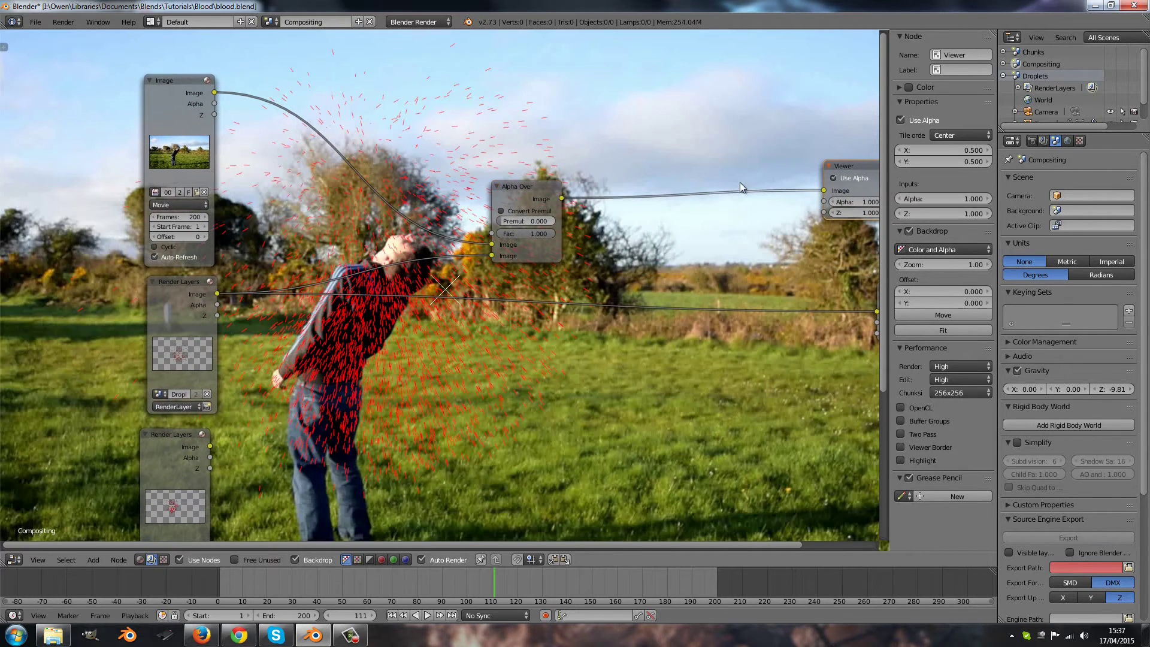
left_click_drag(530, 192, 706, 130)
Insert a Blur filter node on the droplets' link into Alpha Over.
key("shift+a")
mouse_move(462, 229)
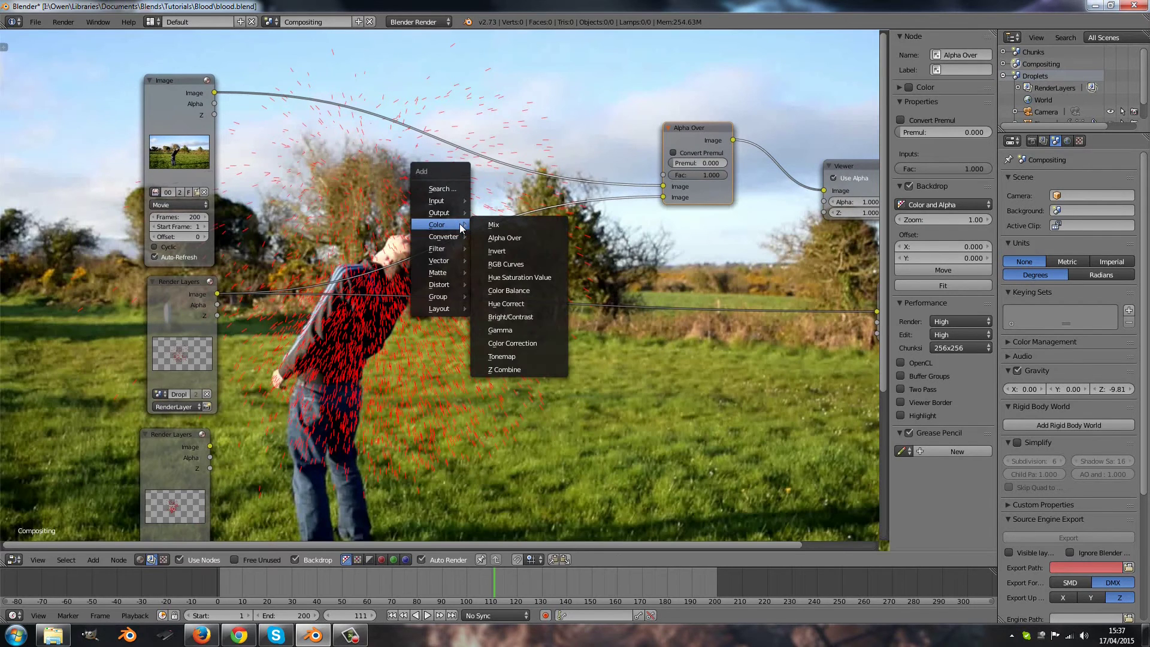
mouse_move(447, 249)
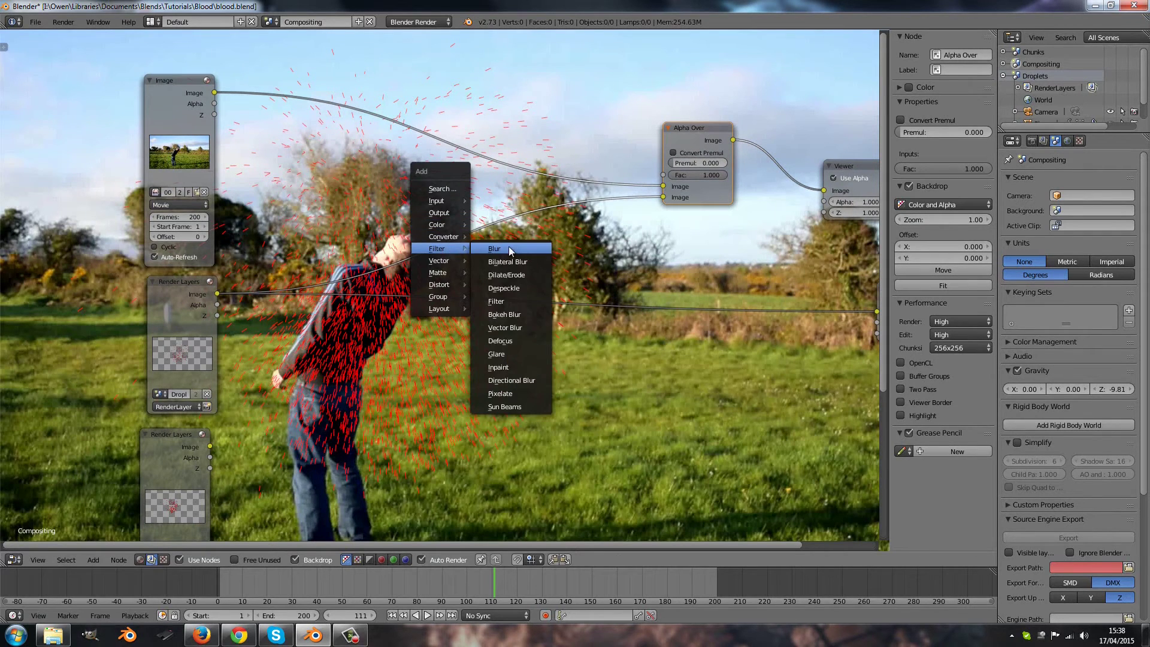
left_click(516, 246)
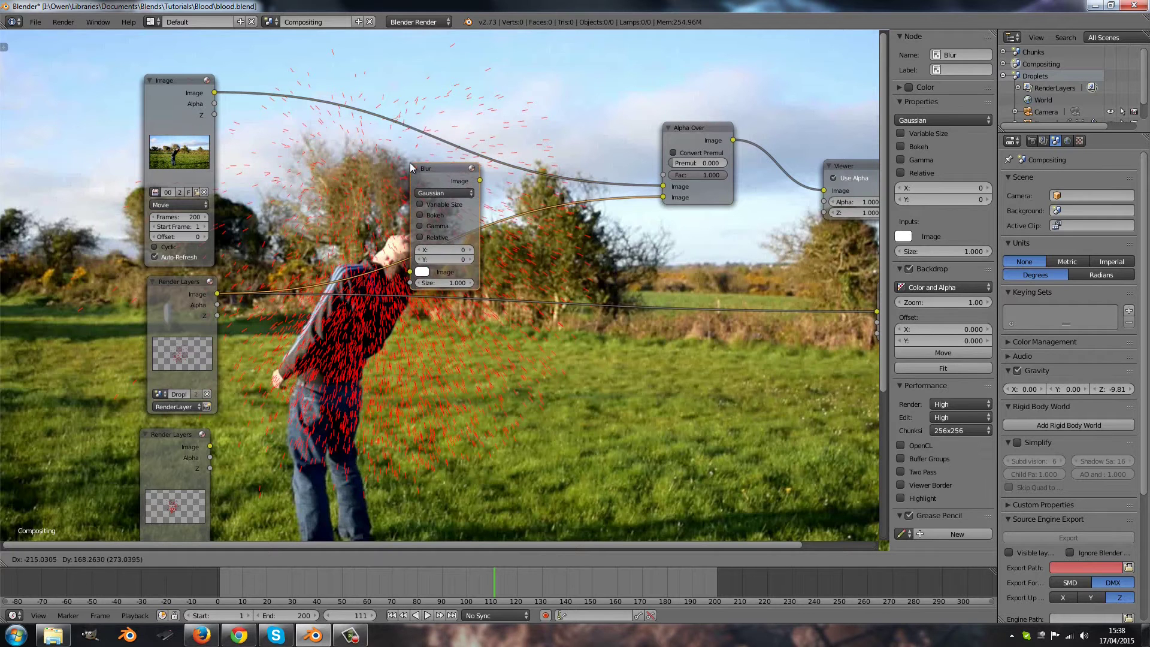
left_click(410, 163)
key("g")
left_click(346, 163)
Set the Blur to Fast Gaussian with X size 1 and Y size 3.
left_click(355, 178)
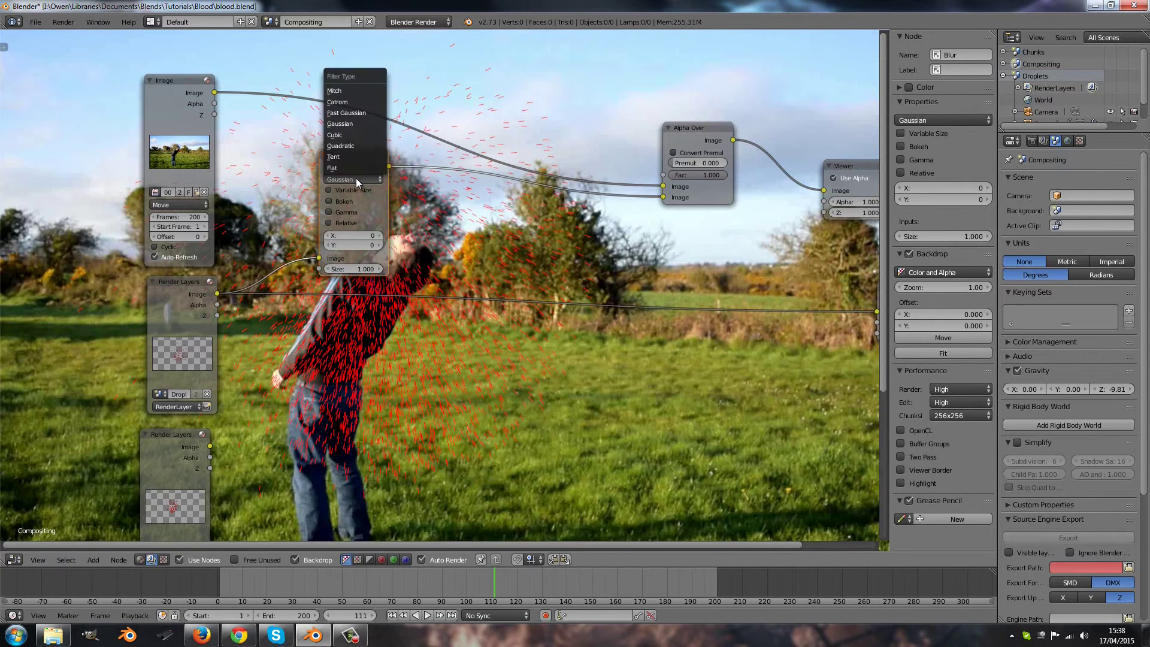
left_click(350, 114)
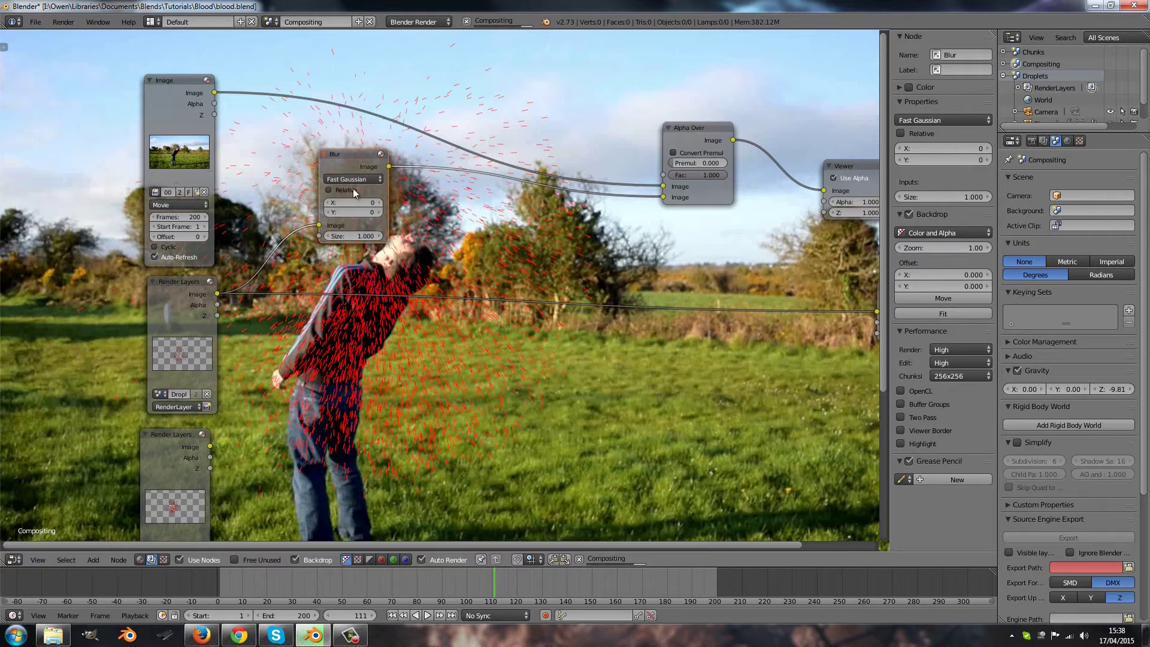
left_click(380, 203)
left_click(380, 203)
left_click(379, 212)
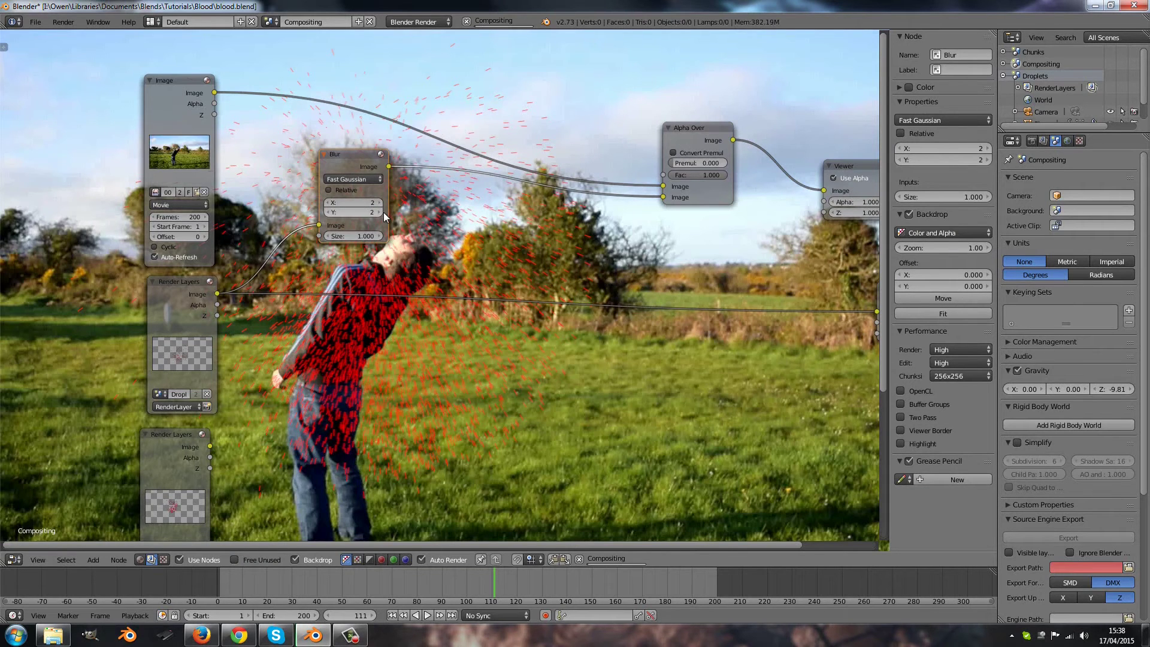
left_click(380, 212)
scroll(461, 226, "up", 2)
middle_click_drag(462, 226, 440, 263)
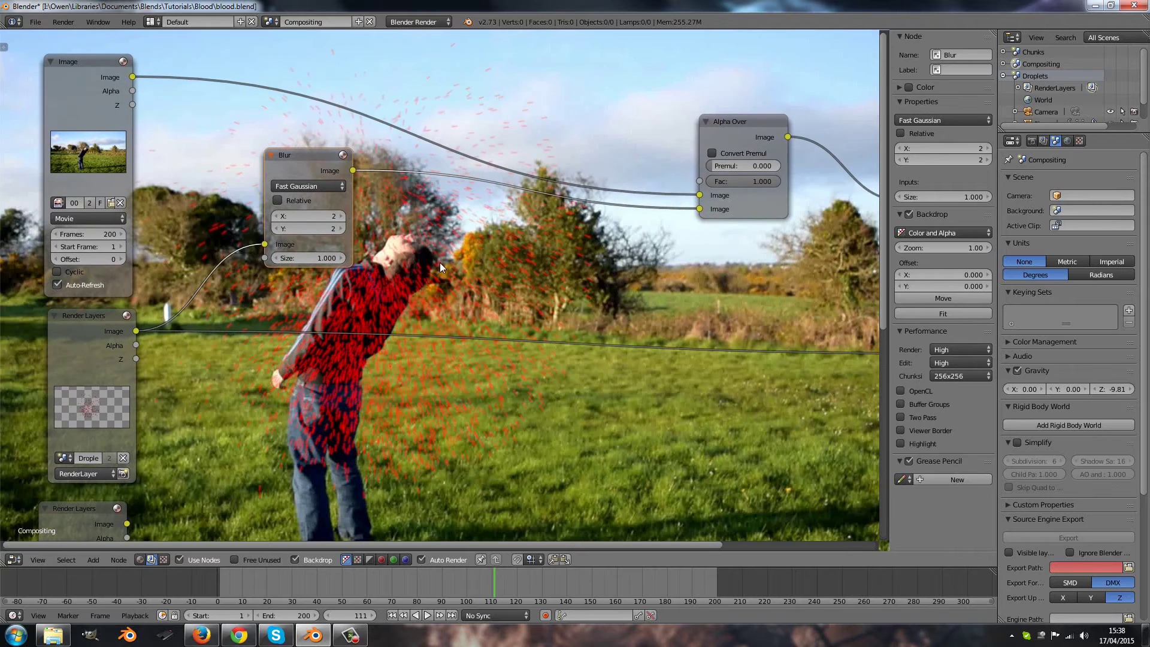
left_click_drag(328, 171, 331, 200)
left_click(278, 245)
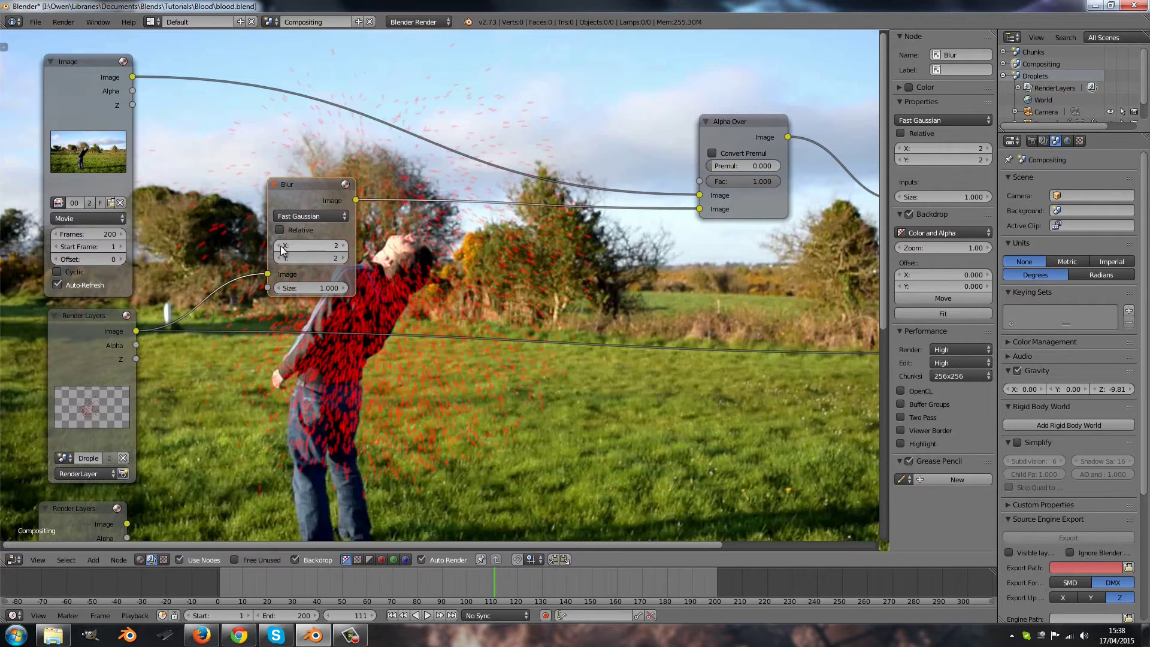
left_click(345, 258)
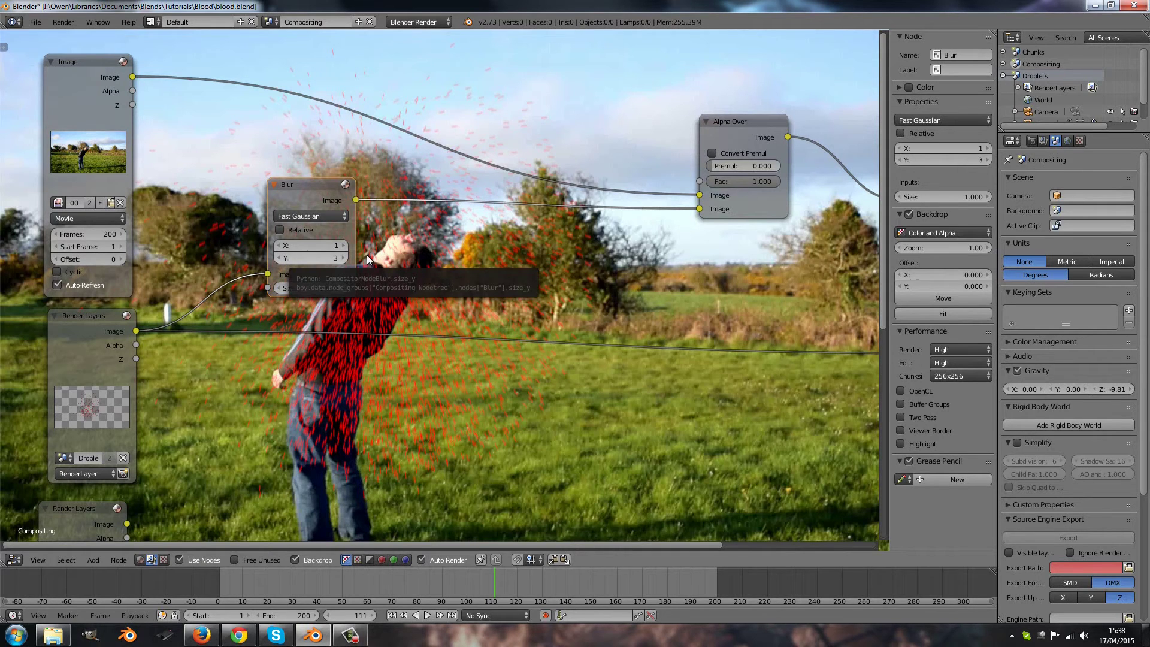
scroll(458, 237, "up", 2)
scroll(459, 239, "down", 1)
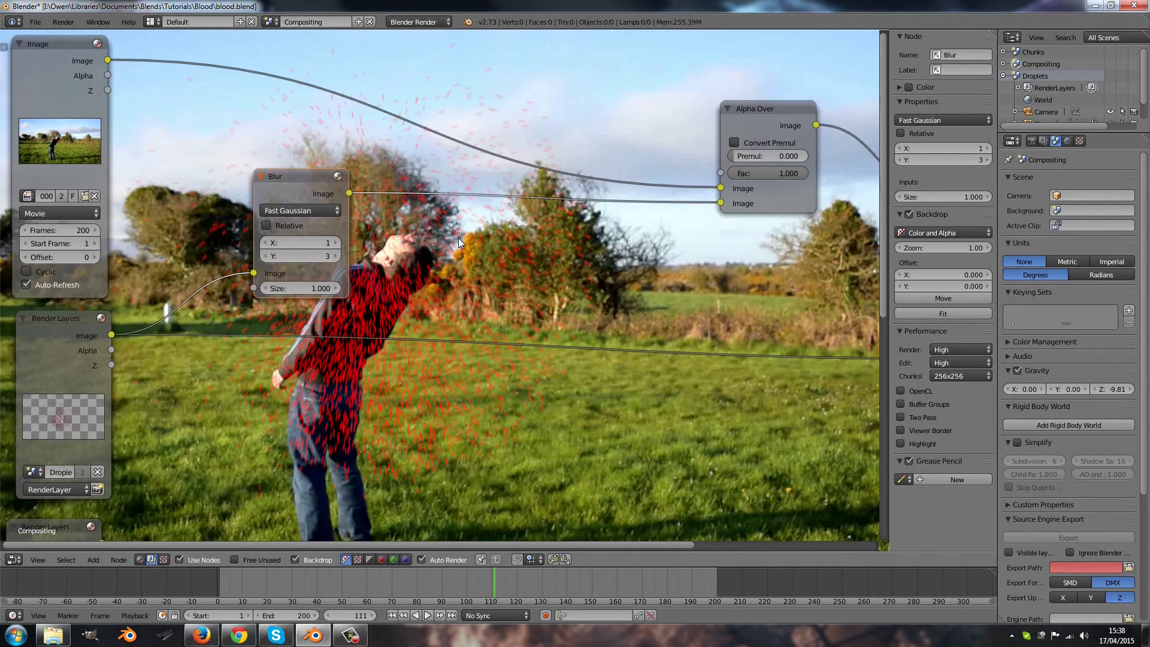
scroll(459, 236, "down", 2)
middle_click_drag(467, 234, 337, 272)
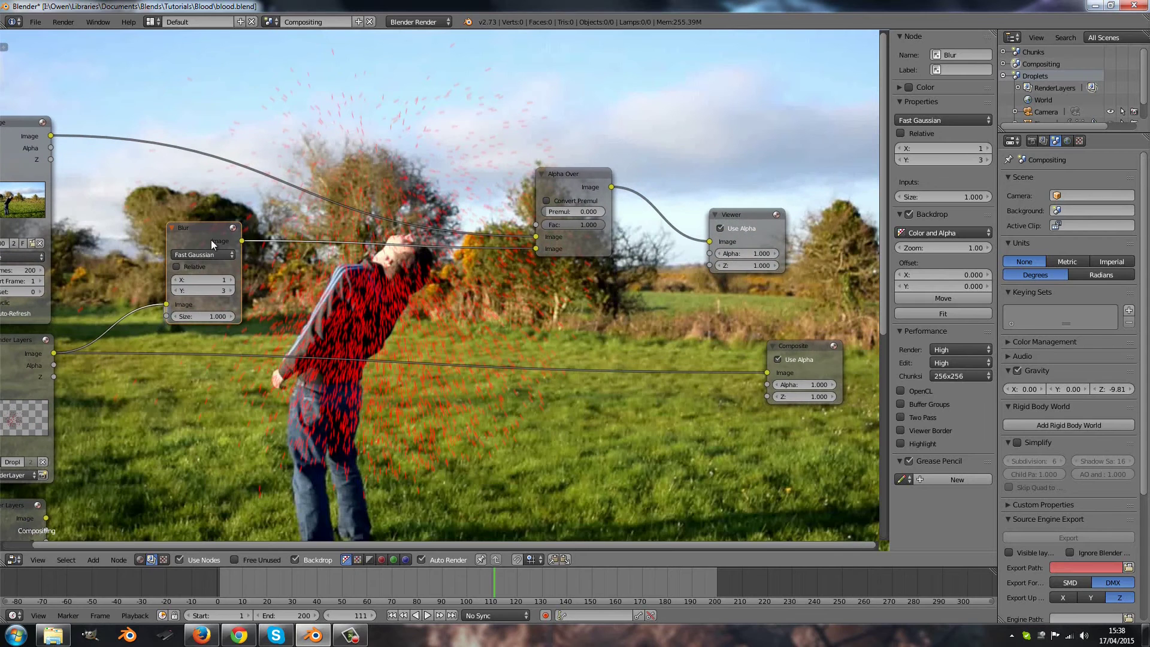
left_click_drag(180, 242, 152, 259)
Insert a Hue Saturation Value node into the Blur–Alpha Over link.
key("shift+a")
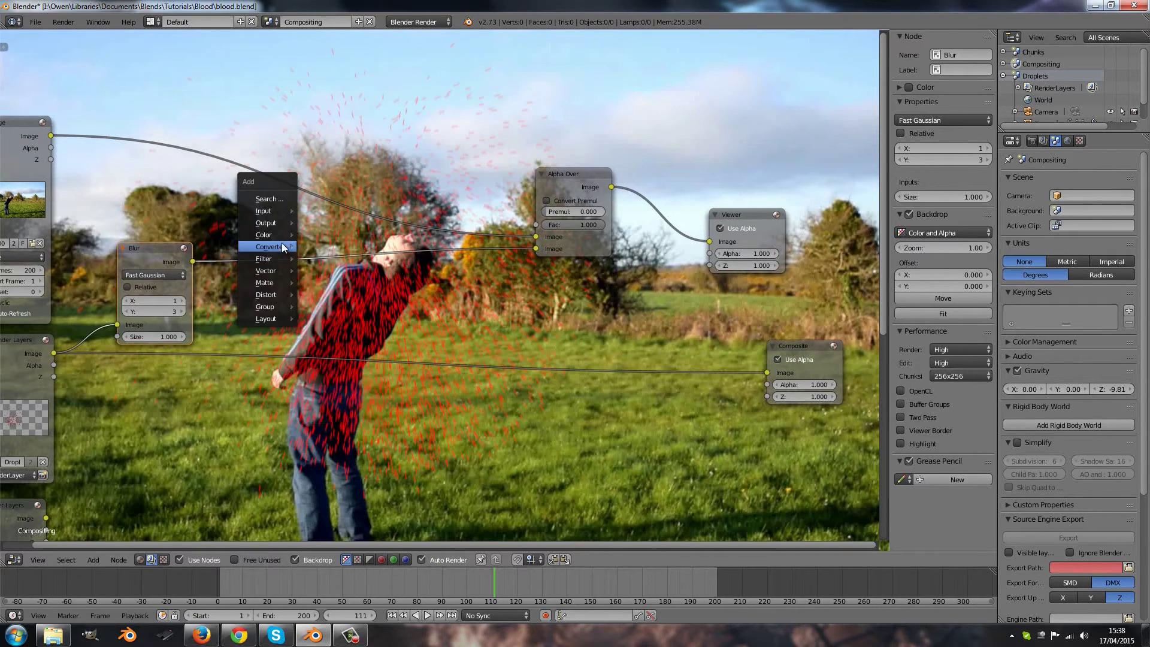
mouse_move(283, 239)
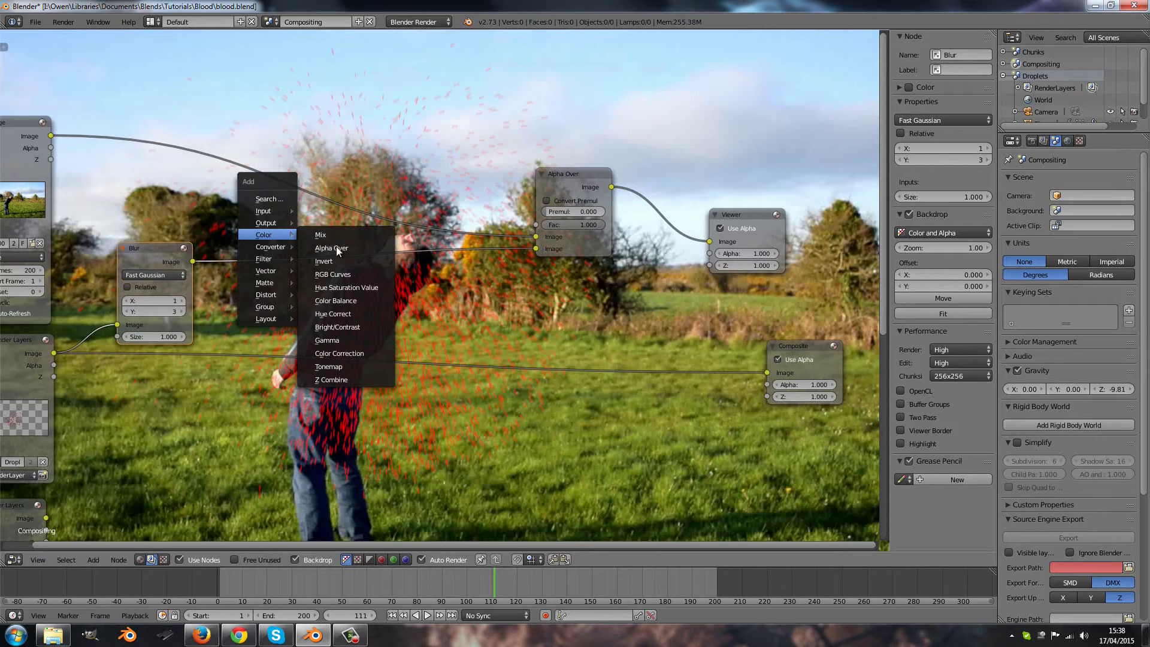
left_click(353, 288)
left_click(312, 216)
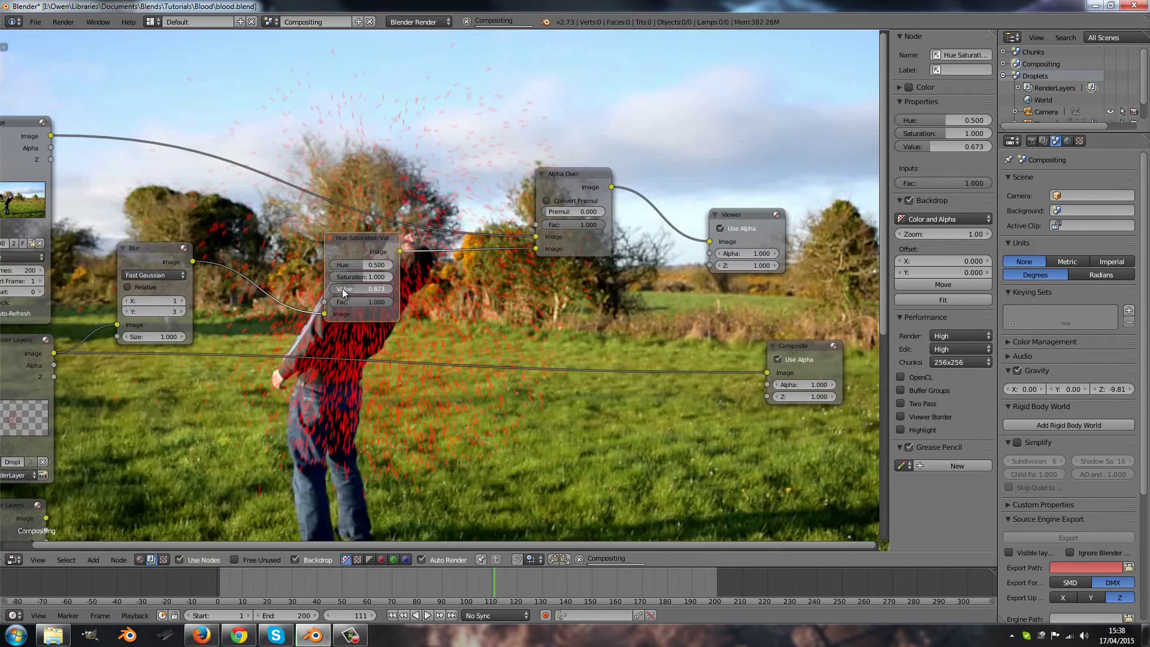
Darken the droplets with Saturation 0.945 and Value 0.145.
left_click_drag(343, 289, 332, 286)
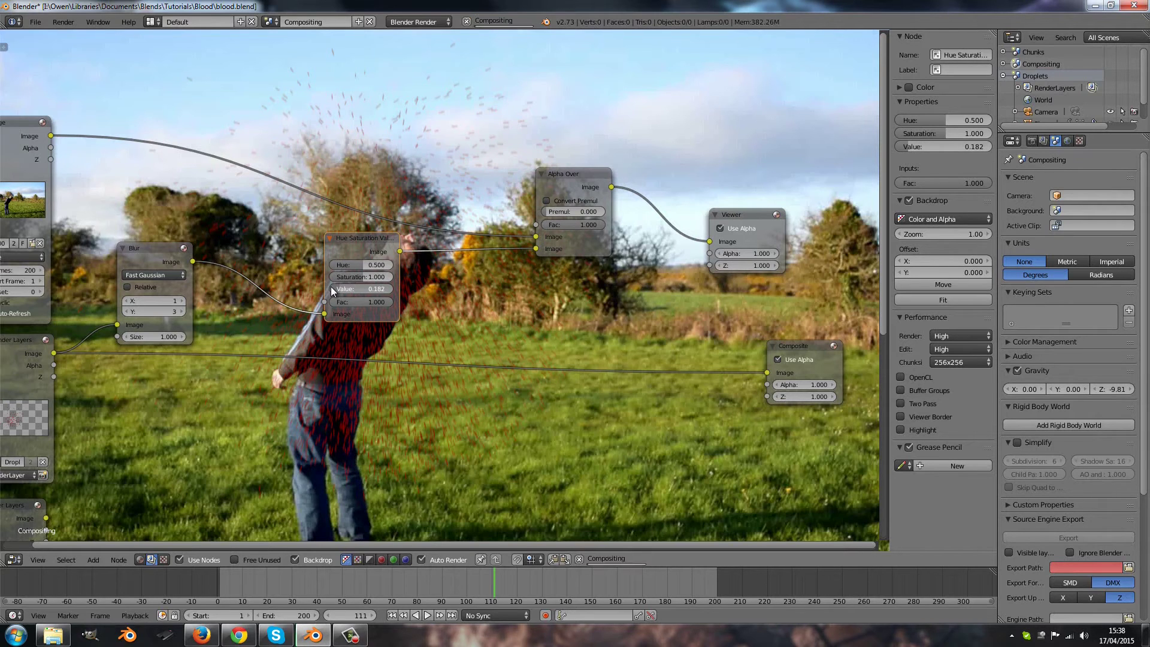
left_click_drag(330, 286, 327, 286)
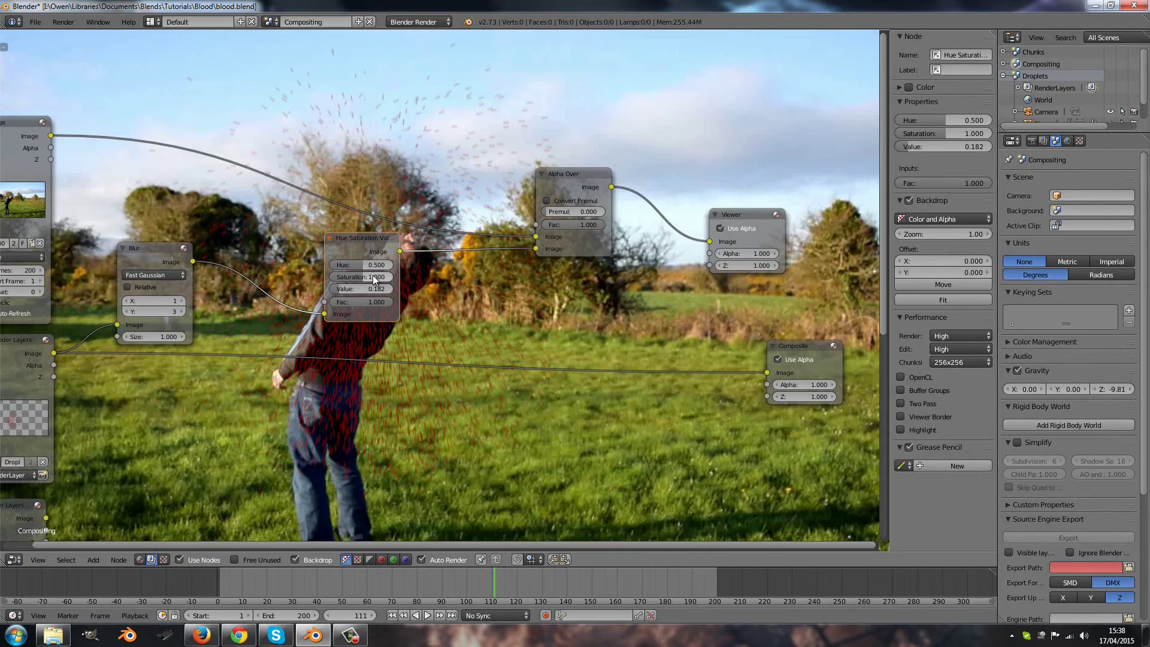
scroll(372, 275, "up", 3)
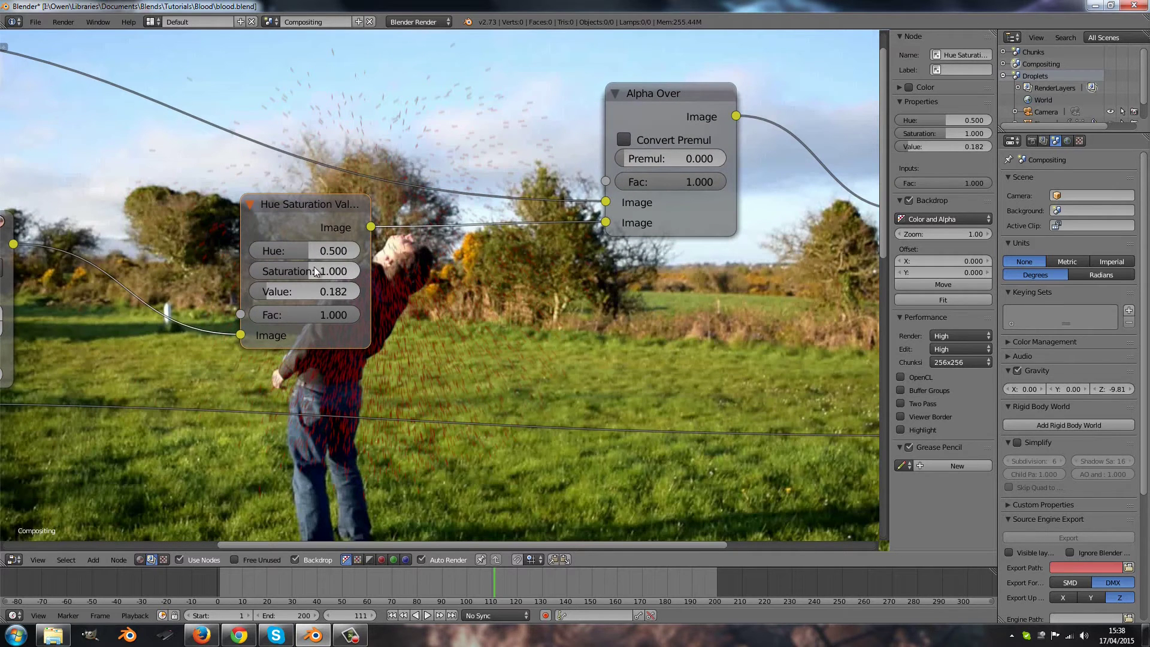
middle_click_drag(314, 267, 179, 215)
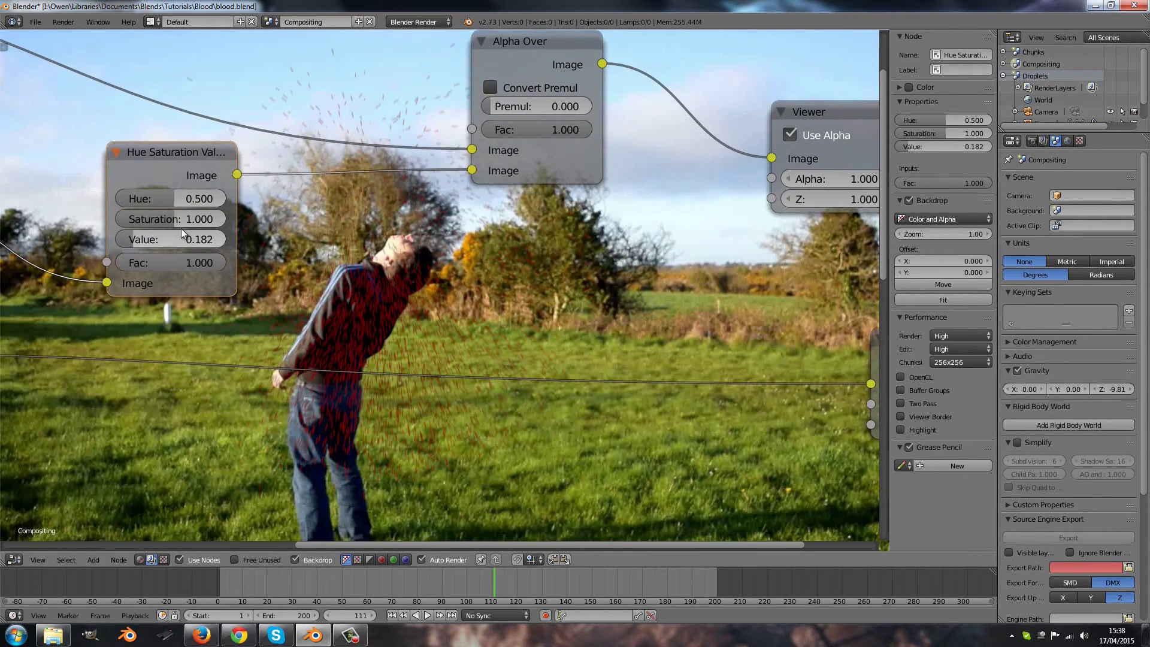
mouse_move(172, 221)
left_mouse_down()
mouse_move(130, 218)
mouse_move(270, 215)
mouse_move(157, 218)
left_mouse_up()
left_click_drag(132, 238, 127, 238)
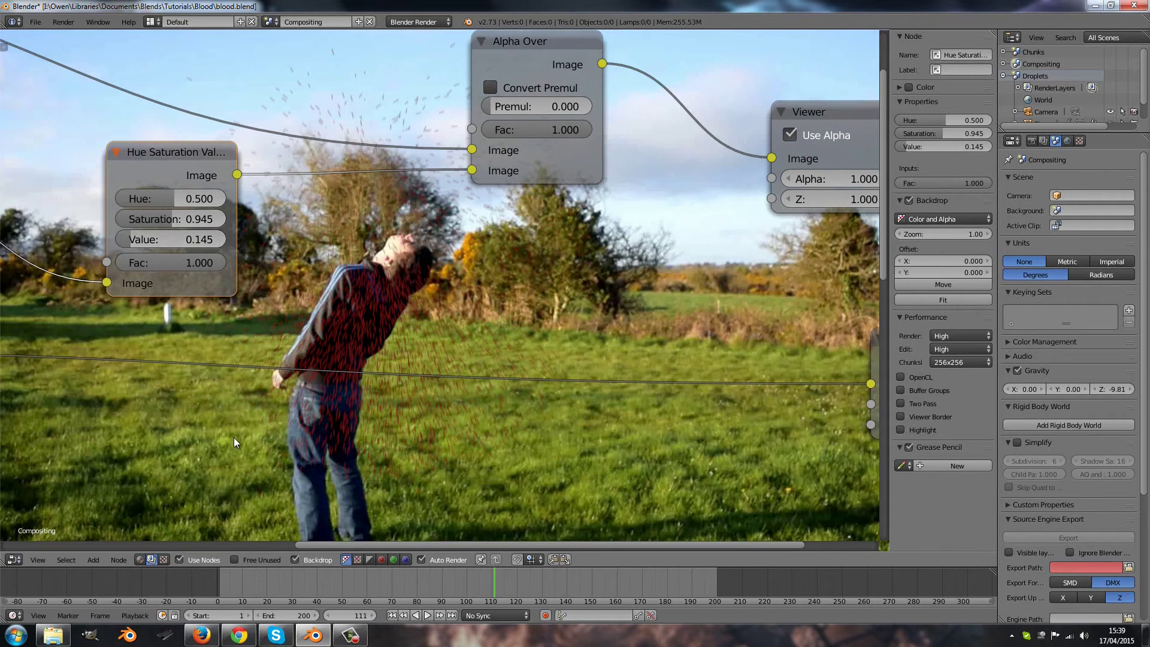
scroll(238, 444, "down", 1)
key("Home")
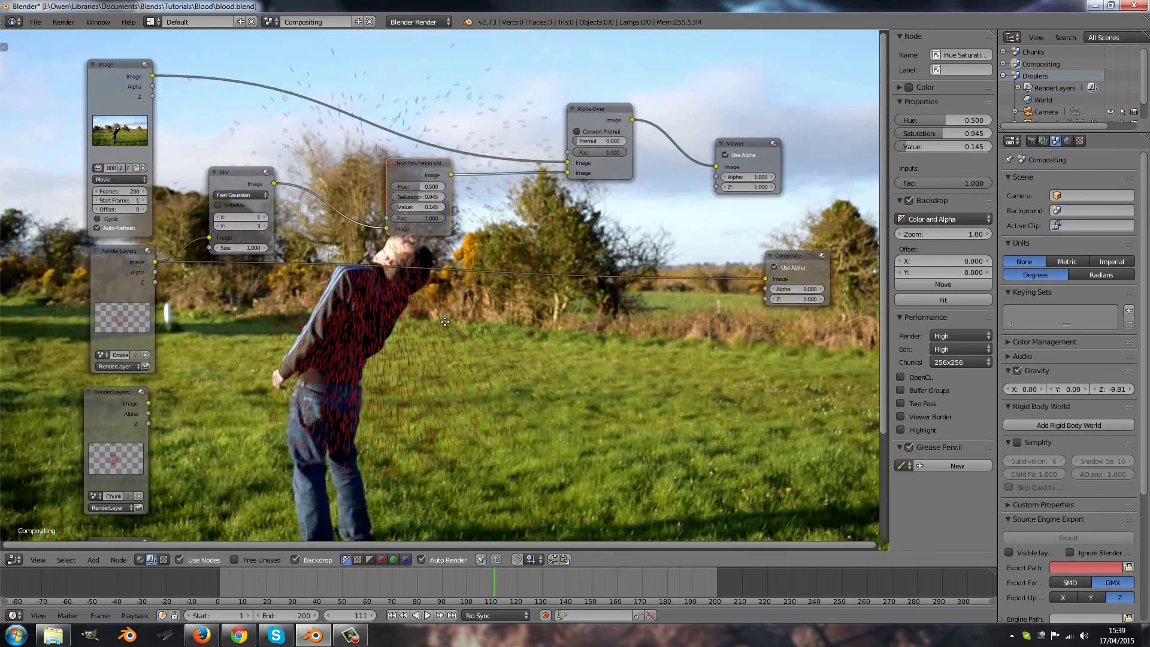
Duplicate the droplets' Blur and Hue Saturation Value nodes for the chunks.
middle_click_drag(242, 359, 248, 320)
left_click(99, 339)
middle_click_drag(375, 270, 336, 296)
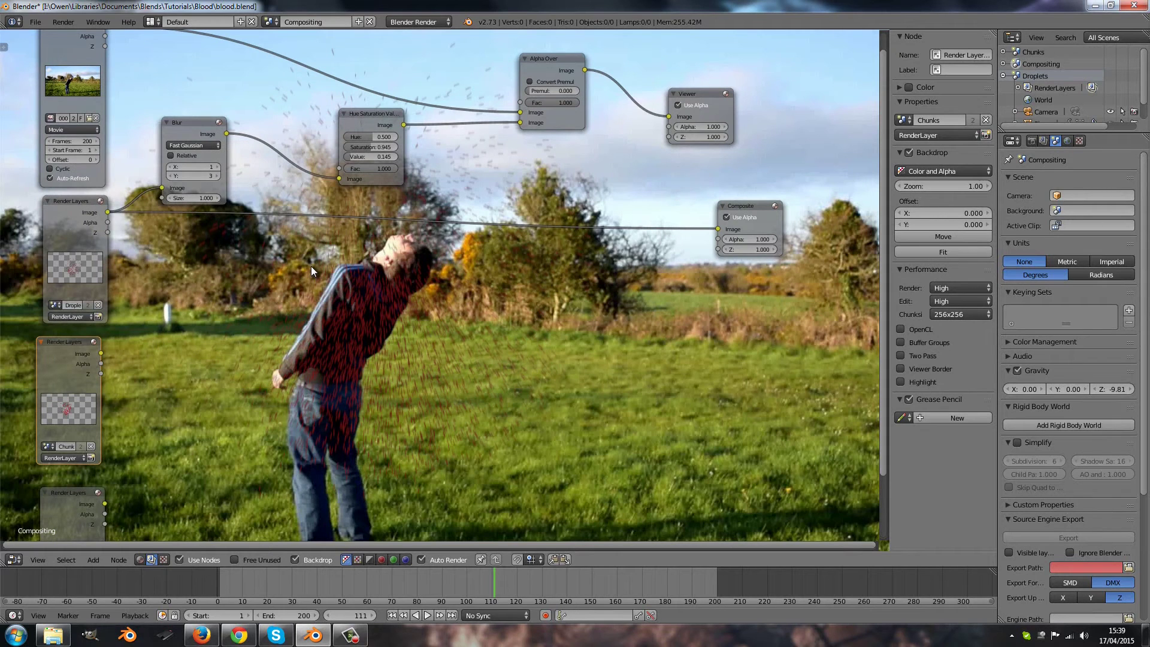
left_click(183, 131)
key("shift+d")
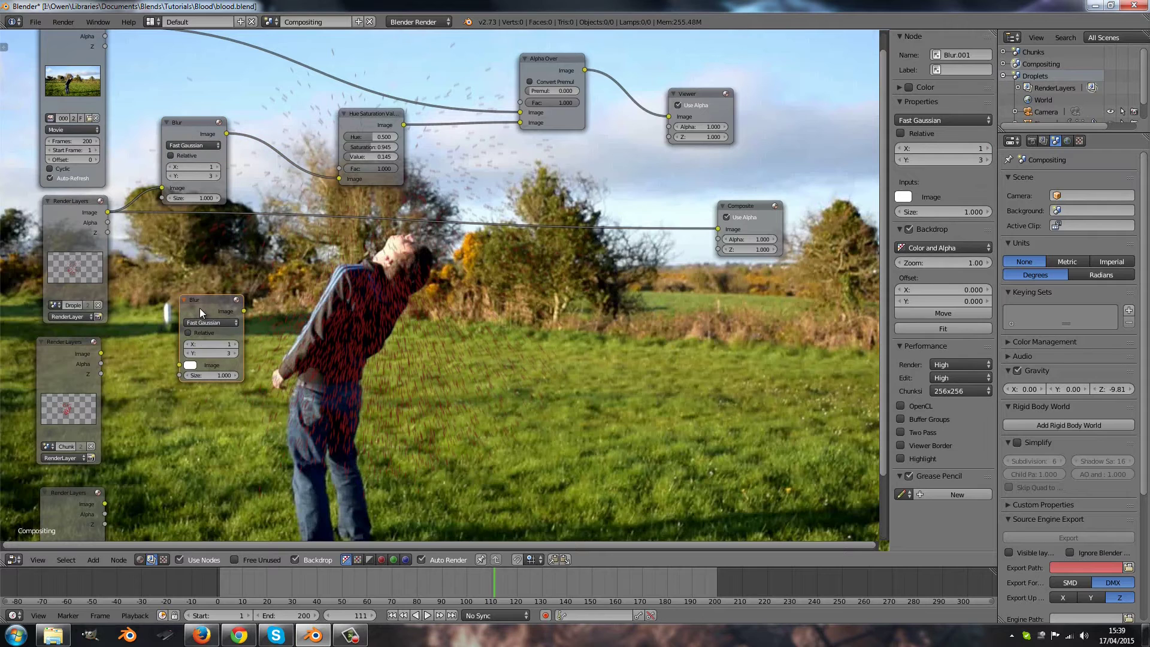
left_click(200, 308)
left_click(357, 124)
key("shift+d")
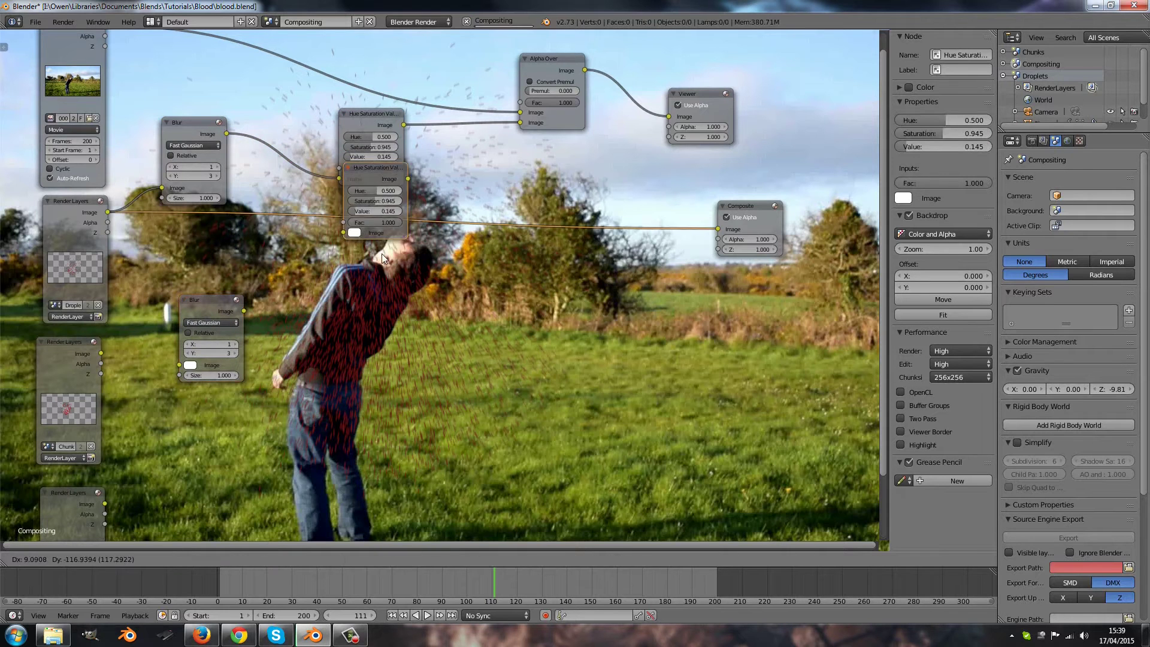
left_click(415, 366)
Add a copy of the Alpha Over node before the Viewer, shifting Viewer and Composite right.
middle_click_drag(695, 195, 350, 212)
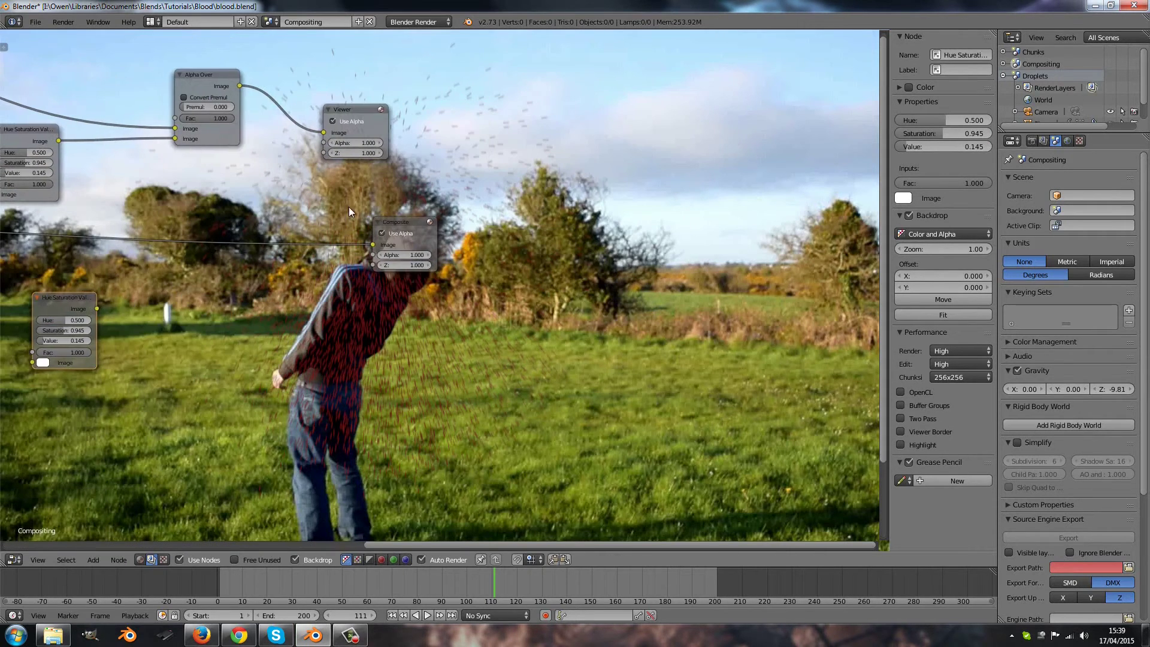
left_click_drag(396, 223, 661, 223)
left_click_drag(357, 112, 495, 118)
left_click(203, 86)
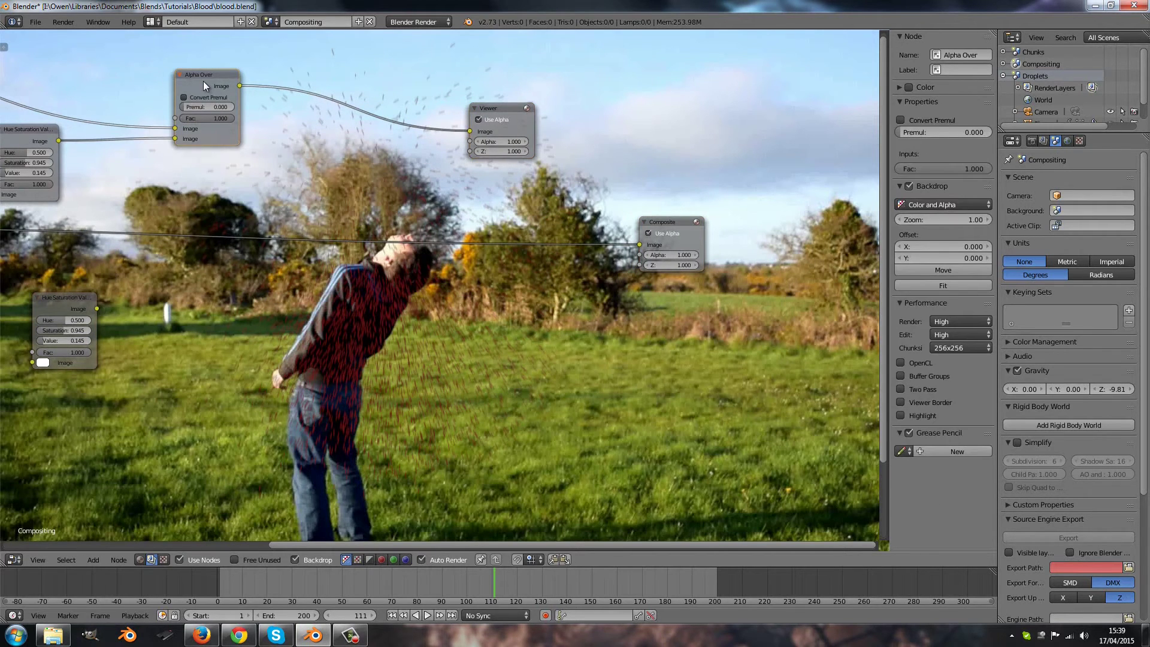
key("shift+d")
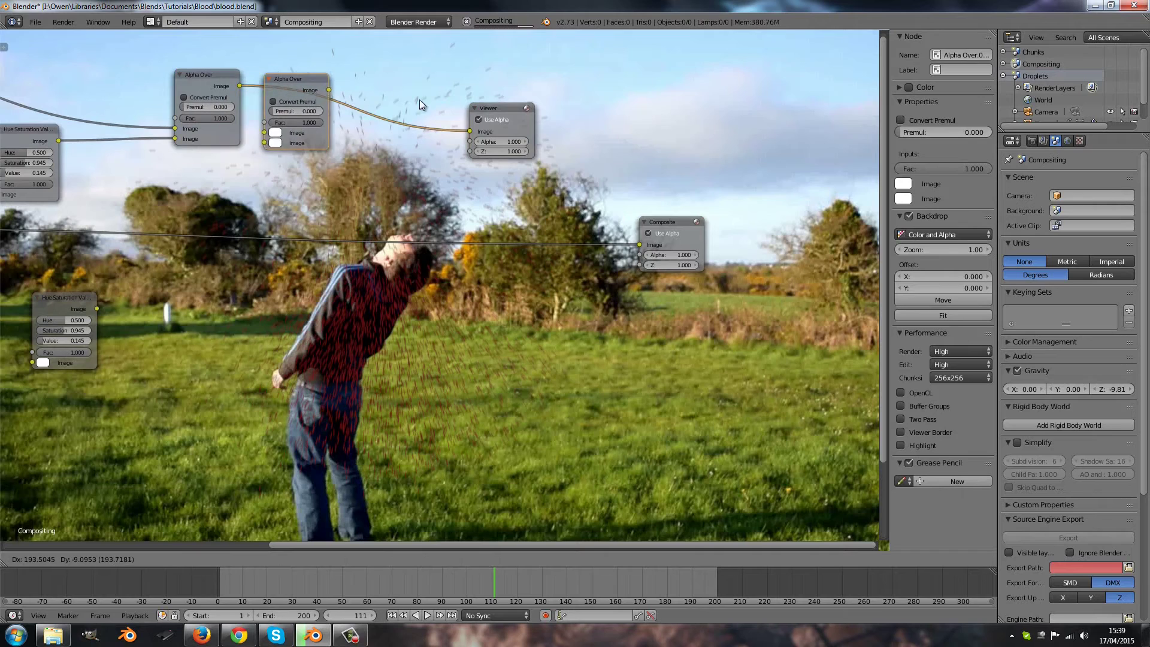
left_click(436, 100)
left_click_drag(350, 90, 281, 223)
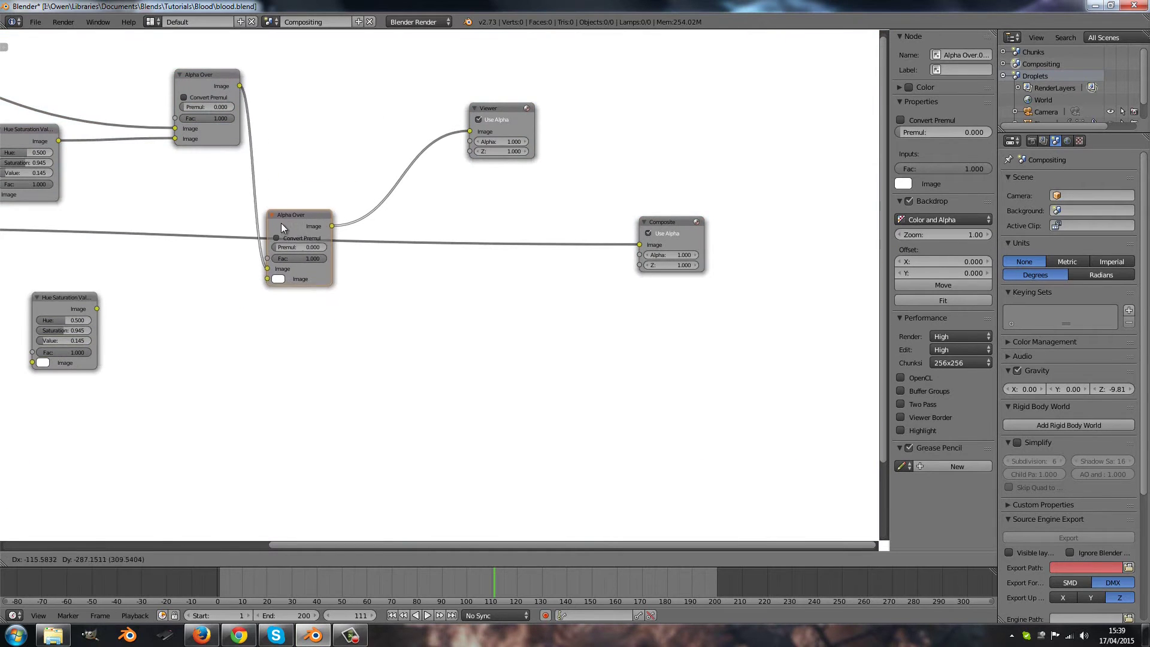
left_click(281, 222)
middle_click_drag(281, 223, 635, 223)
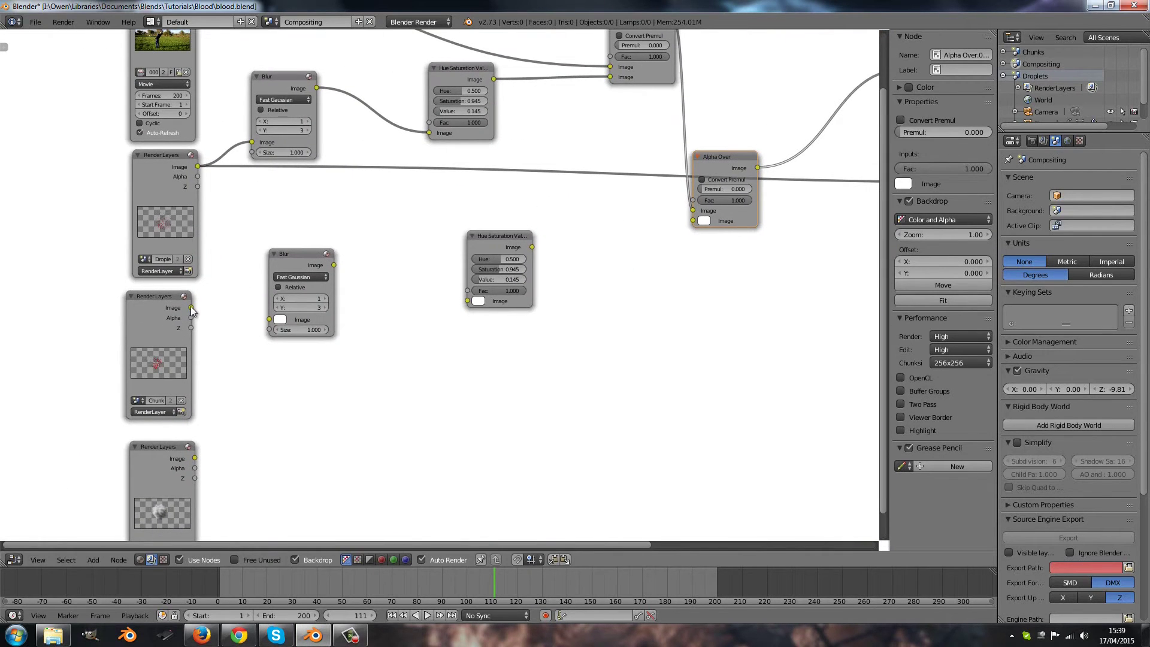
Wire the Chunk render layer through Blur.001 and the Hue Saturation copy into the new Alpha Over.
left_click_drag(191, 306, 269, 320)
left_click_drag(334, 265, 468, 300)
left_click_drag(532, 247, 693, 220)
middle_click_drag(689, 225, 531, 271)
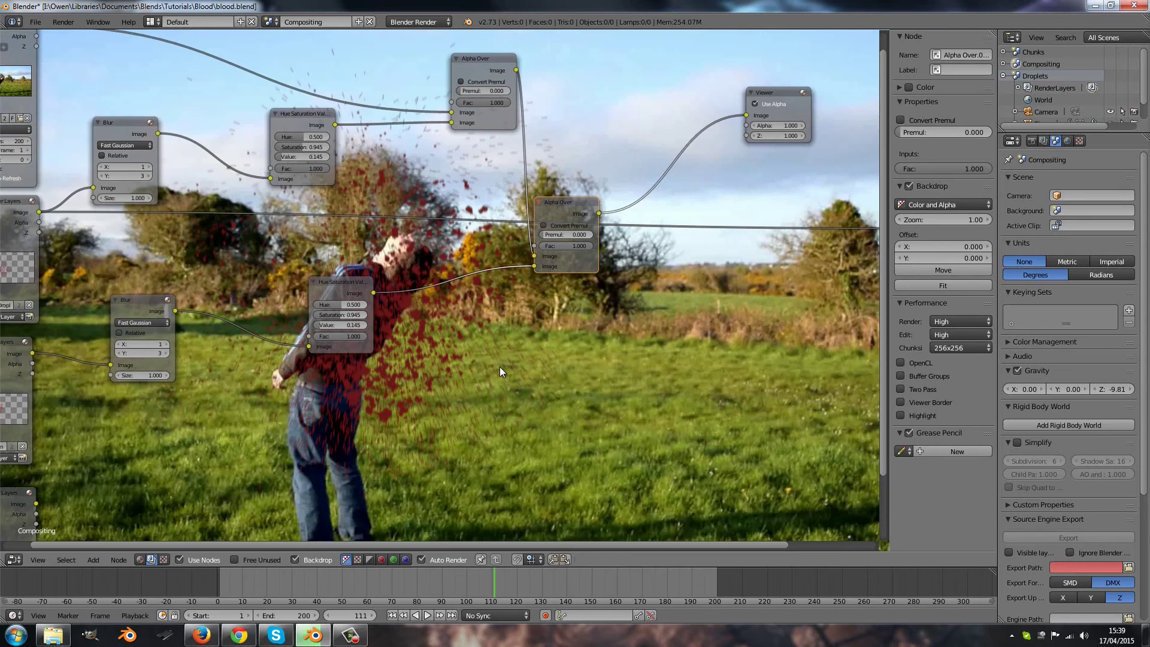
scroll(499, 367, "up", 1)
middle_click_drag(392, 370, 452, 303)
Lower the chunks' Hue Saturation Value to 0.036.
scroll(452, 303, "up", 2)
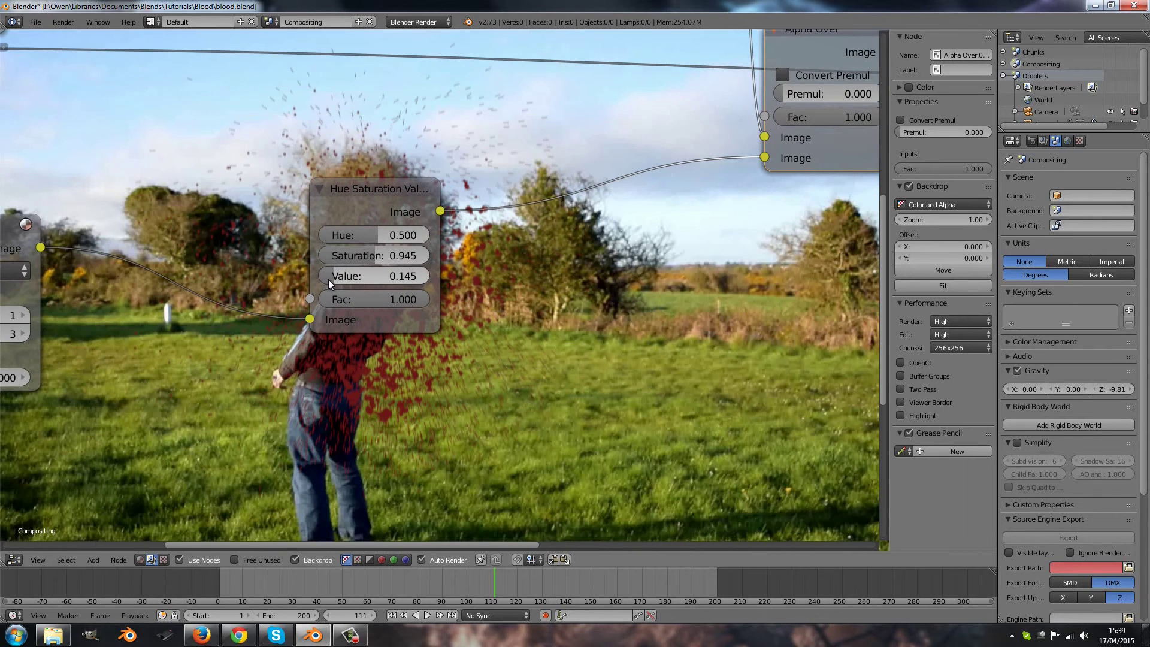
left_click_drag(332, 278, 326, 275)
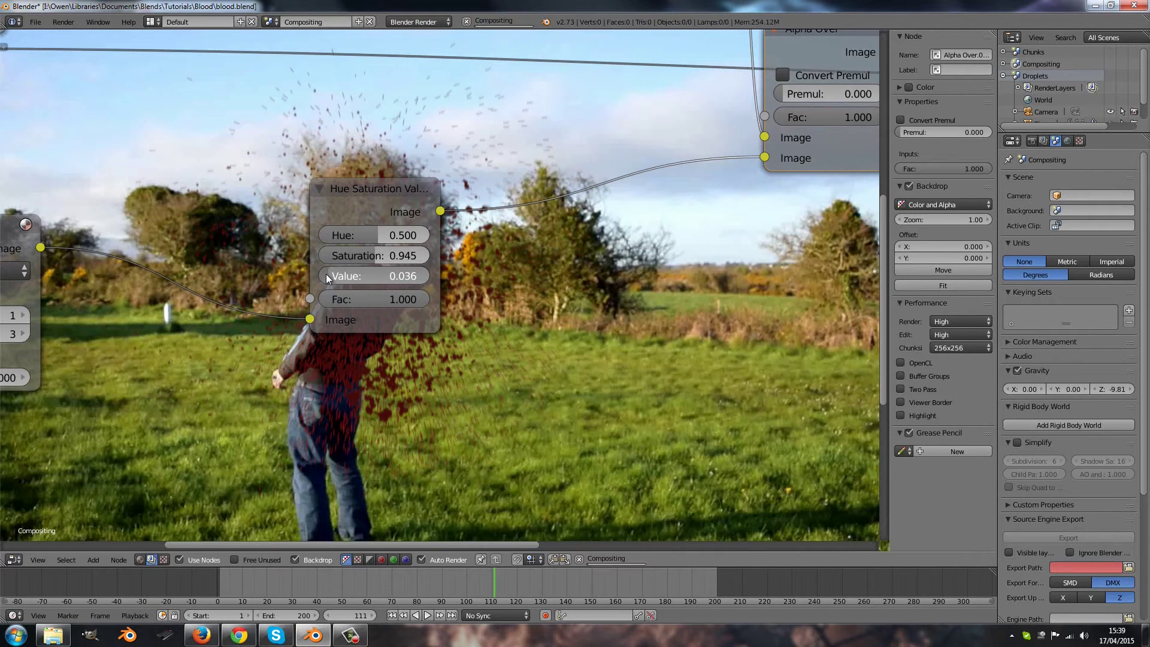
scroll(370, 257, "up", 8, "shift")
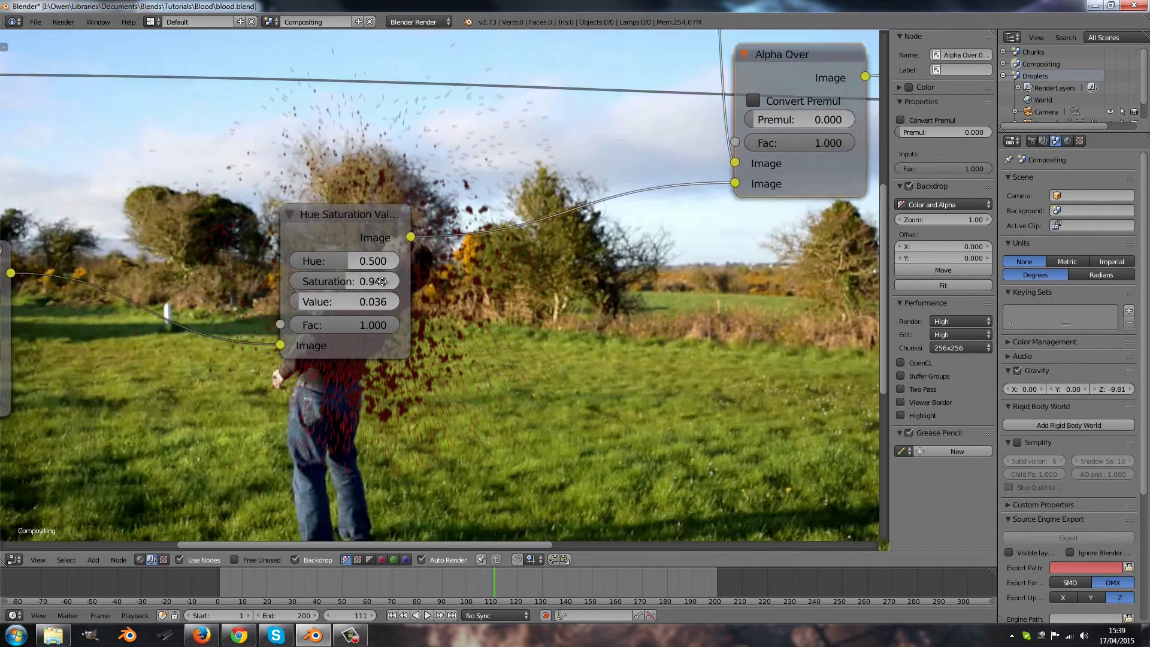
scroll(383, 275, "down", 3)
scroll(387, 227, "down", 1)
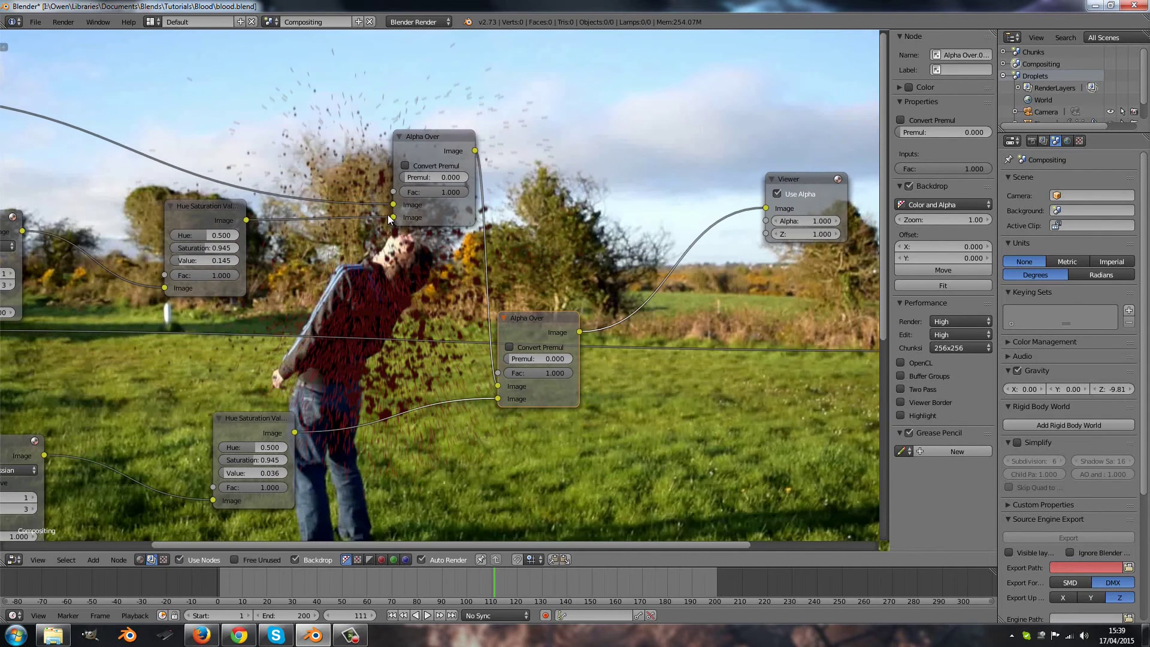
Re-route the chunks' Hue Saturation output into the upper Alpha Over input.
left_click_drag(393, 217, 497, 399)
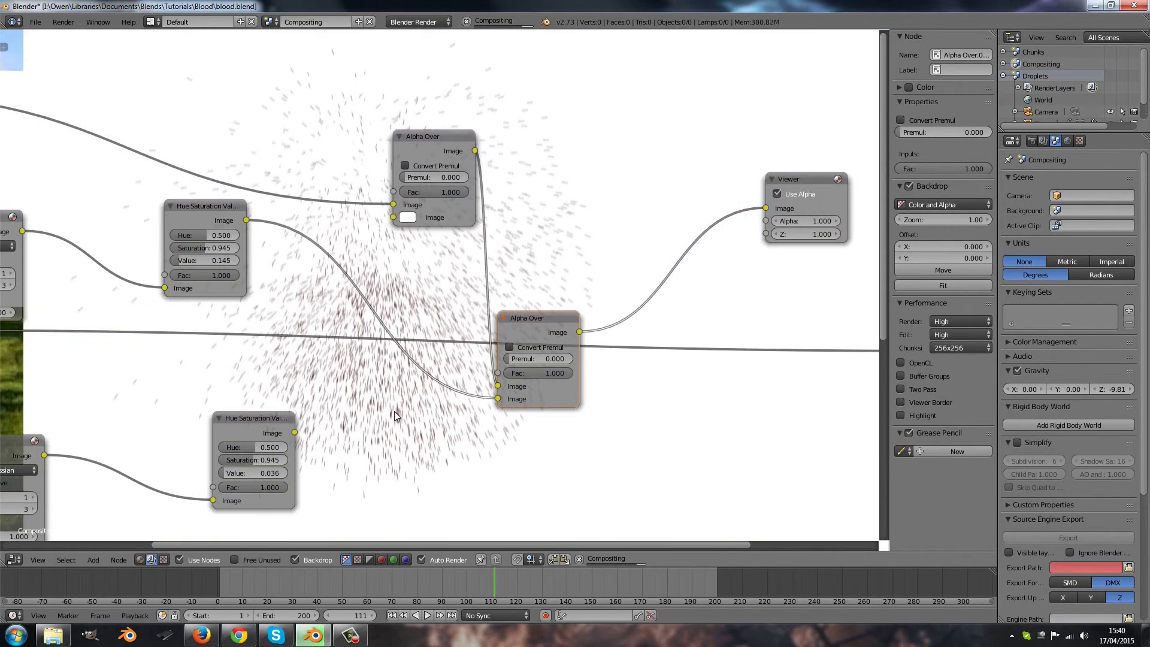
left_click_drag(345, 322, 389, 218)
middle_click_drag(394, 352, 510, 382)
scroll(404, 370, "up", 2)
scroll(401, 317, "up", 2)
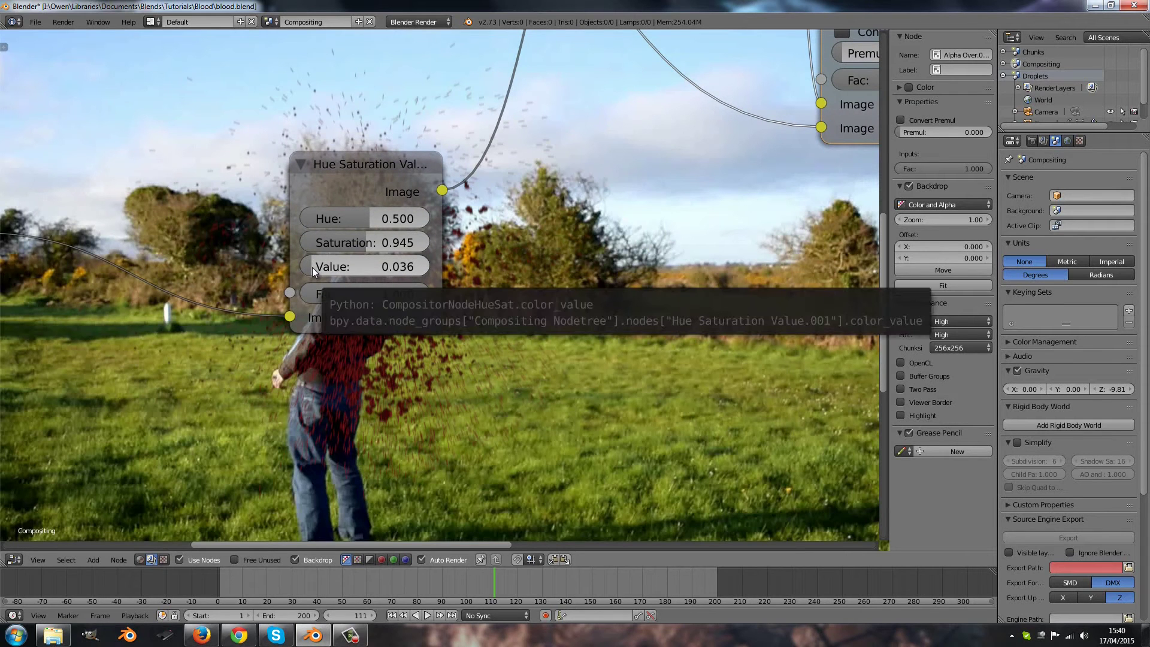
middle_click_drag(519, 238, 537, 317)
scroll(485, 350, "down", 1)
Set the chunks' Blur size to X 2 and Y 2.
middle_click_drag(240, 336, 256, 271)
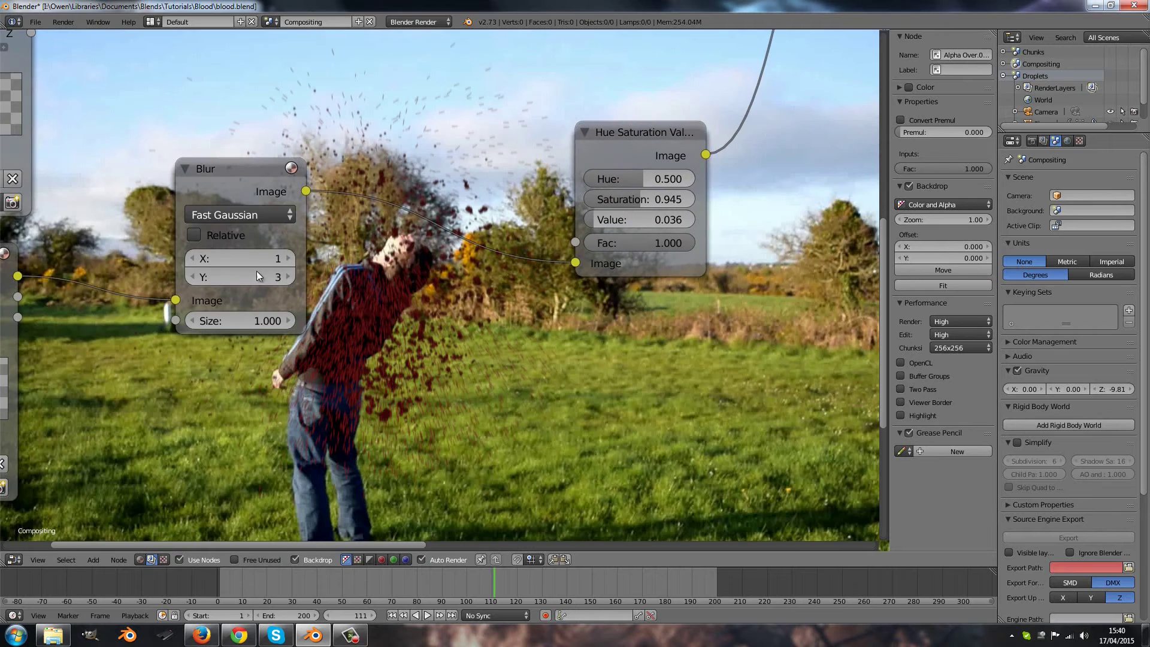
left_click(195, 278)
left_click(289, 258)
middle_click_drag(343, 281, 301, 239)
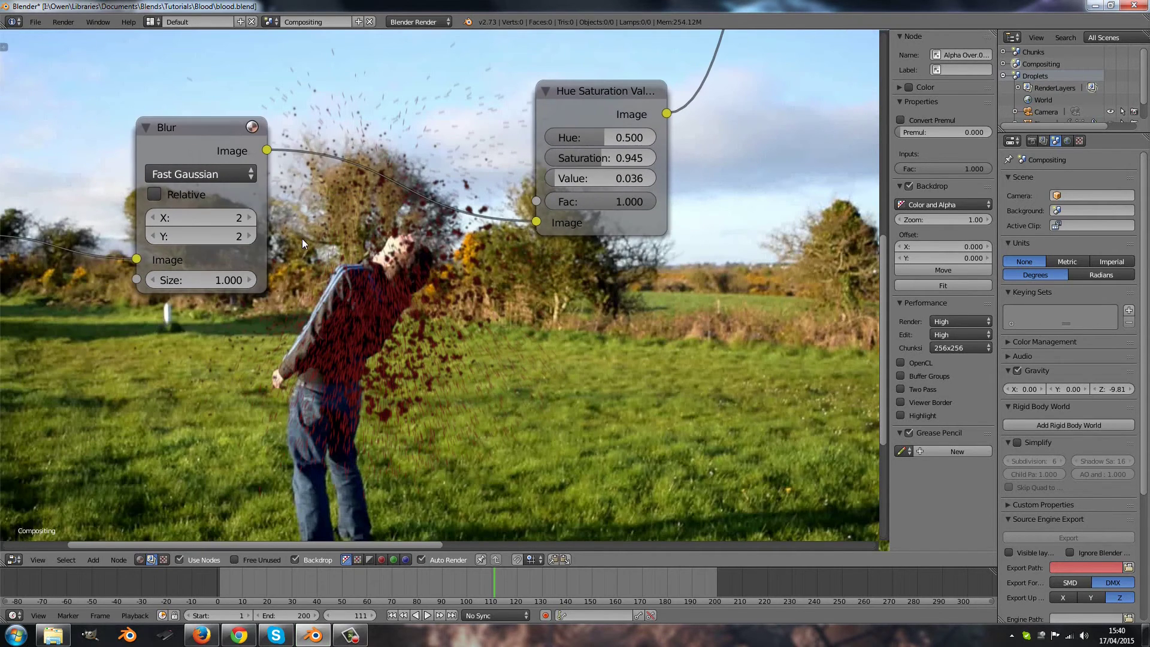
scroll(196, 326, "down", 1)
scroll(446, 225, "down", 1)
Move the chunks' Hue Saturation Value and Blur nodes right to open a gap.
left_click_drag(447, 224, 523, 202)
middle_click_drag(316, 394, 249, 491)
scroll(273, 391, "down", 2)
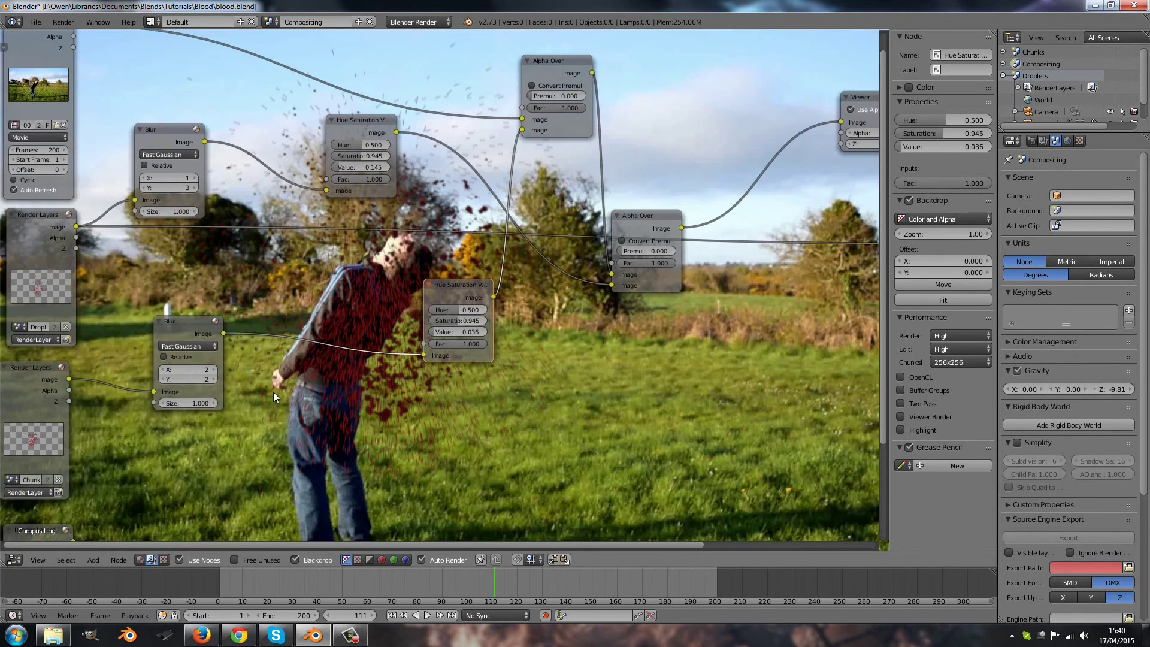
middle_click_drag(351, 350, 332, 217)
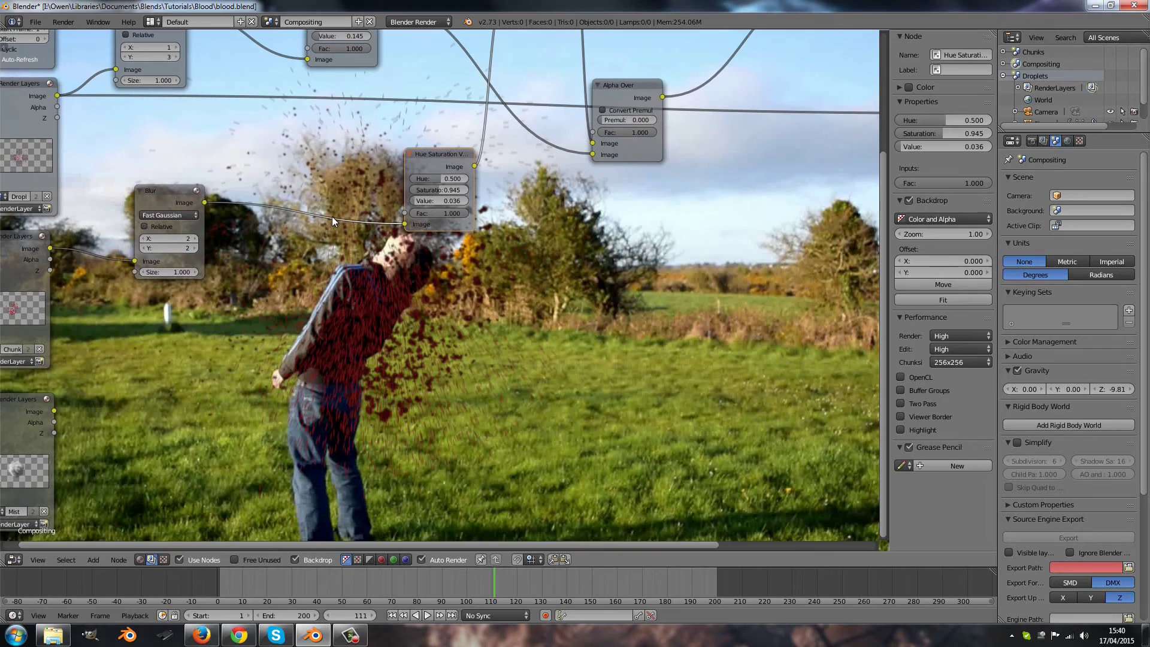
middle_click_drag(239, 374, 353, 304)
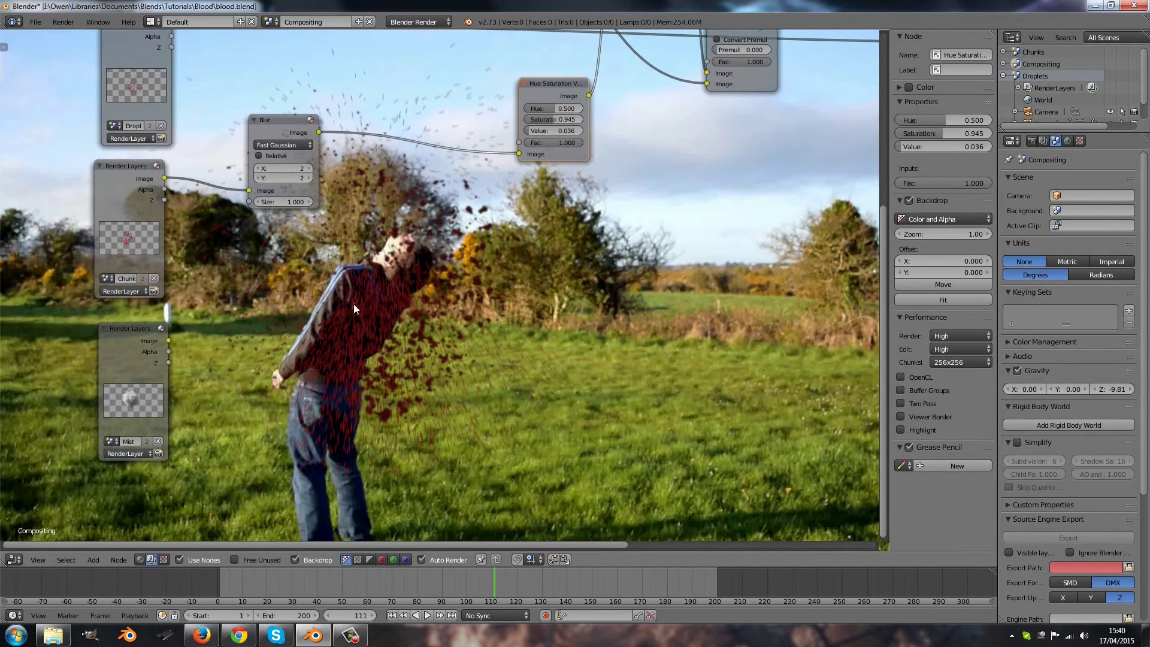
middle_click_drag(408, 225, 386, 401)
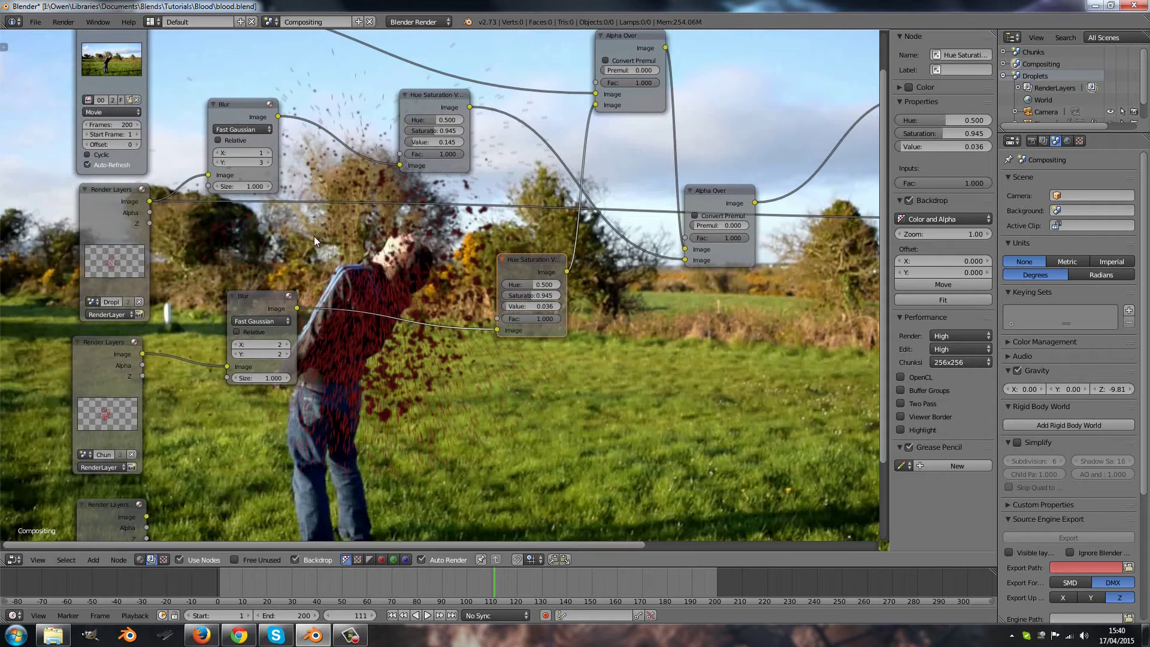
middle_click_drag(199, 348, 416, 295)
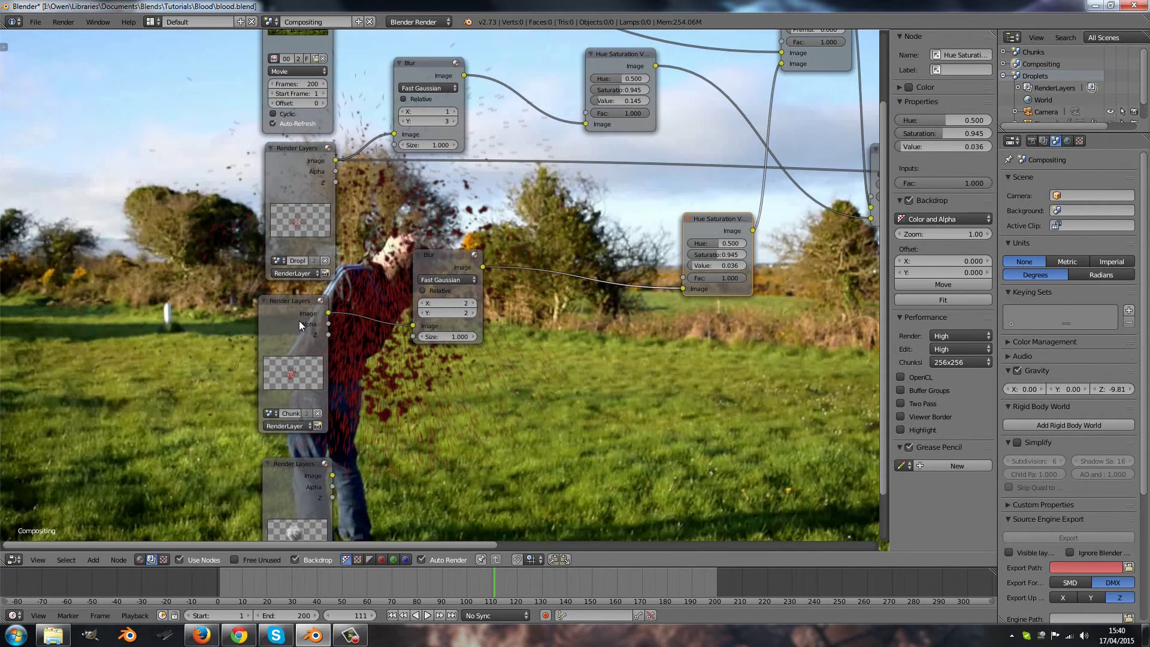
left_click(289, 316)
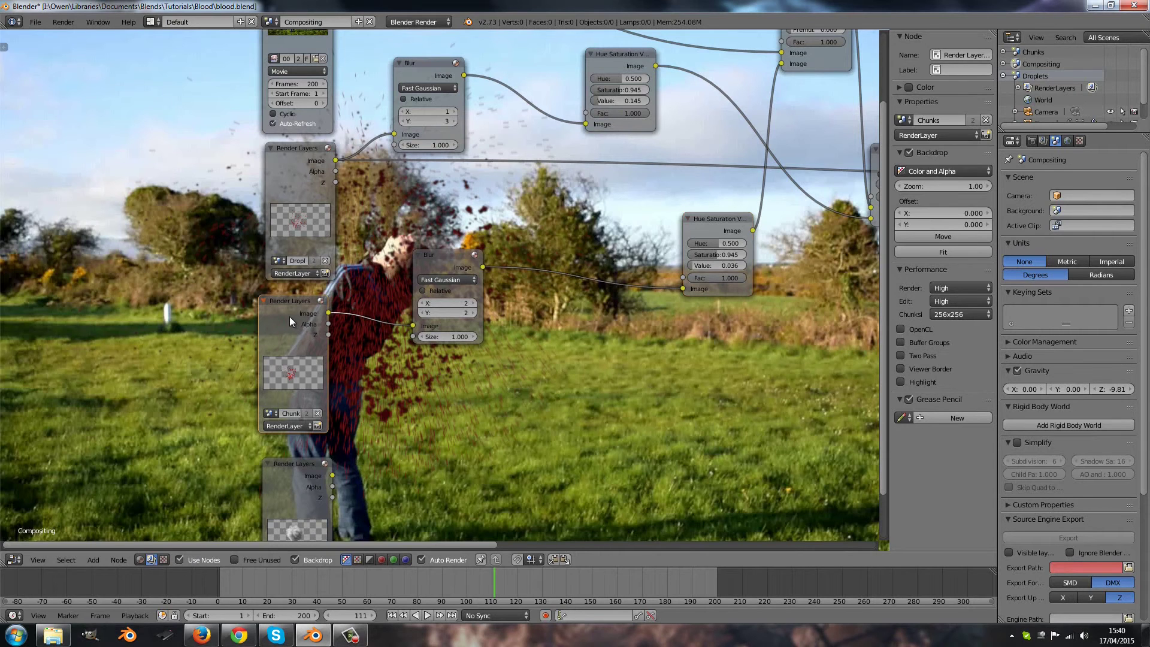
middle_click_drag(470, 339, 334, 310)
scroll(319, 274, "up", 2)
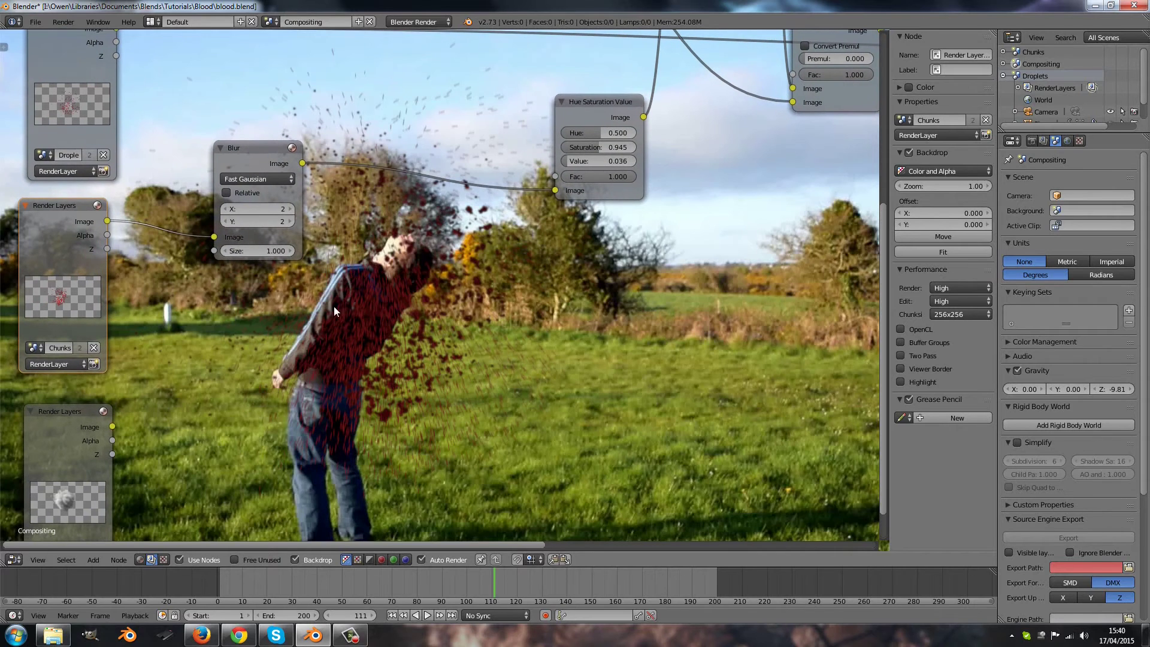
left_click(569, 109)
left_click_drag(588, 110, 629, 112)
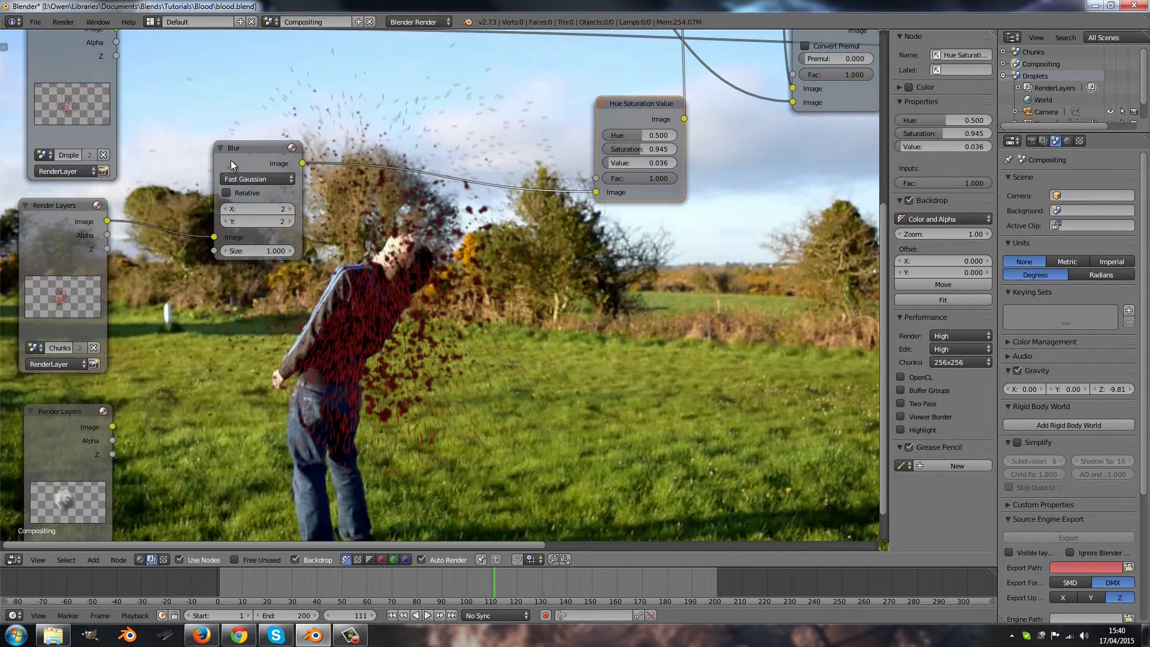
left_click_drag(232, 161, 409, 152)
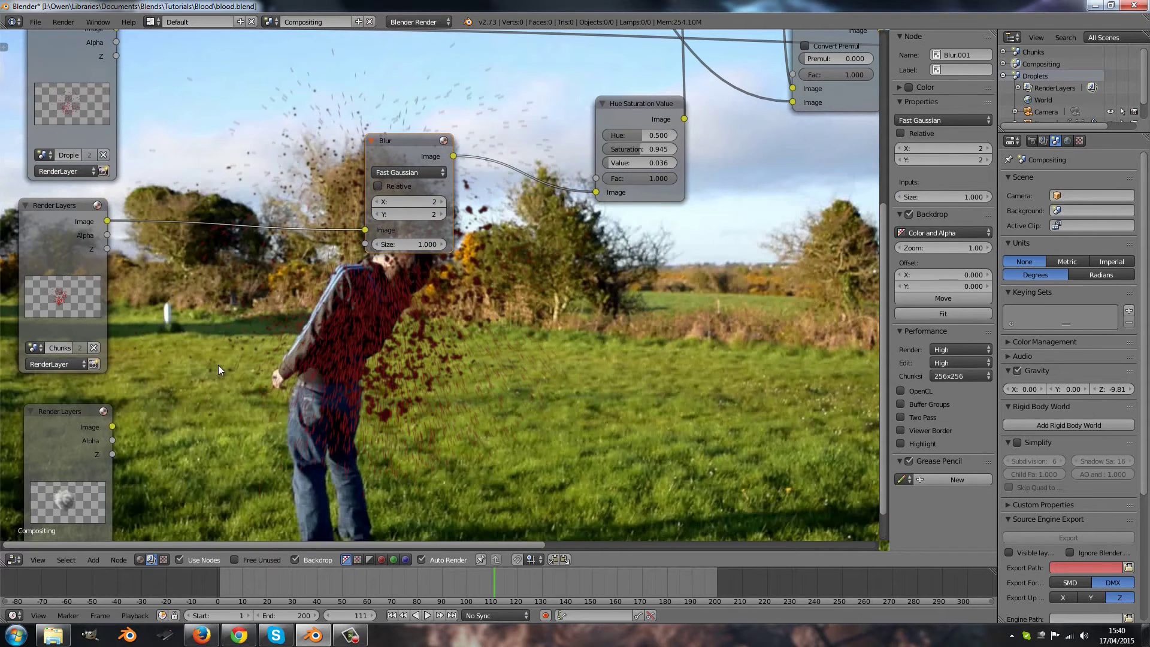
Drop a Vector Blur on the Chunks Render Layers–Blur link and connect the render's Z into it.
key("shift+a")
mouse_move(219, 368)
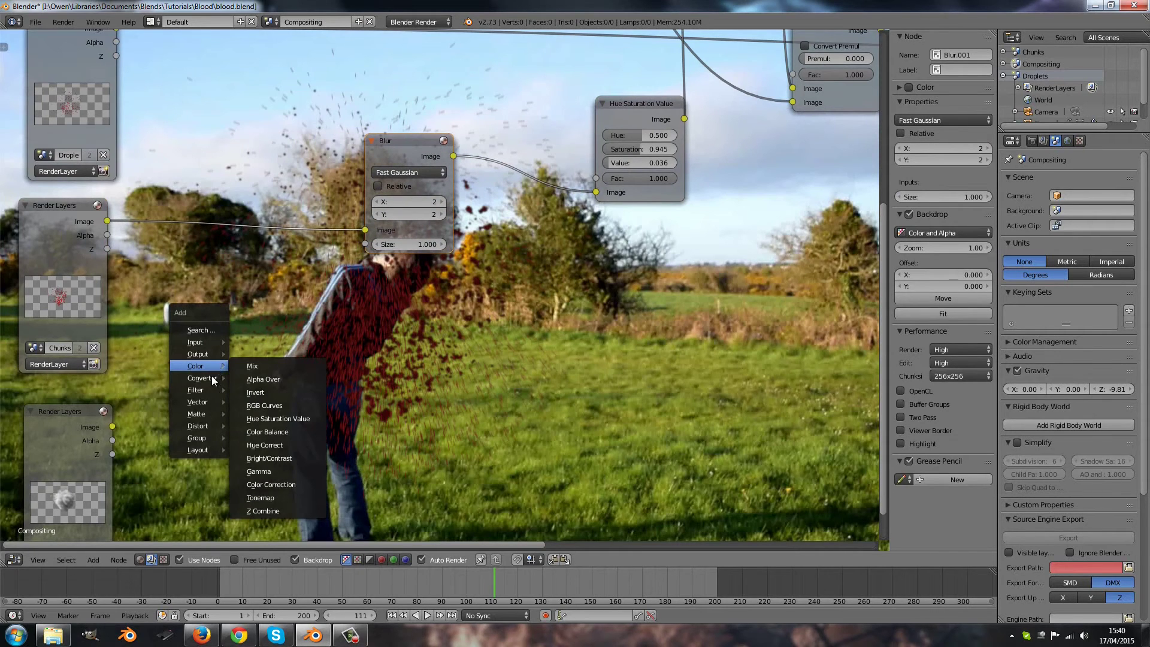
mouse_move(199, 388)
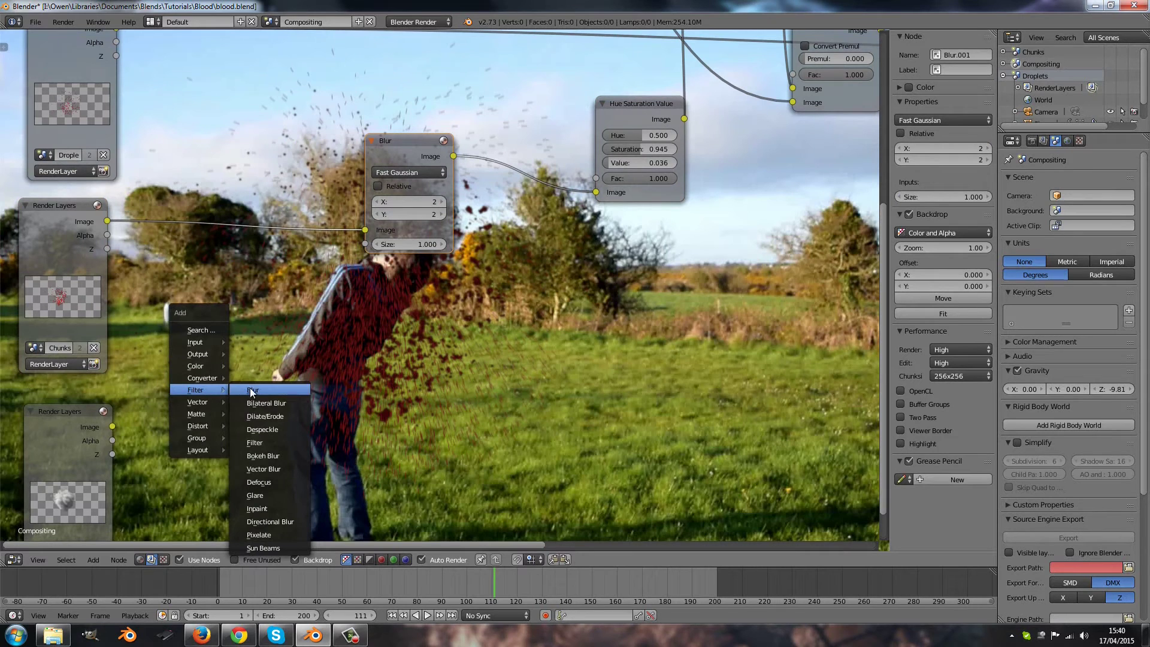
left_click(273, 467)
left_click(206, 173)
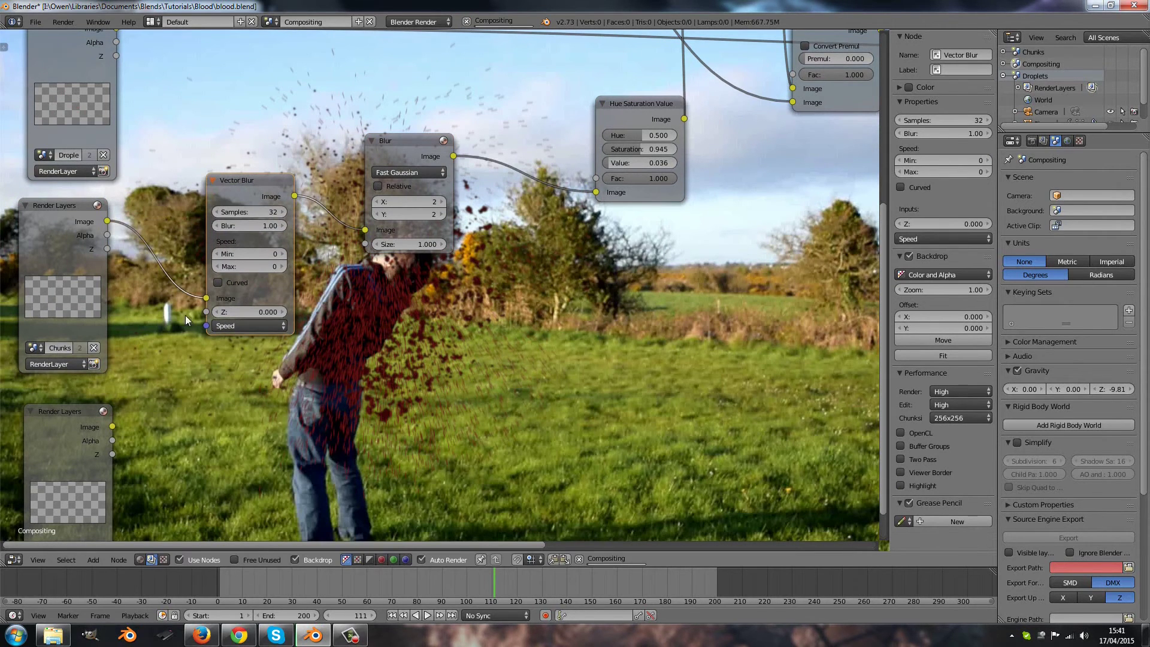
left_click_drag(234, 193, 228, 159)
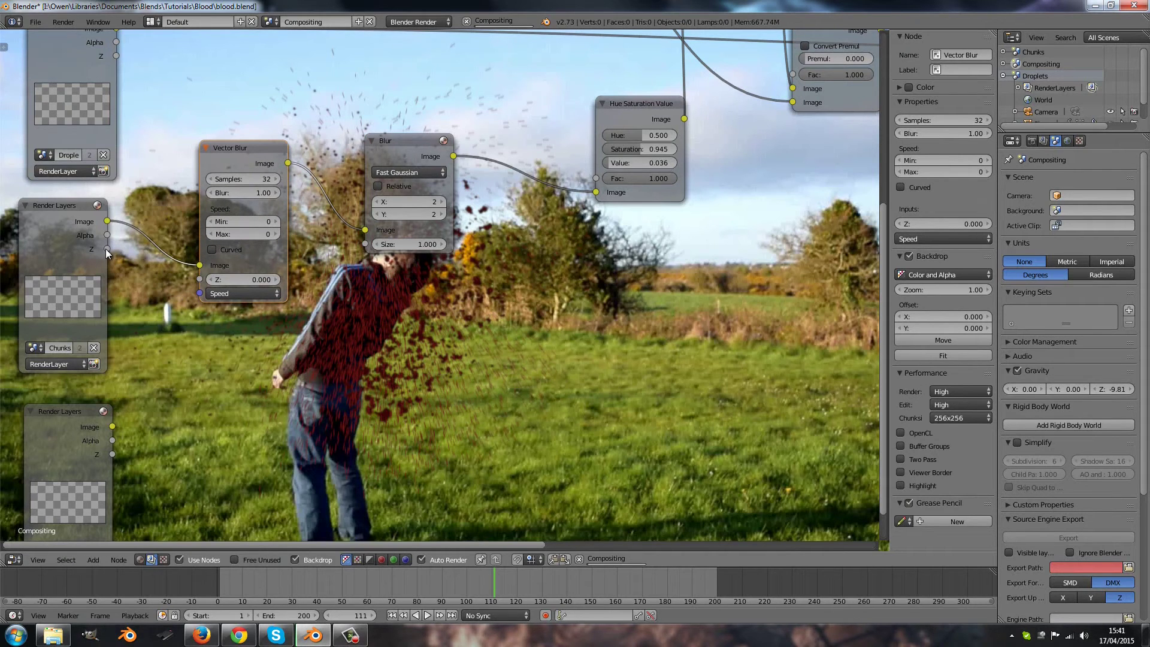
left_click_drag(105, 249, 199, 283)
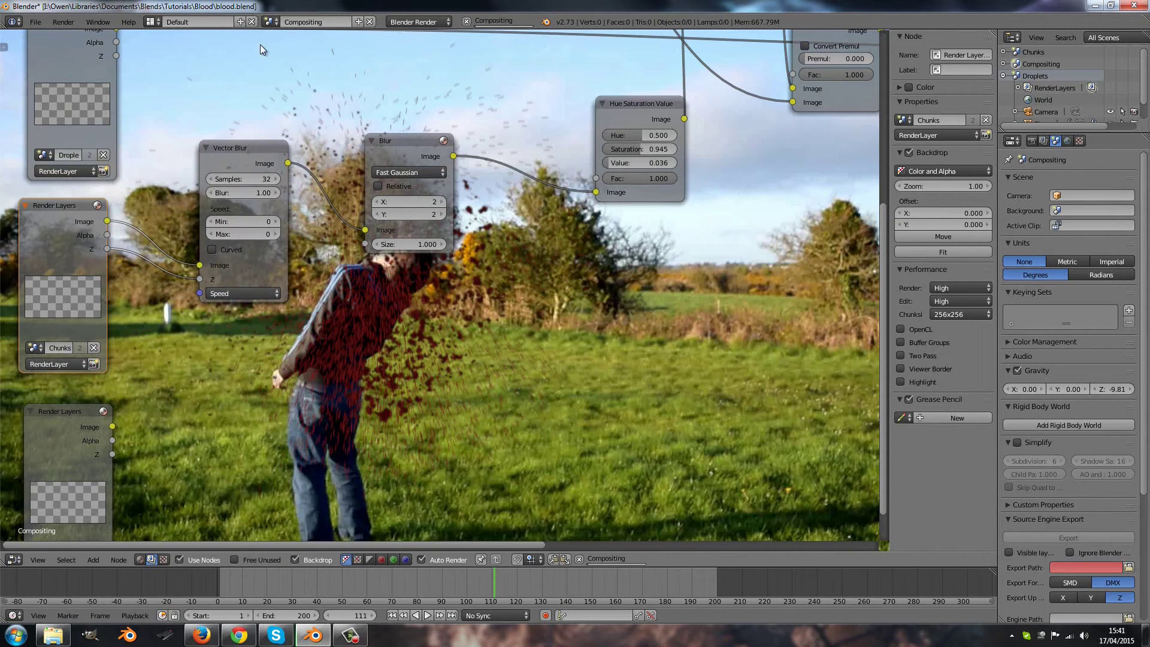
Make Chunks the active scene and show its Render properties.
left_click(267, 20)
left_click(300, 48)
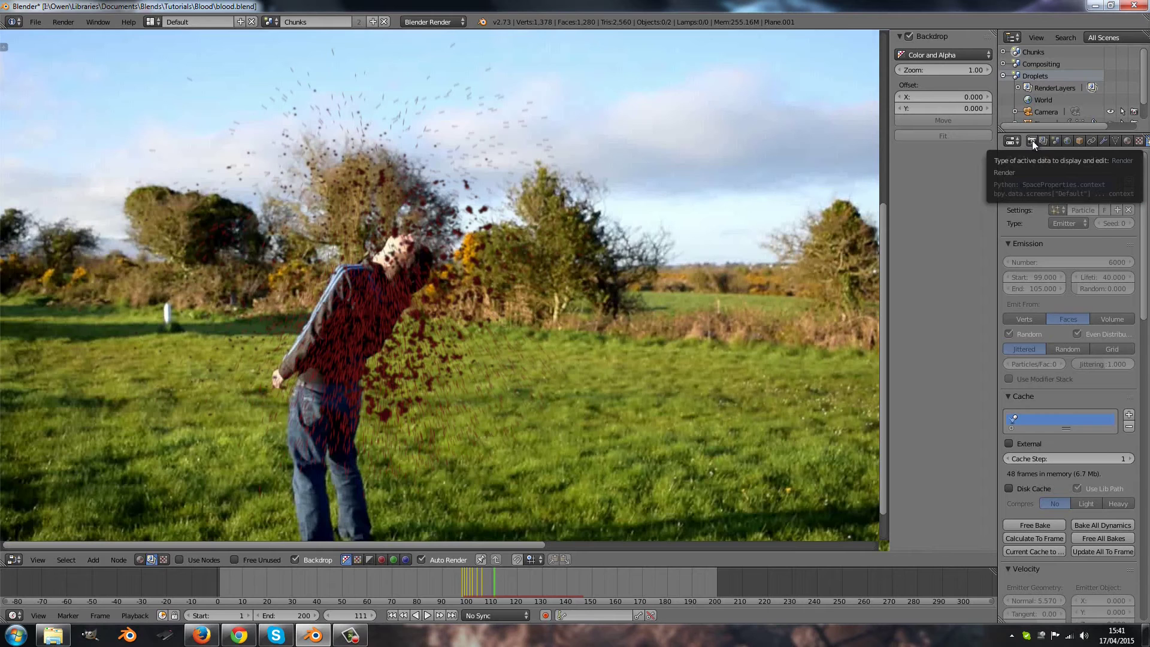
left_click(1033, 140)
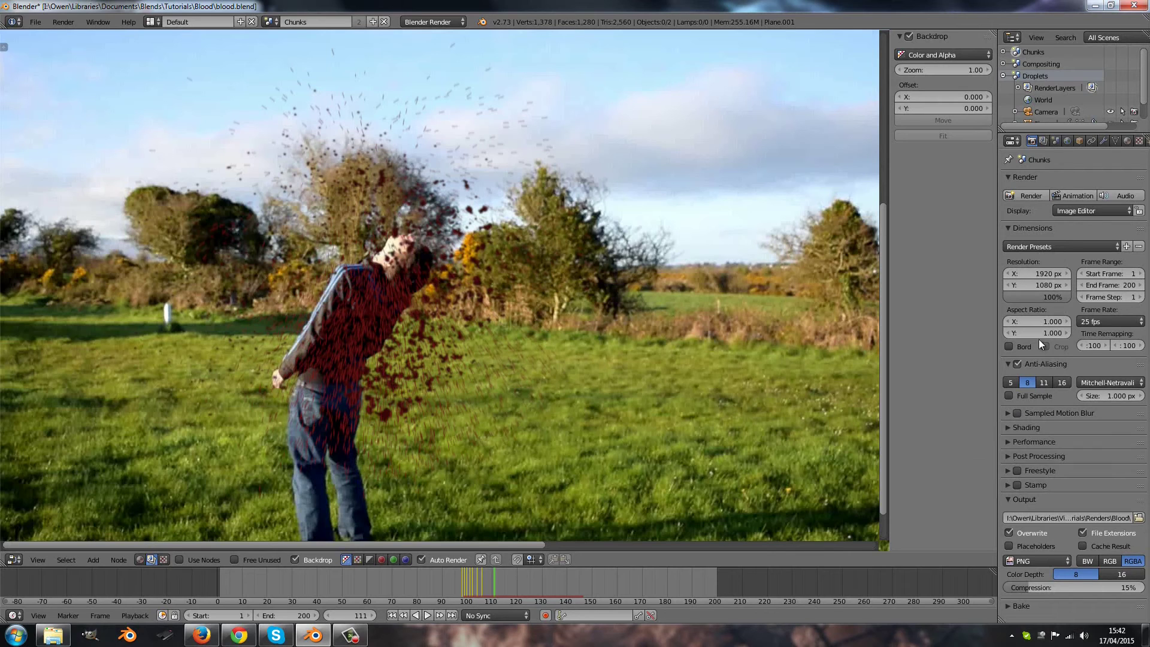
Enable the Speed pass in the Chunks render layer's passes and return to the Compositing scene.
left_click(1044, 140)
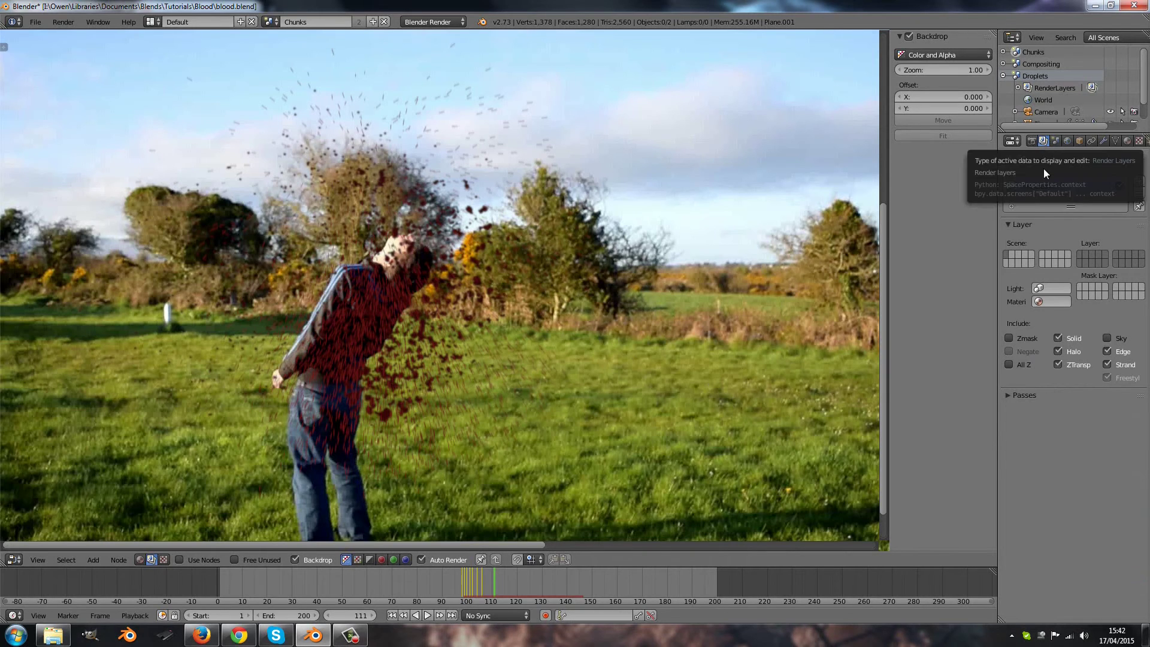
left_click(1008, 396)
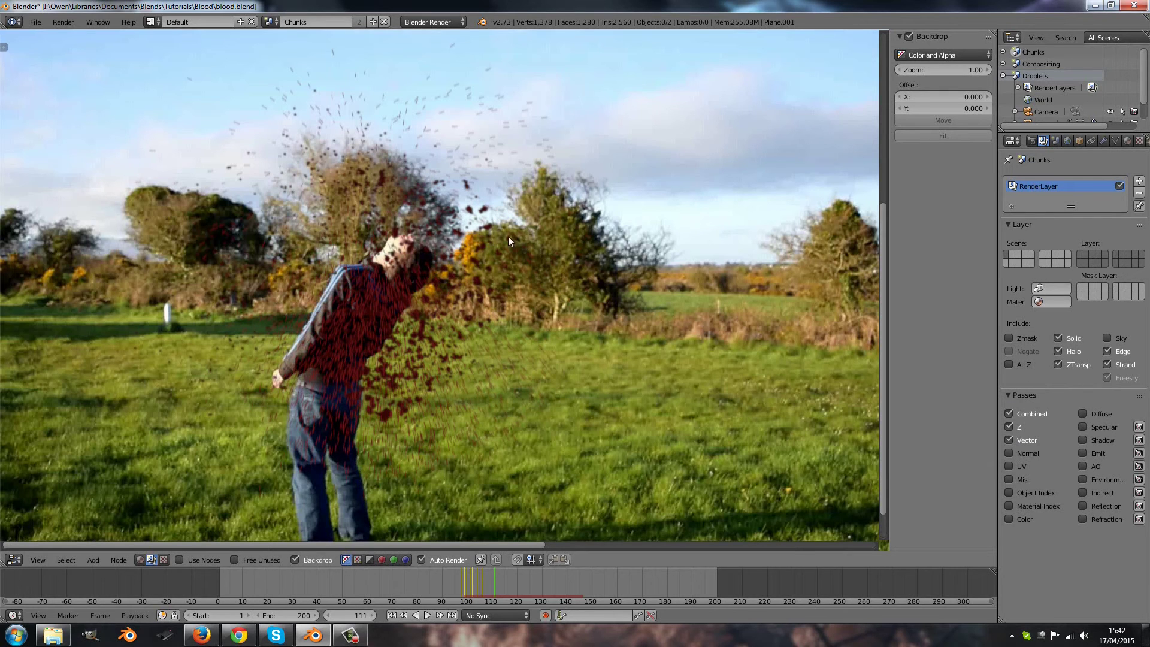
left_click(268, 22)
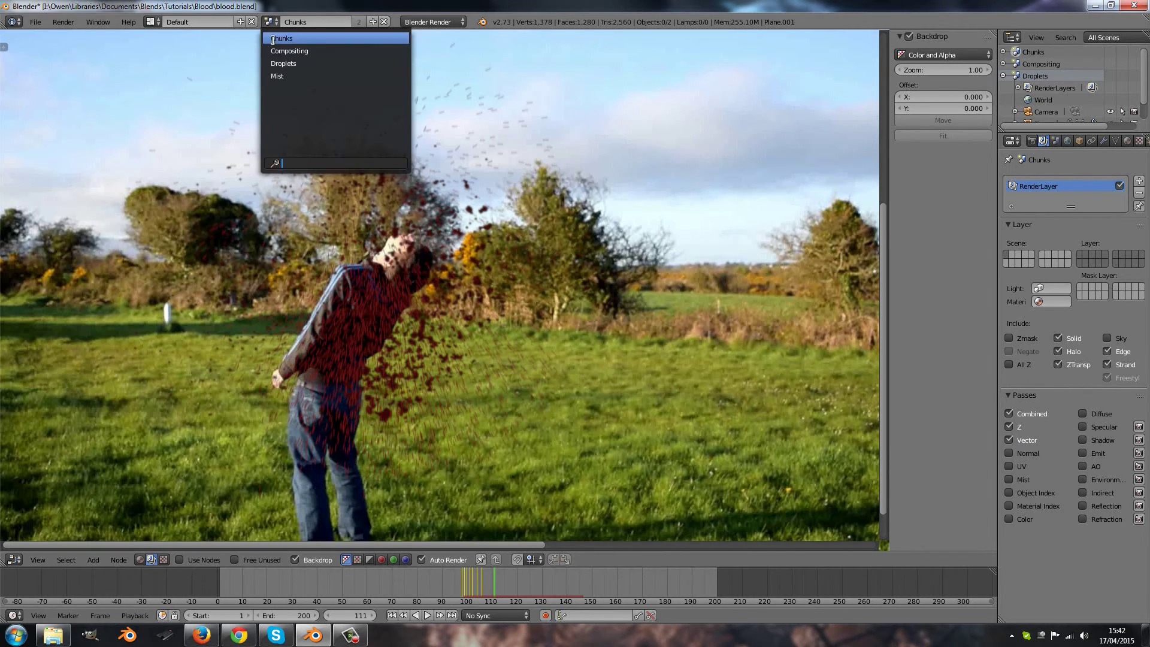
left_click(292, 51)
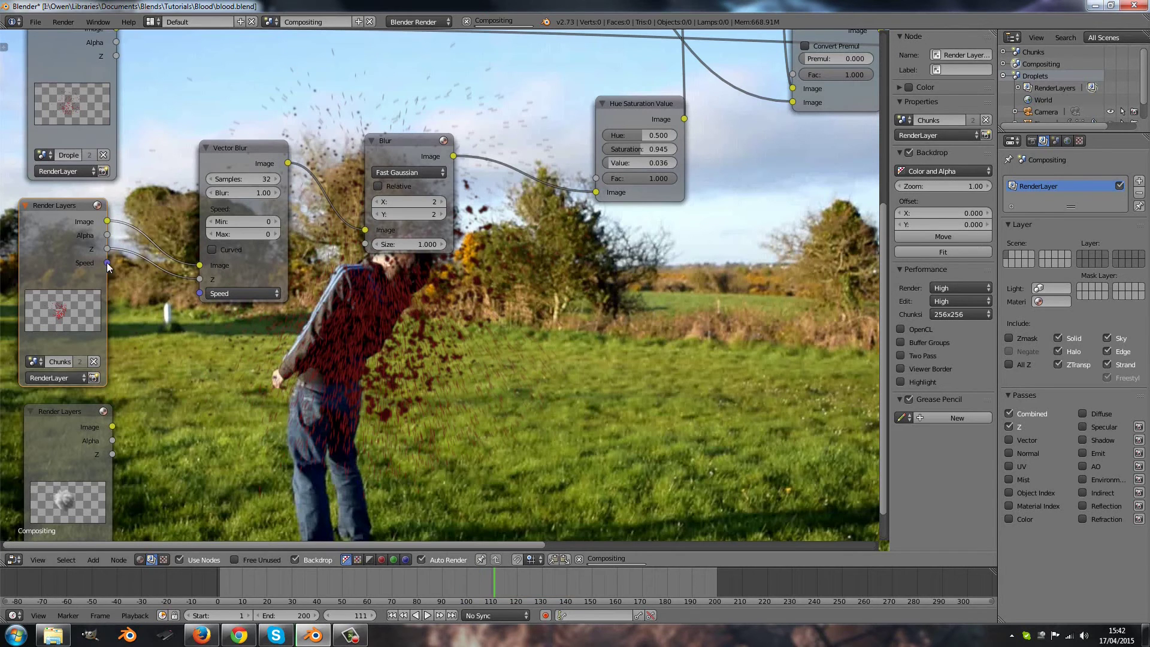
Link the Chunks Render Layers Speed output to Vector Blur's Speed input, then test-render and cancel.
left_click_drag(107, 264, 198, 293)
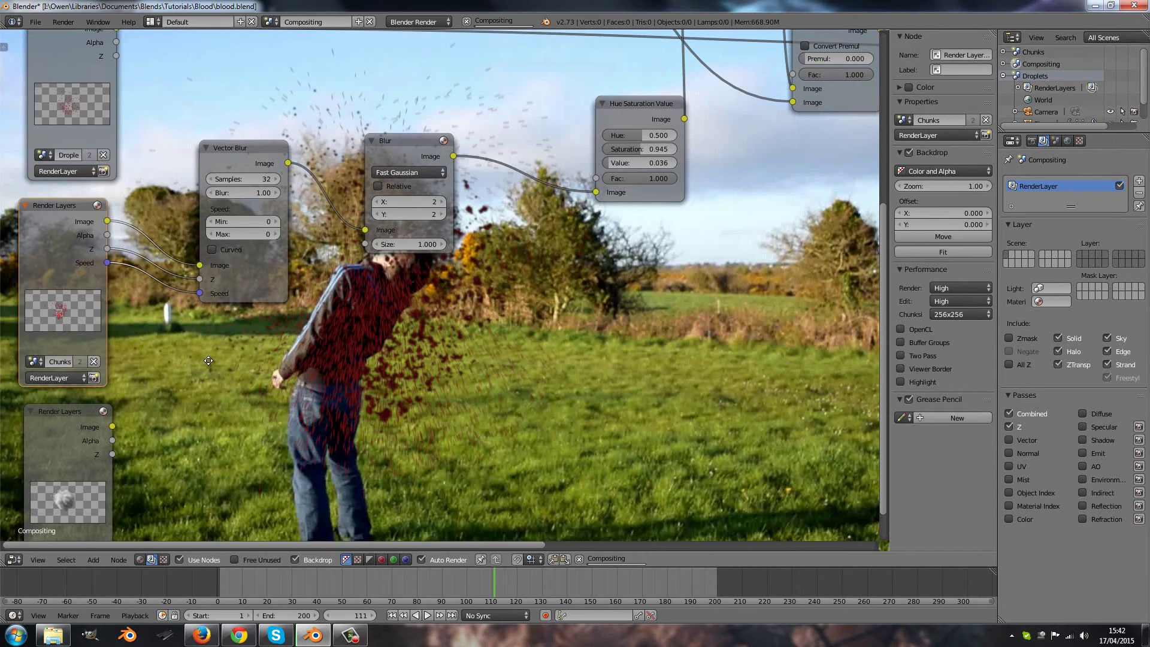
middle_click_drag(208, 361, 264, 357)
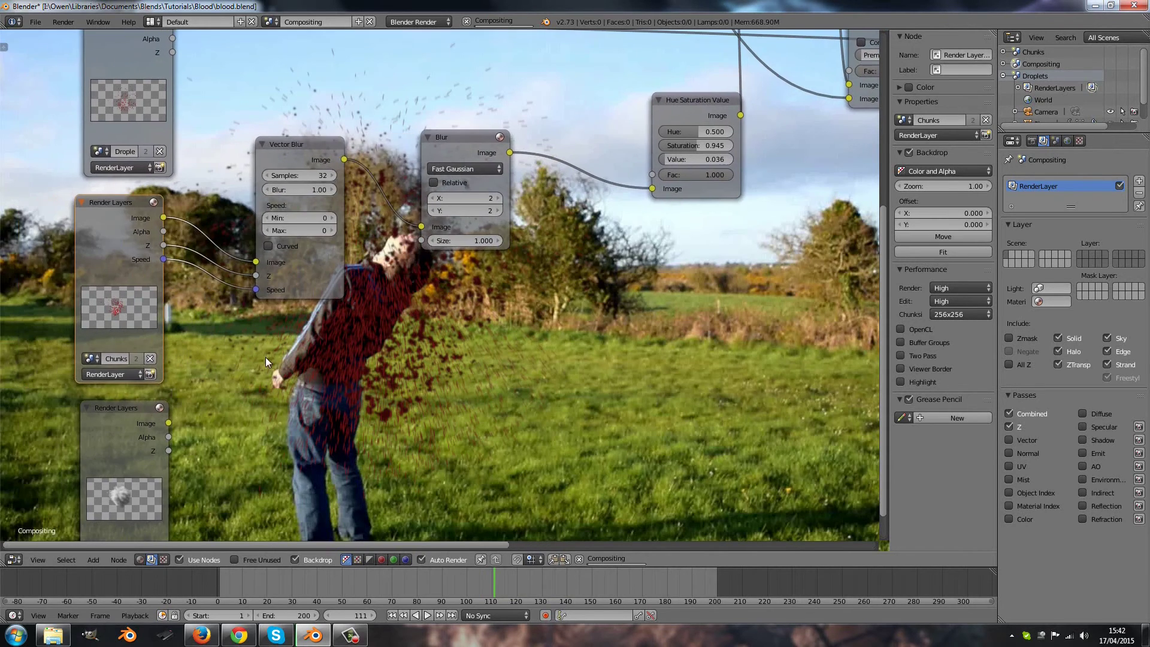
left_click(150, 375)
key("Escape")
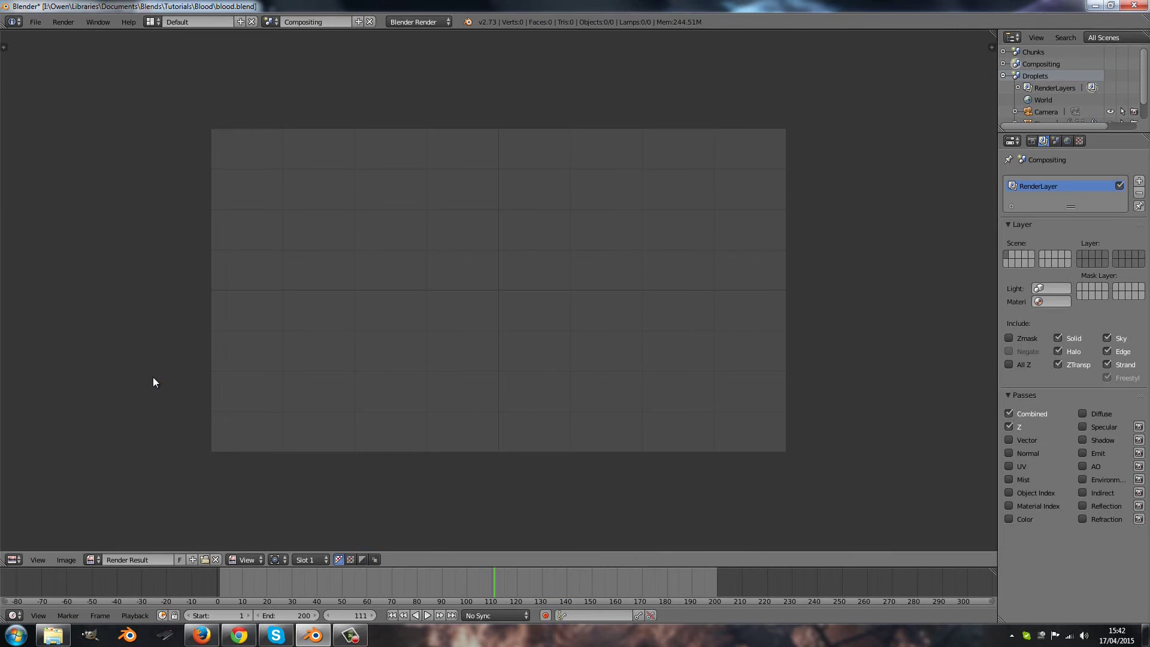
key("Escape")
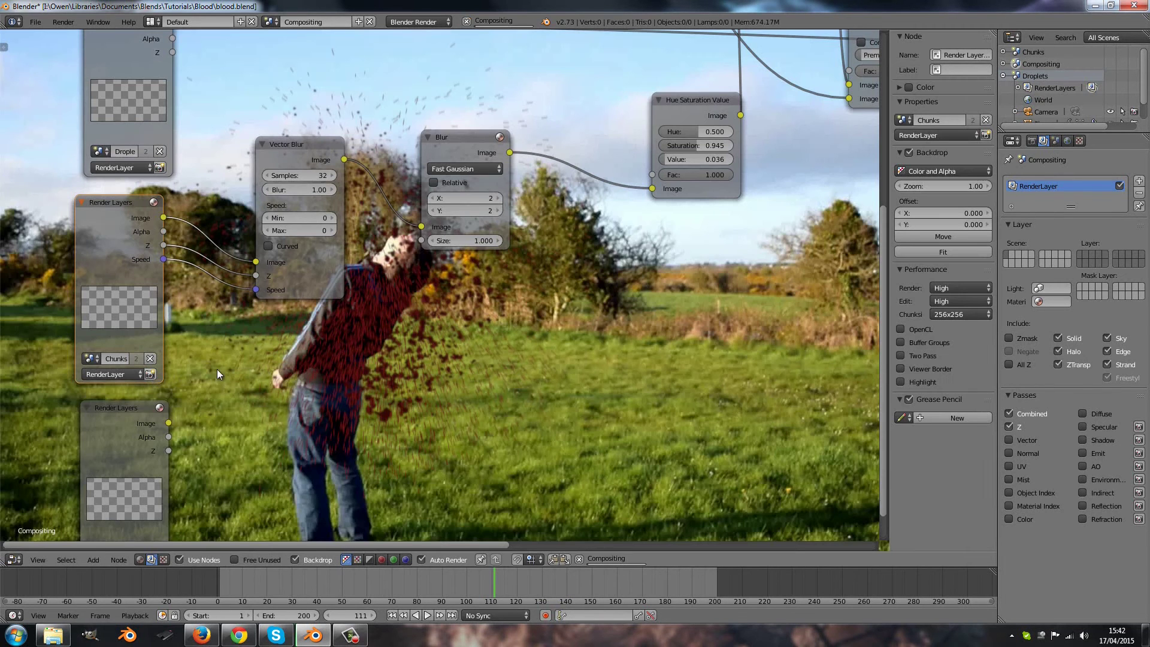
middle_click_drag(393, 392, 357, 323)
Set the Vector Blur's Blur factor to 0.5.
middle_click_drag(325, 254, 340, 302)
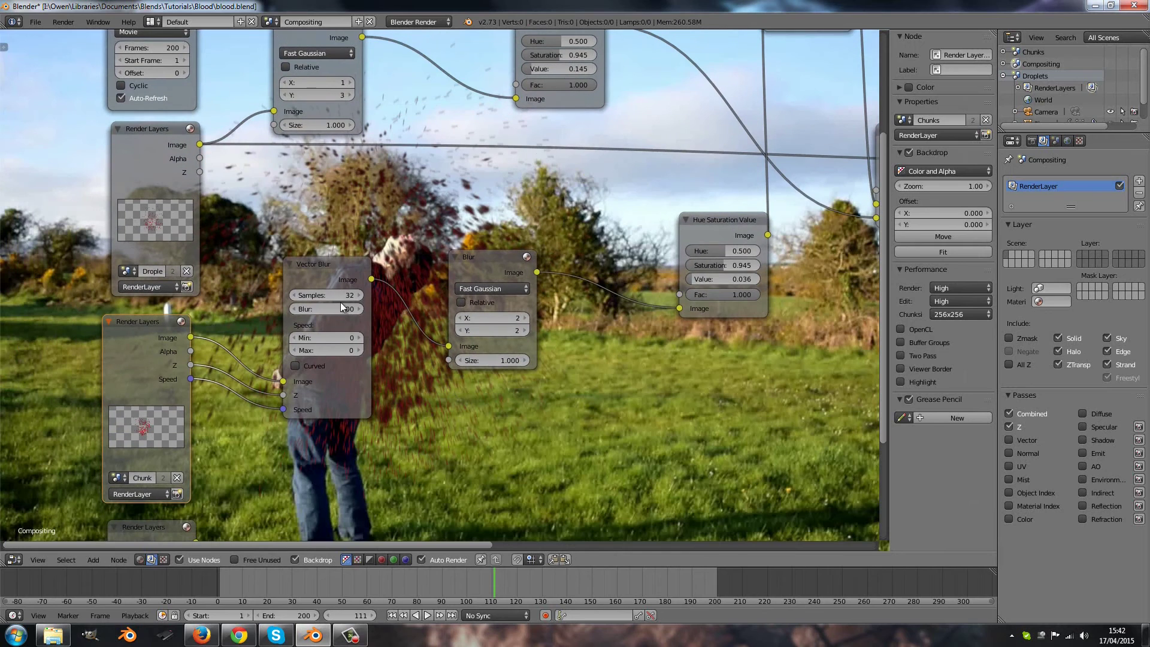
left_click(340, 305)
type("1.00.5")
key("Return")
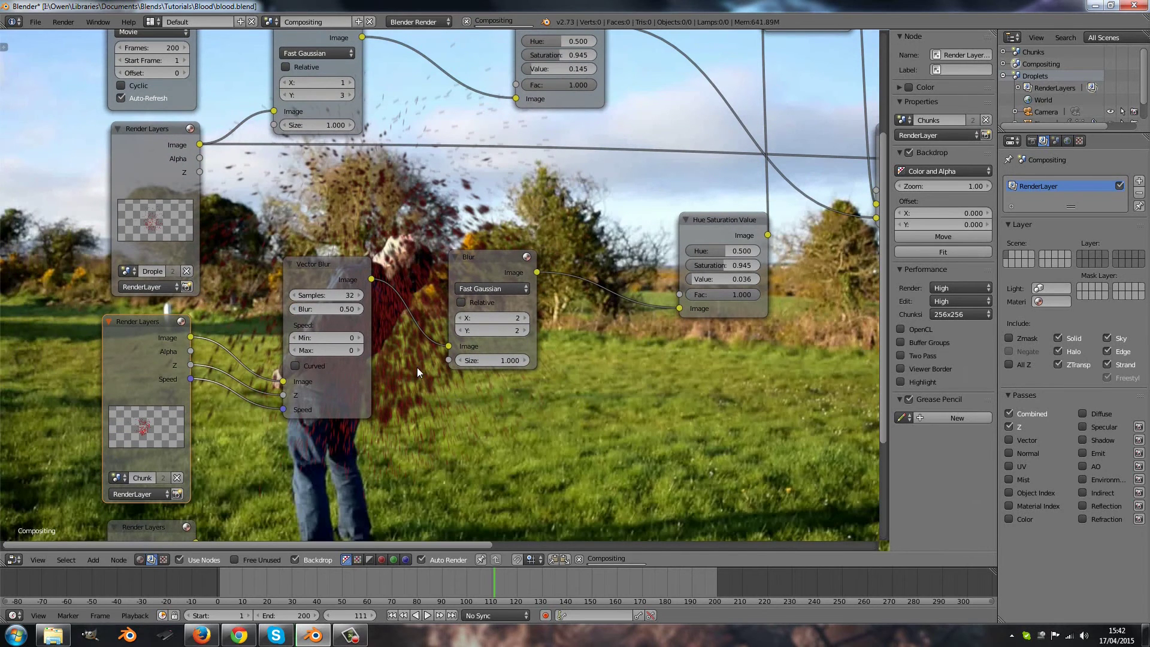
Adjust the Vector Blur Samples value until it settles at 60.
middle_click_drag(417, 368, 448, 407)
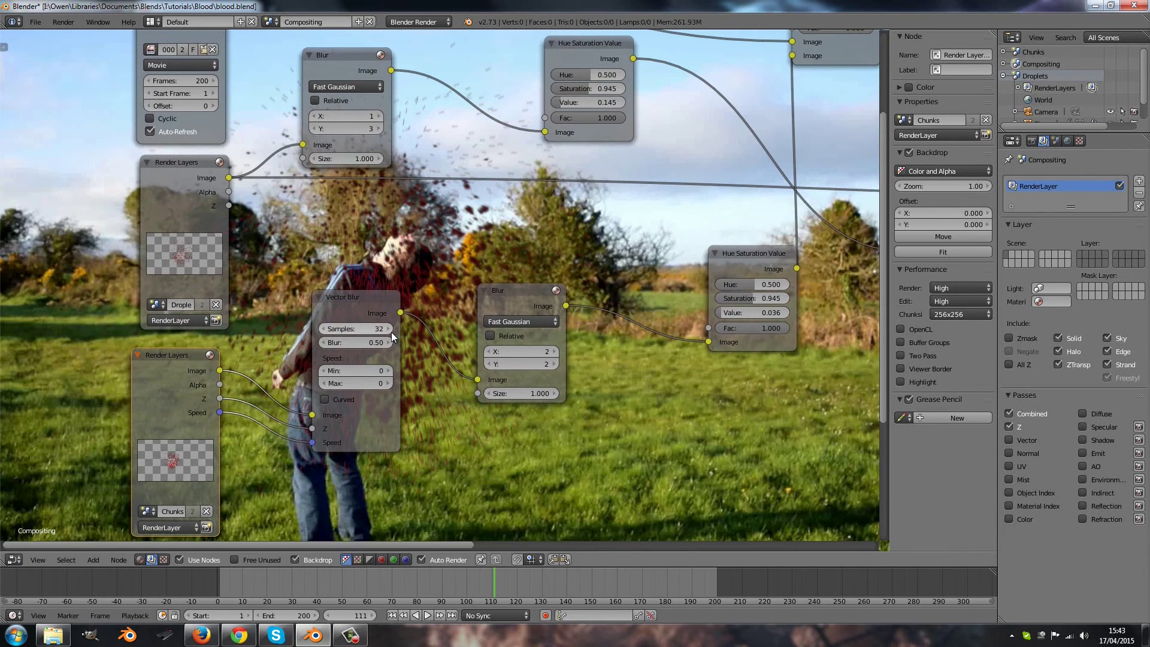
left_click_drag(387, 329, 466, 312)
left_click_drag(345, 325, 340, 329)
left_click(324, 330)
left_click(323, 329)
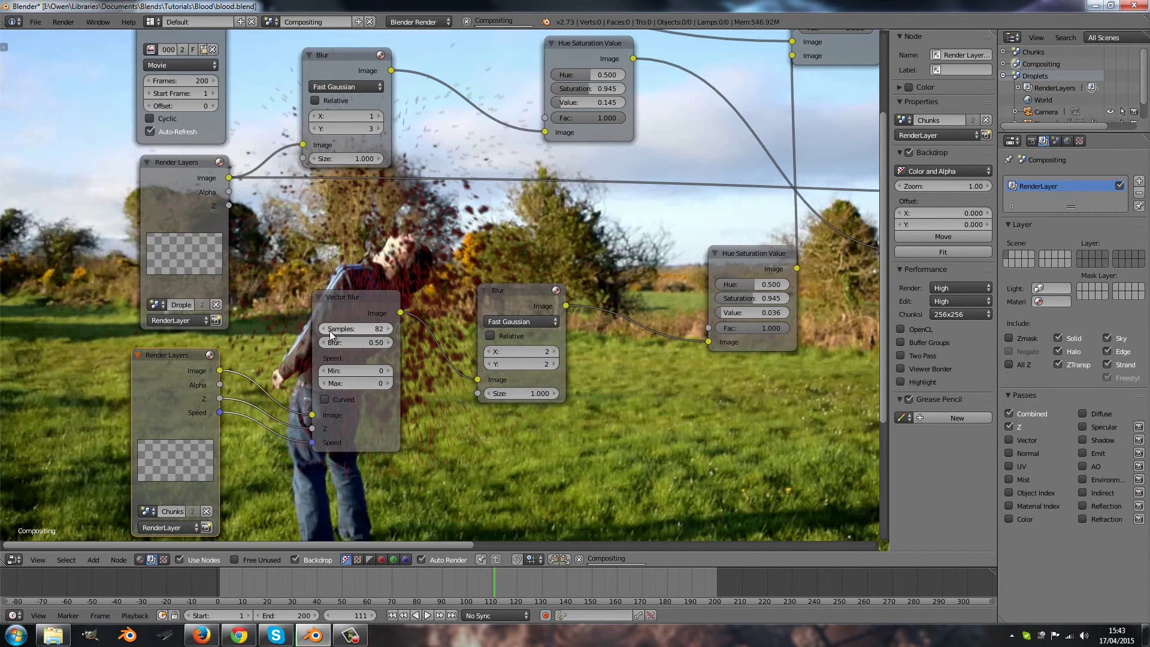
left_click_drag(334, 328, 331, 326)
left_click_drag(326, 324, 329, 323)
middle_click_drag(421, 406, 293, 401)
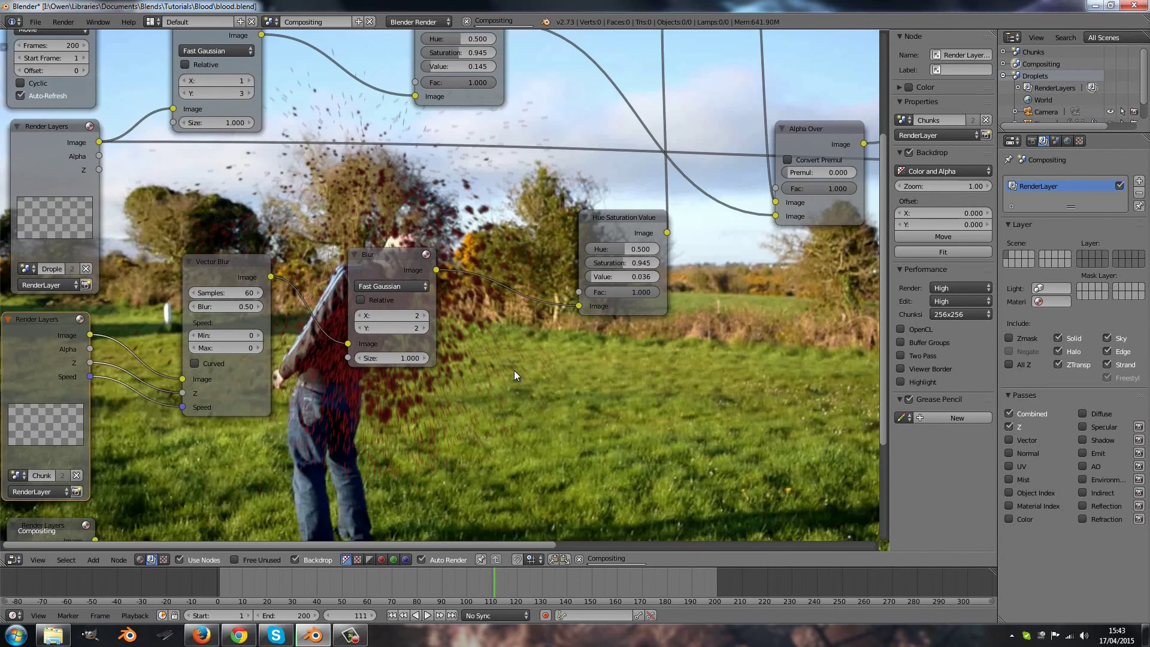
middle_click_drag(514, 370, 423, 369)
middle_click_drag(496, 405, 424, 405)
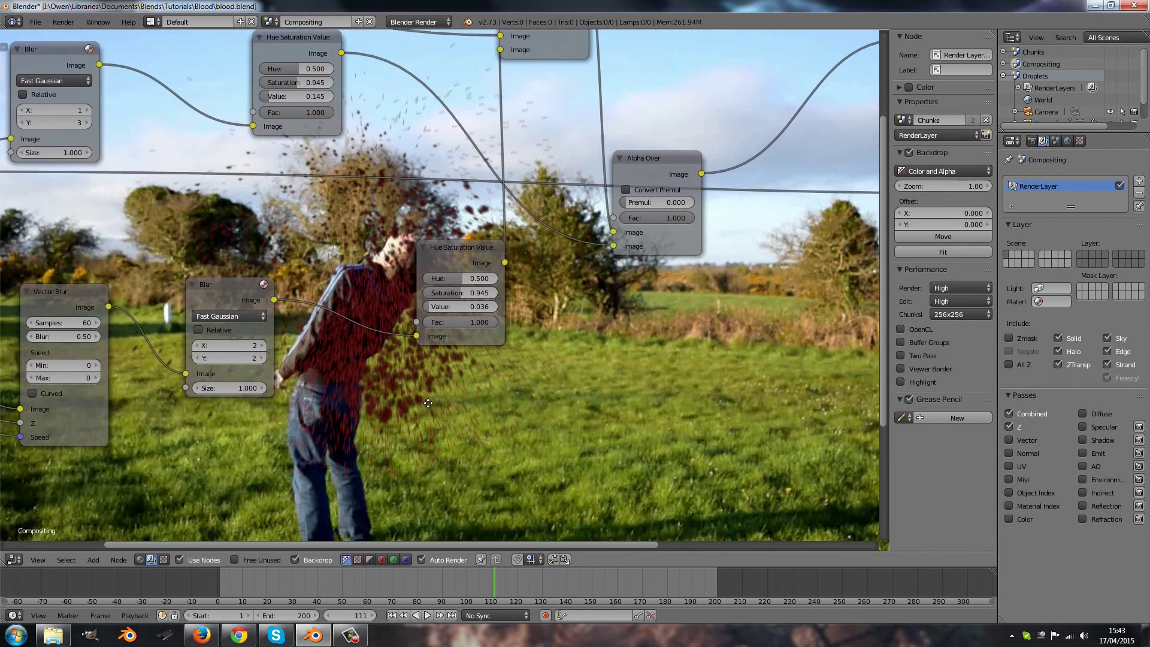
middle_click_drag(594, 366, 531, 439)
Raise the Hue Saturation Value node's Value to 0.014.
middle_click_drag(520, 368, 636, 345)
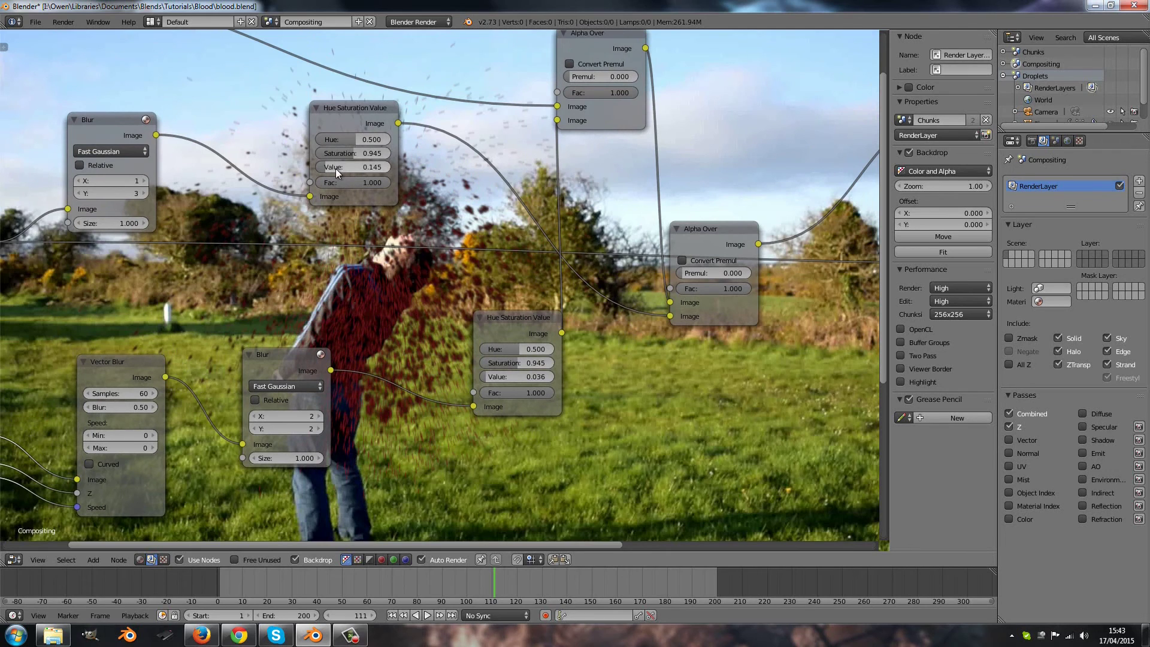
left_click_drag(335, 168, 328, 168)
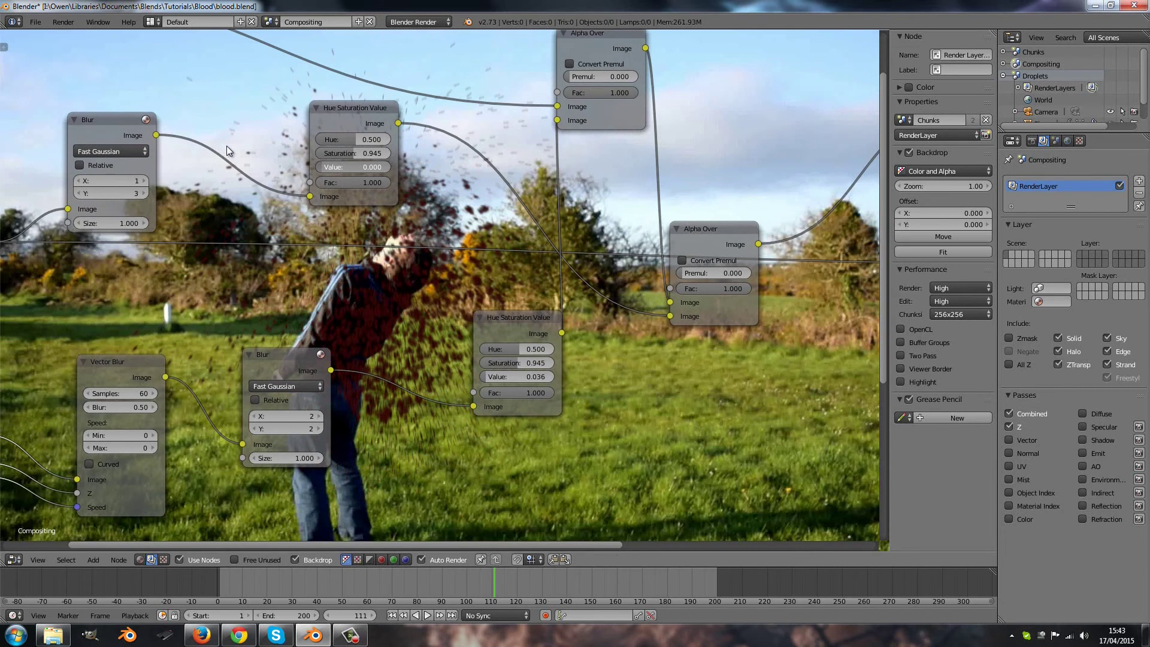
left_click_drag(226, 145, 243, 145)
Push the Viewer and Composite nodes further right and bring the Mist Render Layers node toward the middle.
scroll(346, 325, "down", 2)
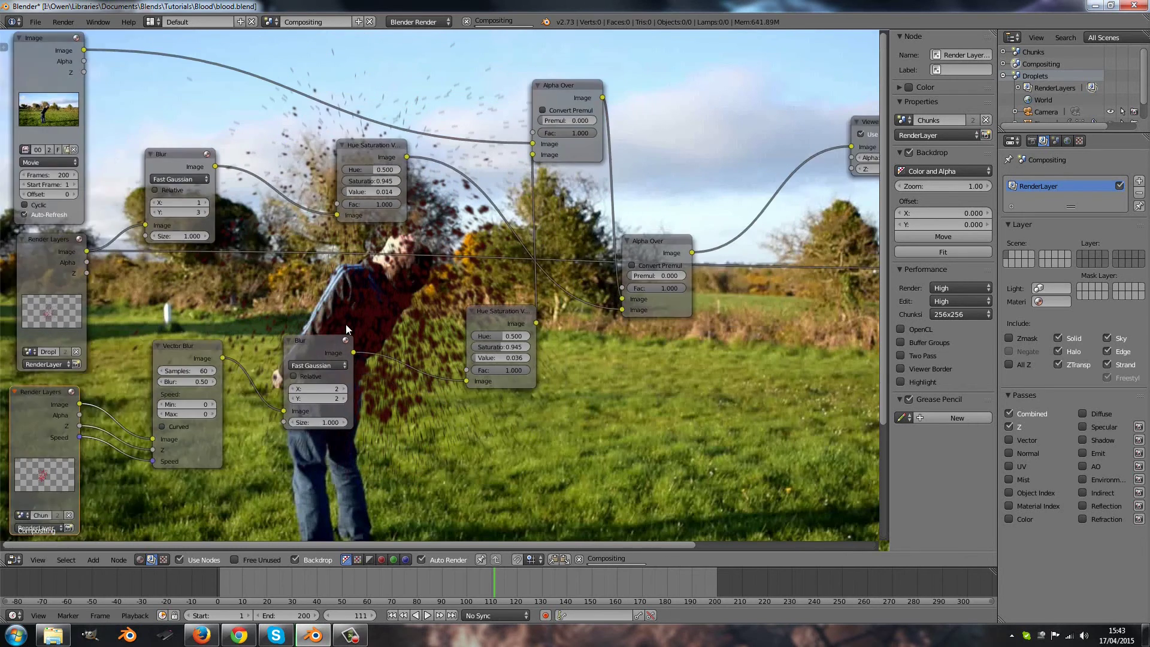
scroll(481, 415, "down", 3)
middle_click_drag(525, 395, 401, 388)
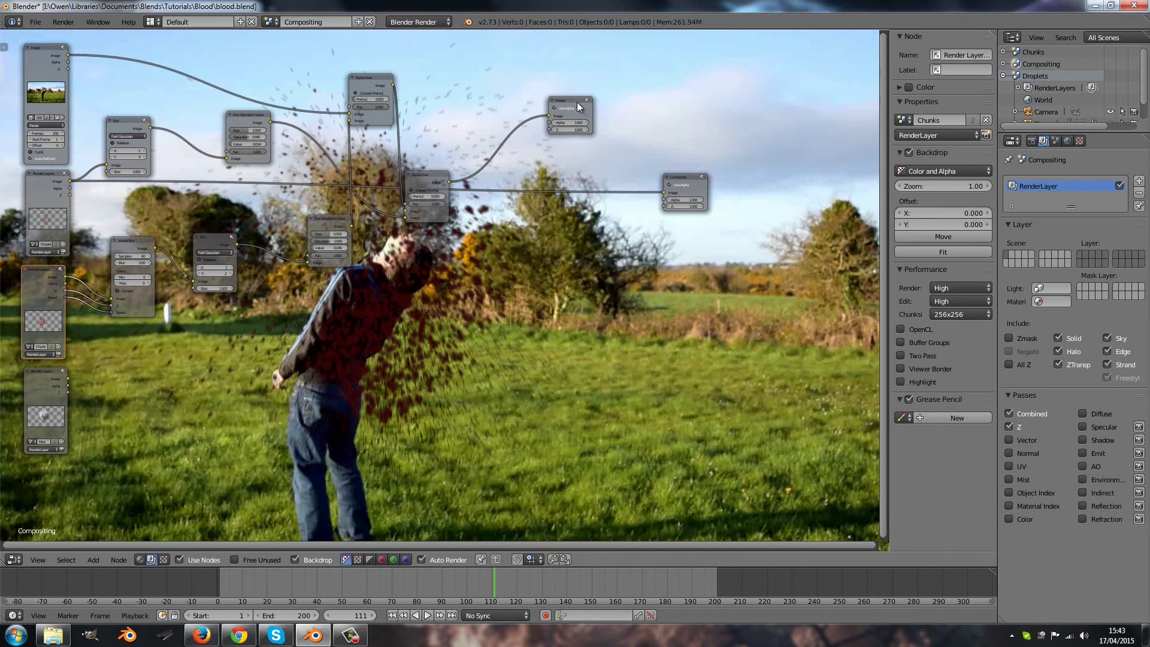
left_click_drag(577, 102, 745, 88)
left_click_drag(688, 176, 784, 213)
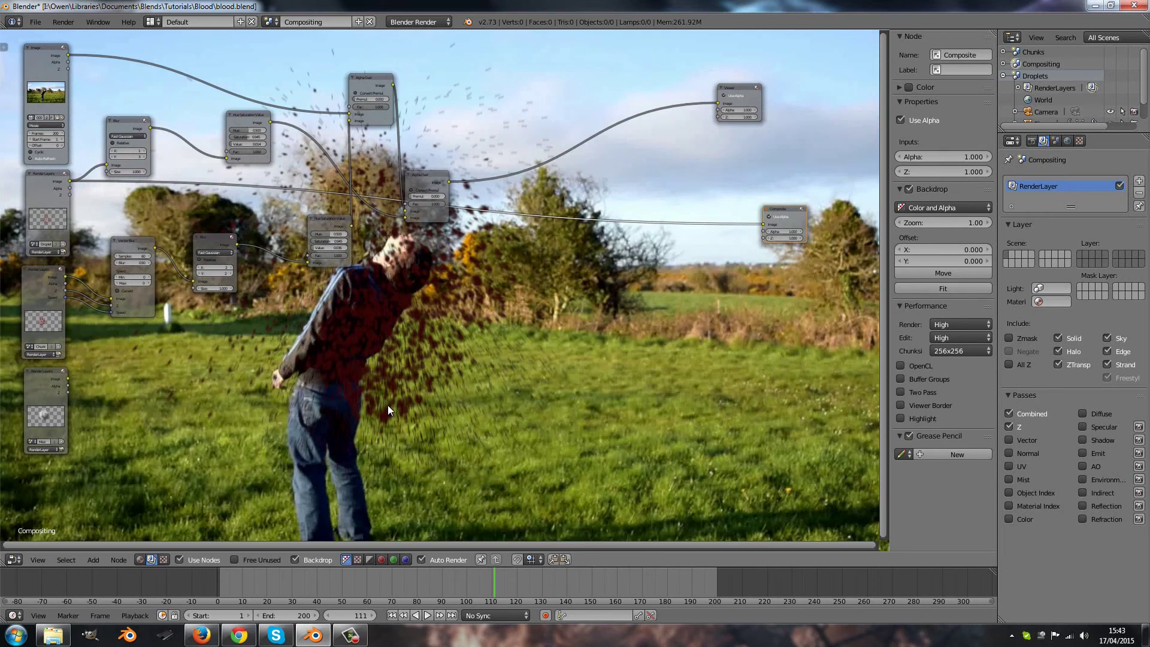
left_click_drag(51, 386, 421, 313)
Shift the Viewer node right and duplicate the Alpha Over node onto the outgoing link.
left_click(748, 97)
left_click_drag(759, 90, 810, 106)
middle_click_drag(550, 291, 502, 320)
scroll(502, 321, "up", 4)
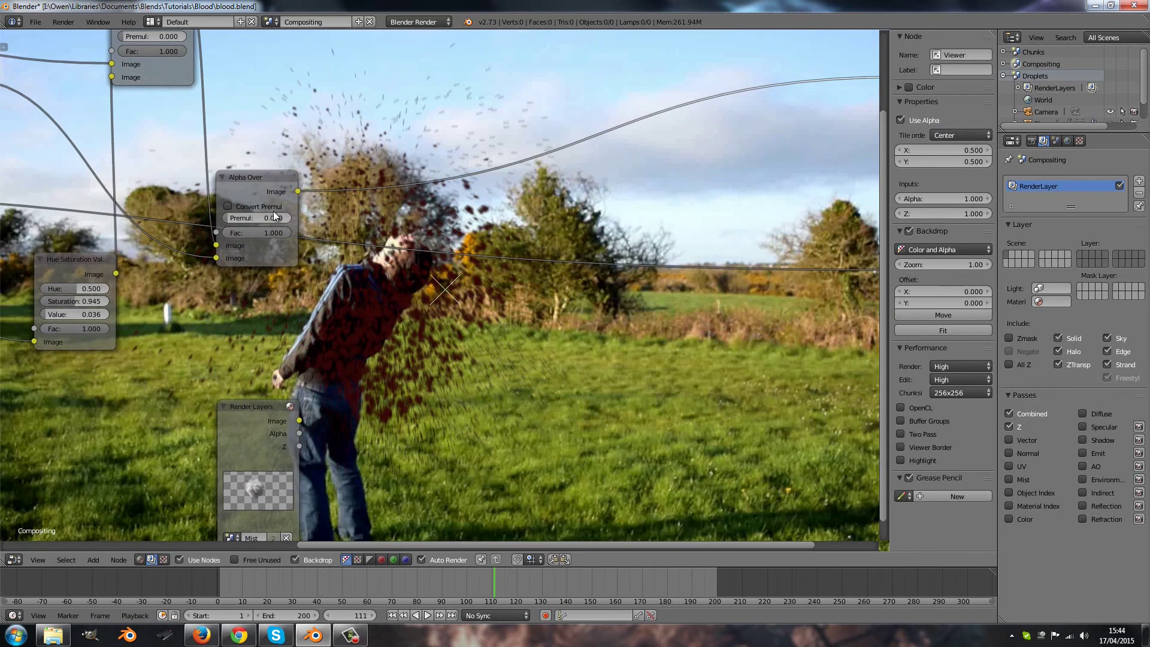
left_click(241, 191)
key("shift+d")
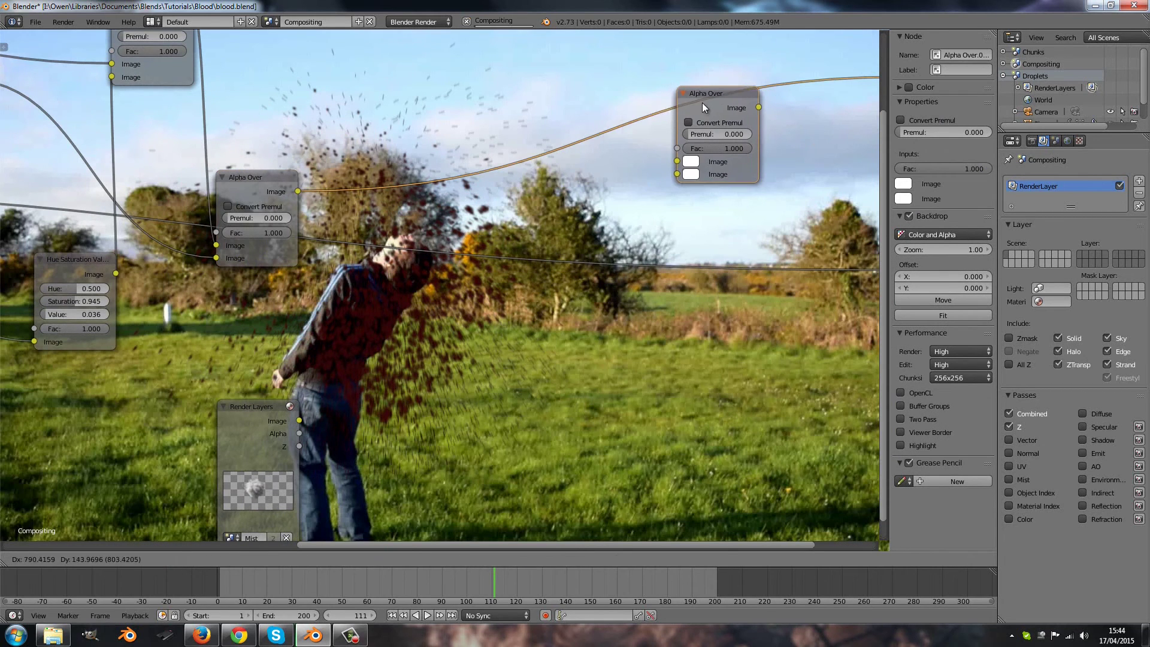
left_click(702, 102)
Wire the Mist render Image into the new Alpha Over and enable its Convert Premul.
left_click_drag(300, 420, 675, 174)
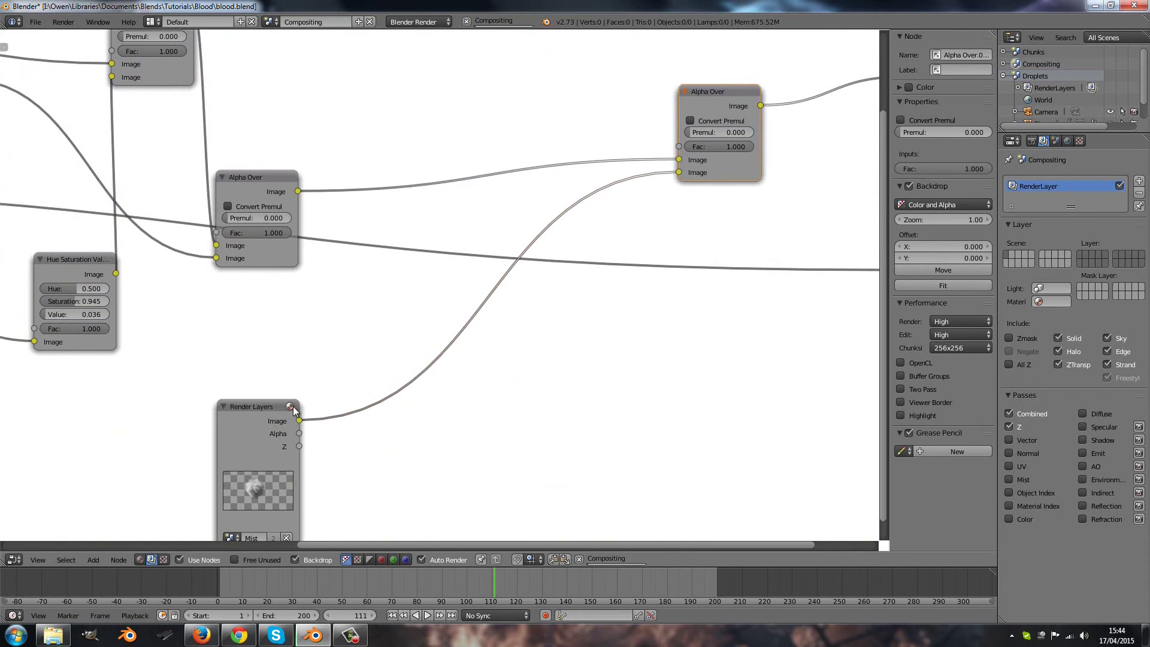
left_click_drag(254, 419, 193, 400)
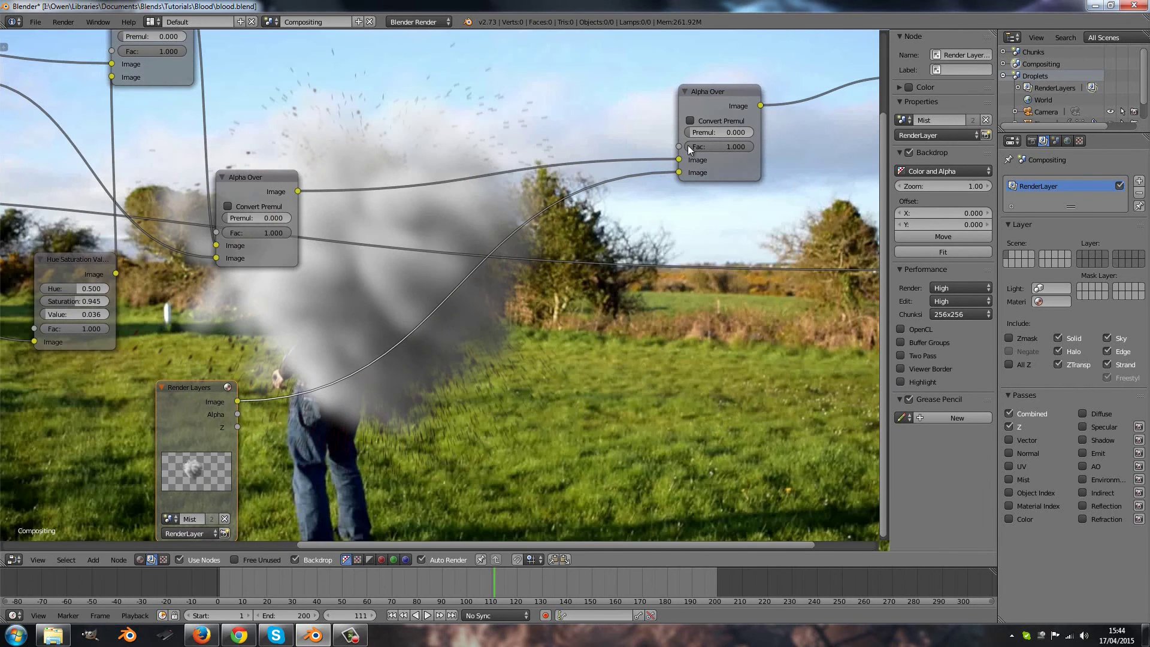
left_click(691, 121)
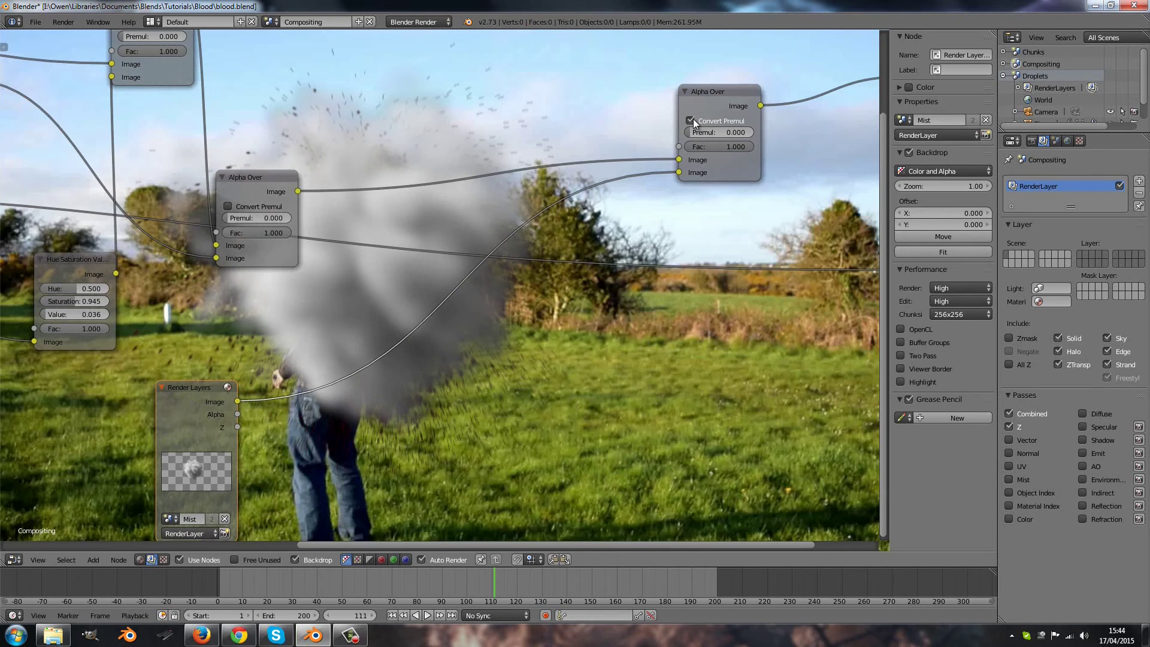
left_click(691, 121)
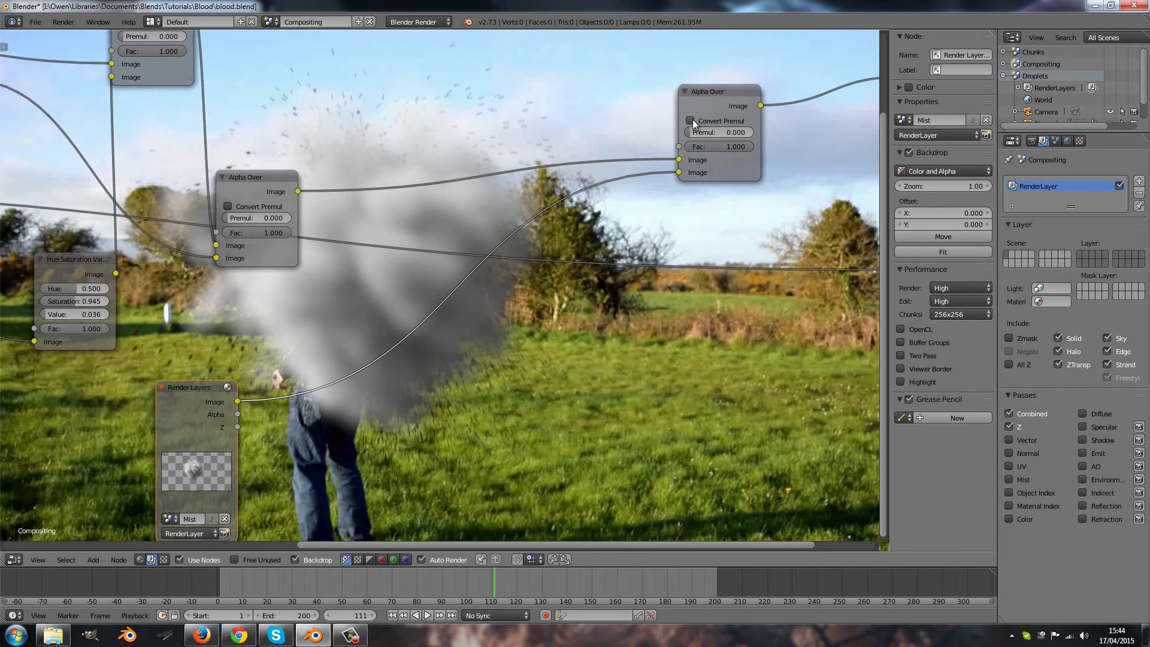
left_click(690, 121)
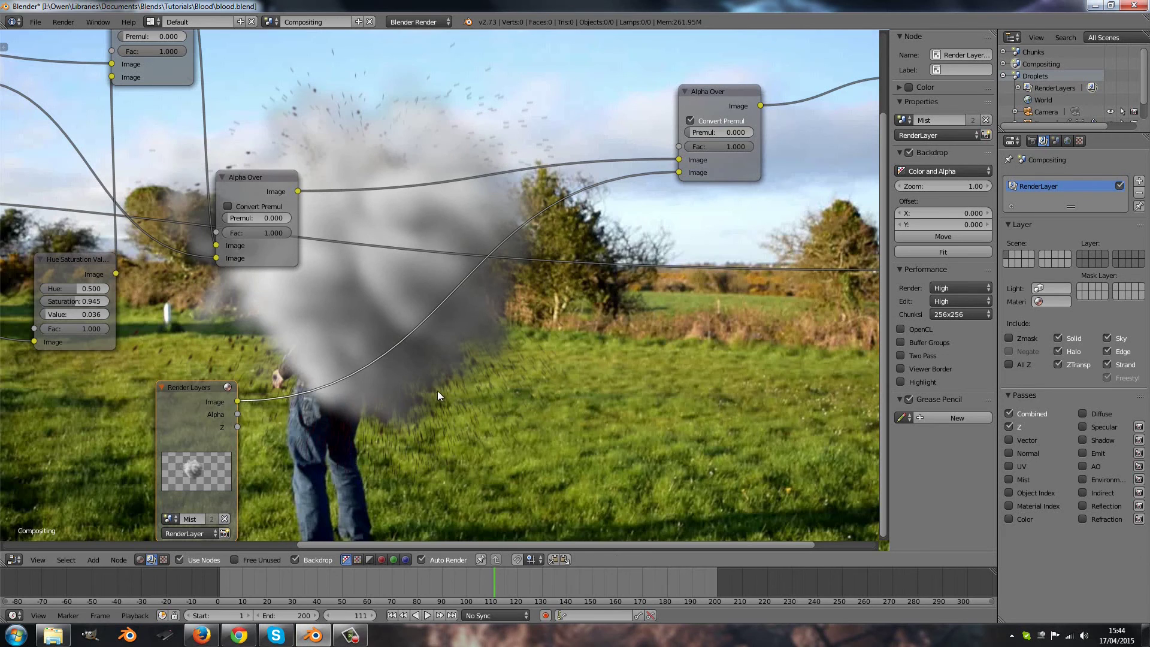
middle_click_drag(423, 389, 558, 342)
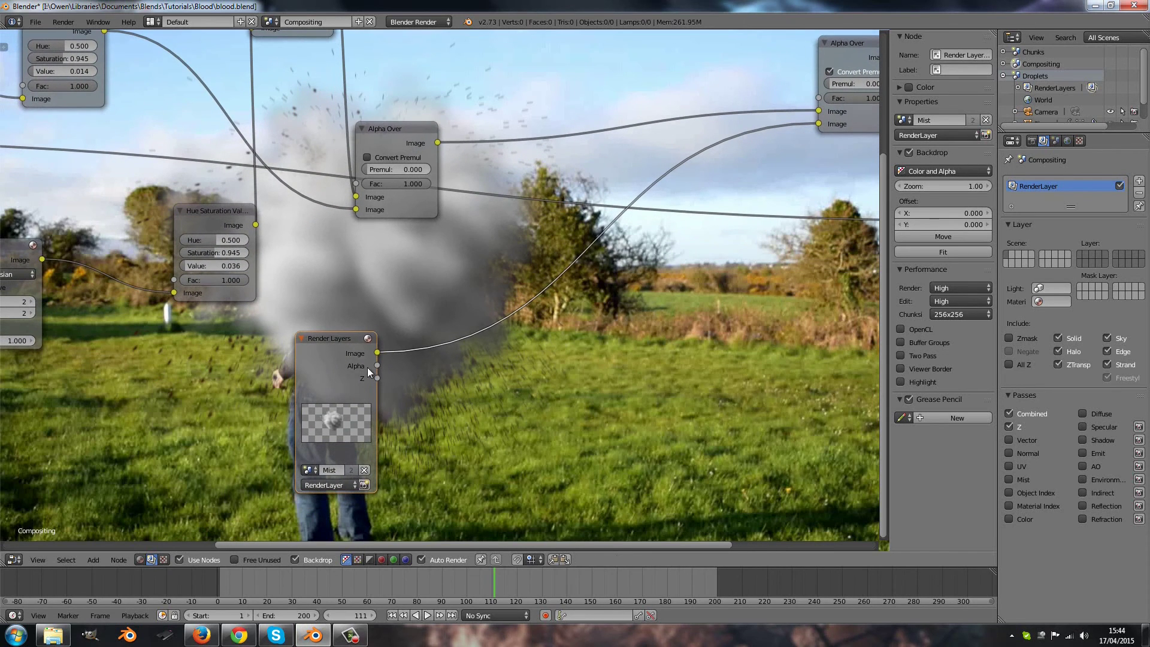
left_click_drag(324, 346, 220, 351)
middle_click_drag(509, 308, 354, 357)
Insert a Color Balance node on the link from the Mist render to its Alpha Over.
key("shift+a")
mouse_move(355, 354)
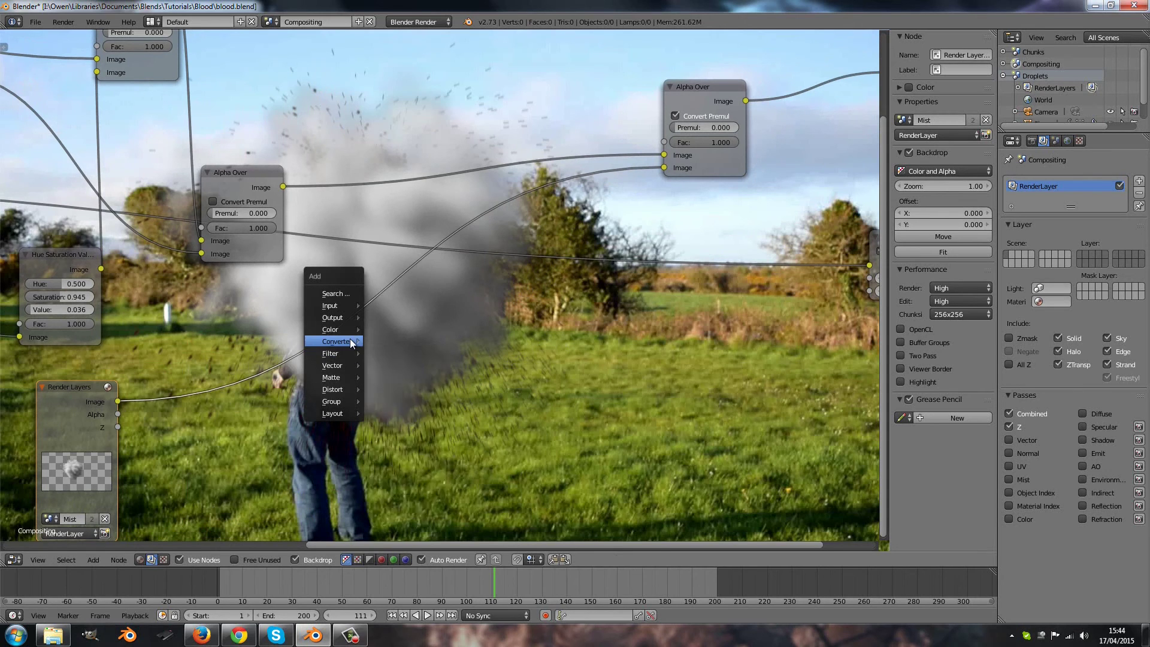
mouse_move(354, 328)
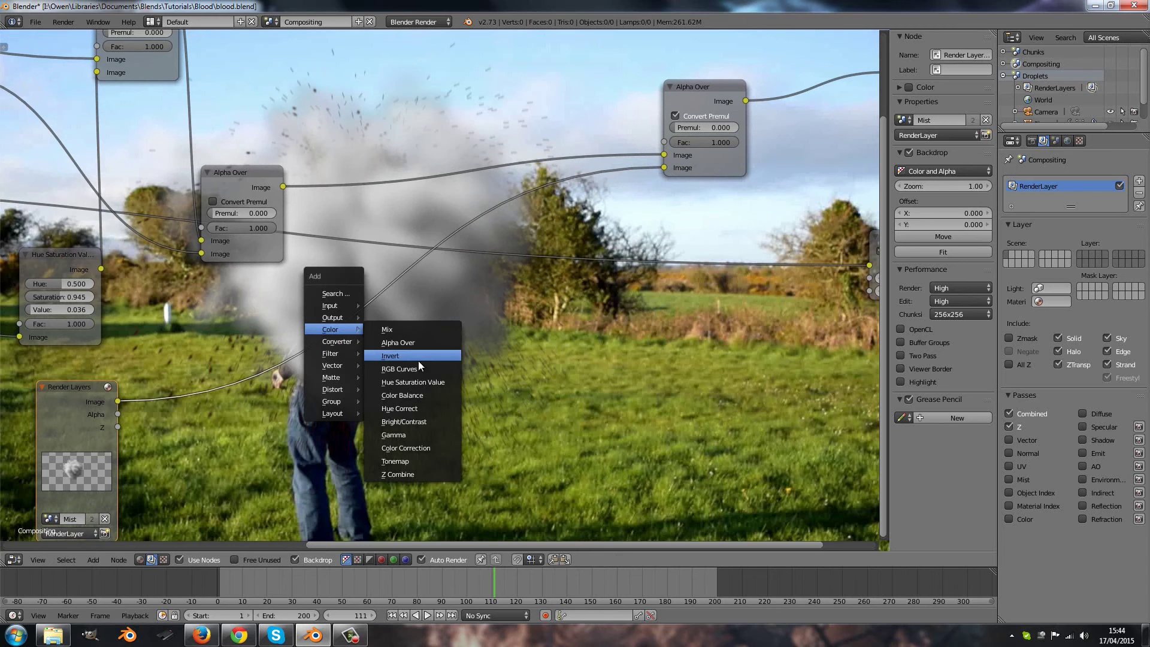
left_click(422, 394)
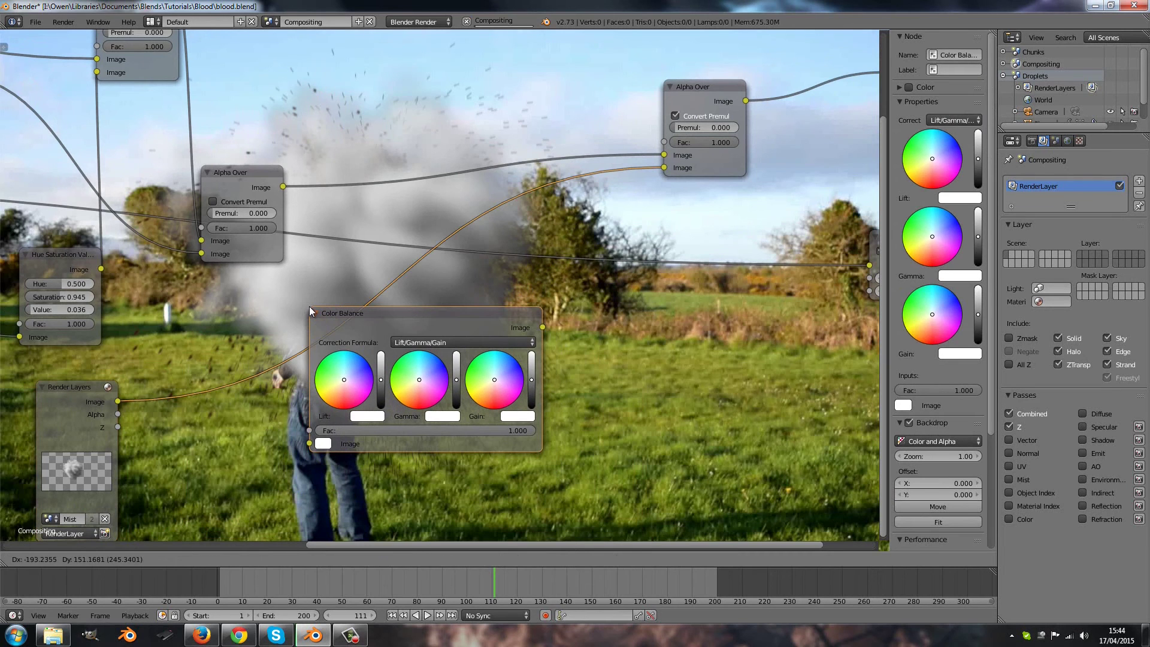
left_click(309, 309)
middle_click_drag(607, 307, 475, 327)
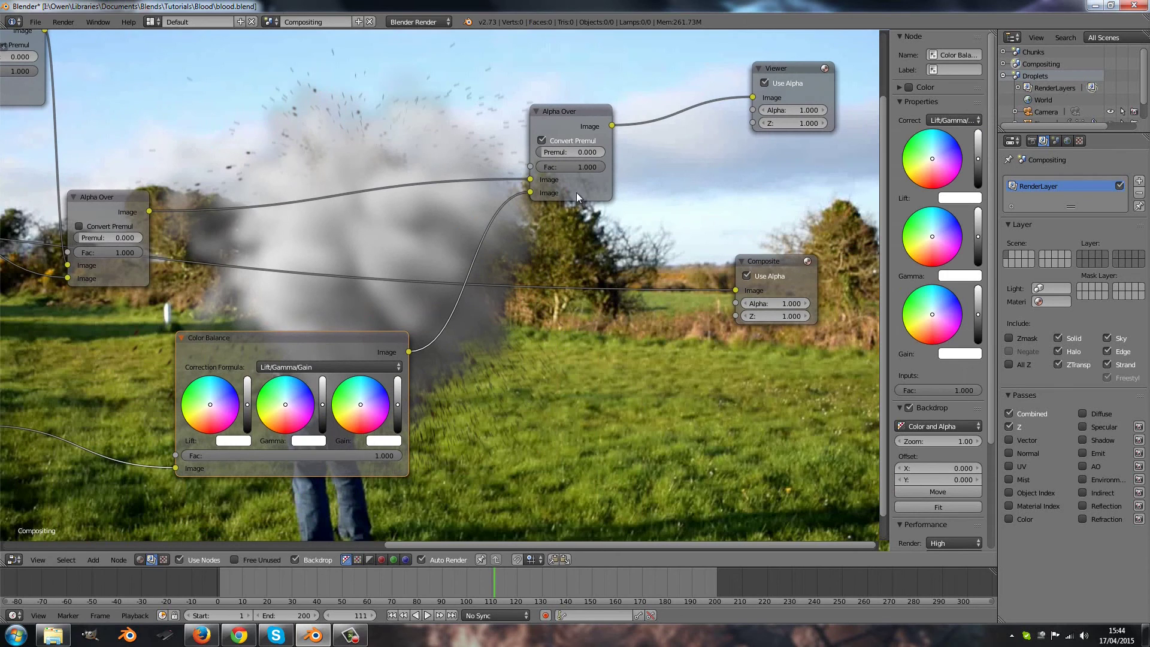
Lower the mist Alpha Over's Fac to 0.445.
left_click_drag(584, 169, 550, 164)
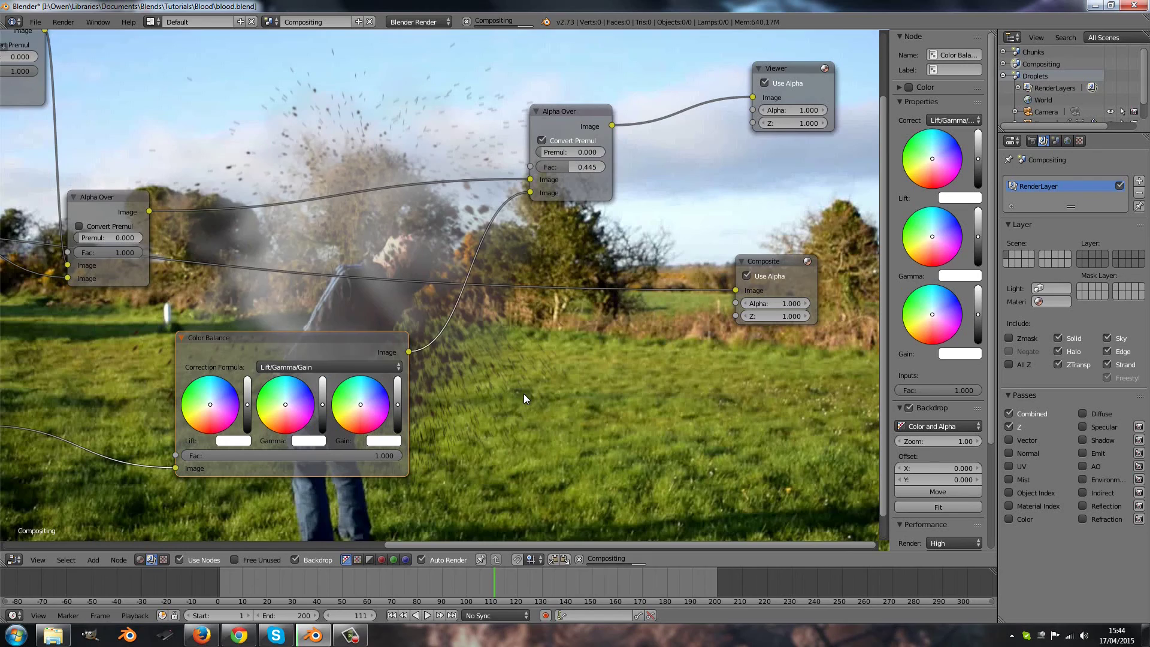
middle_click_drag(487, 413, 636, 362)
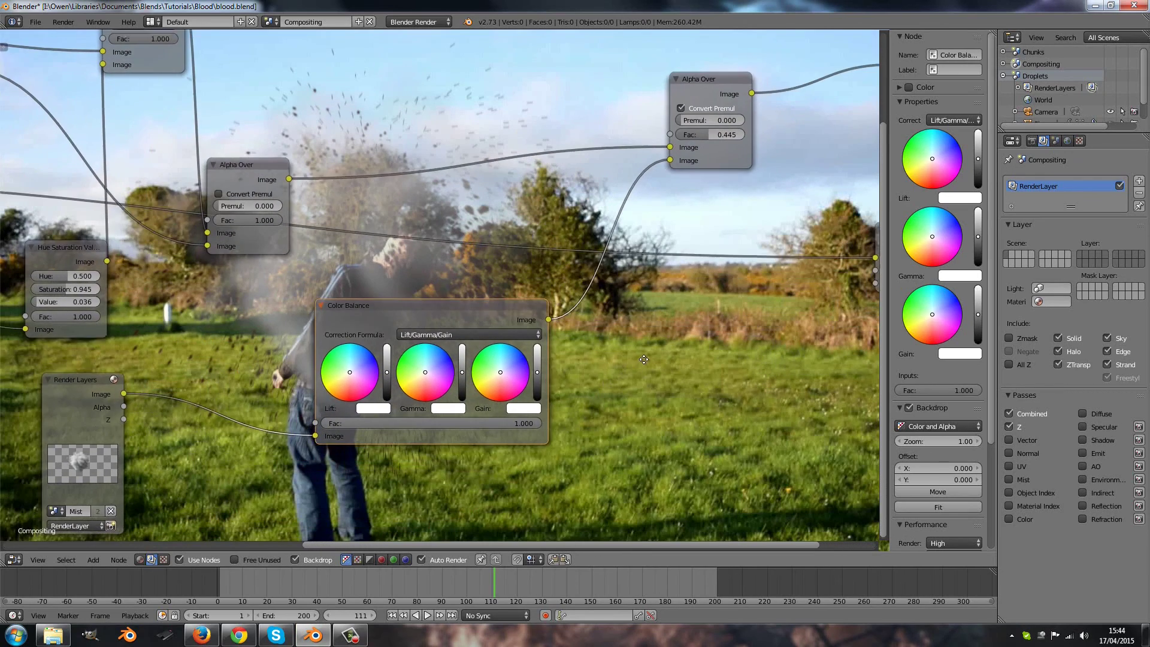
scroll(617, 383, "up", 1)
scroll(586, 411, "up", 1)
middle_click_drag(587, 411, 538, 327)
Tint the Color Balance Lift toward pink-red, Gamma toward red-pink and Gain to a dark red.
middle_click_drag(312, 475, 368, 474)
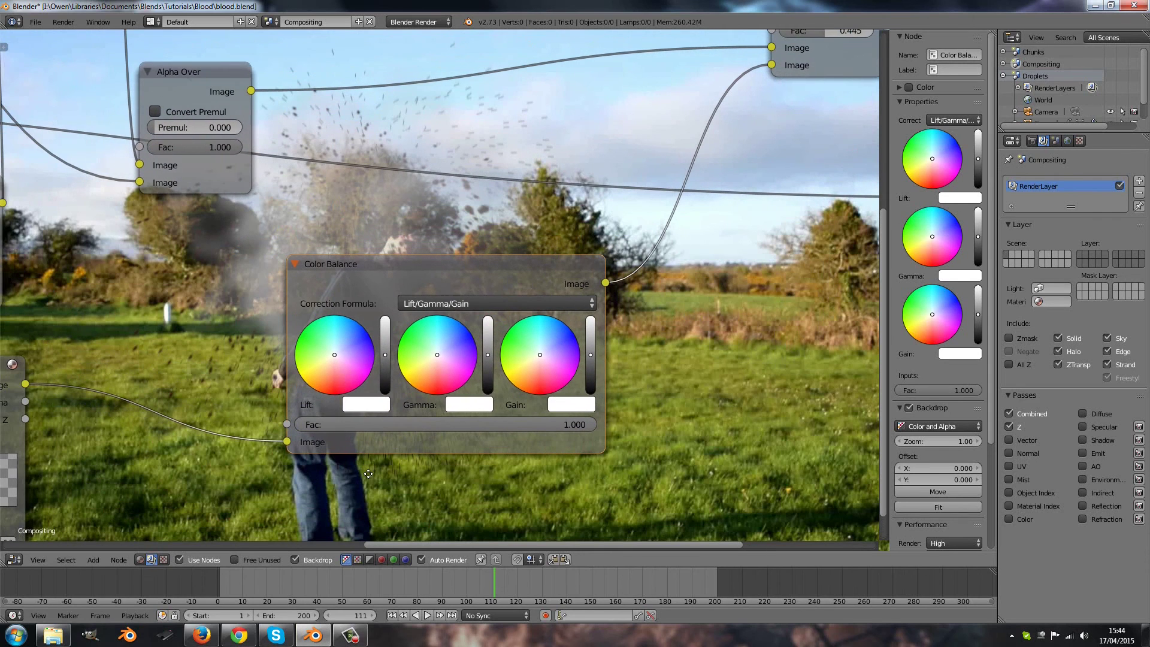
left_click(335, 358)
left_click_drag(336, 358, 331, 383)
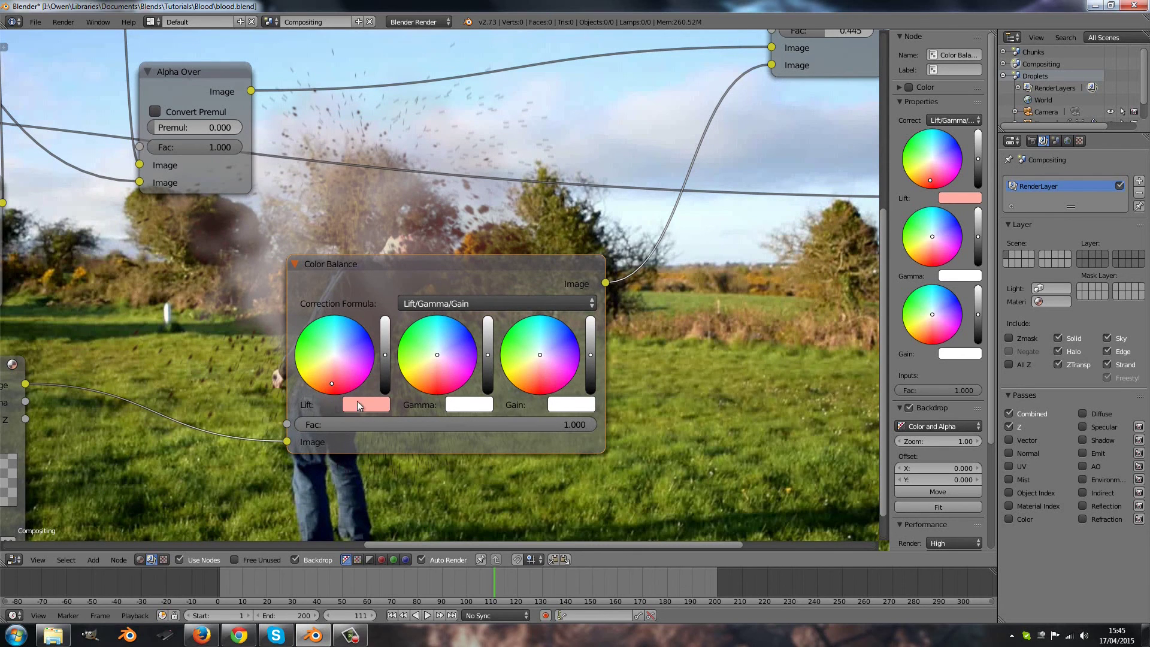
left_click_drag(436, 361, 447, 390)
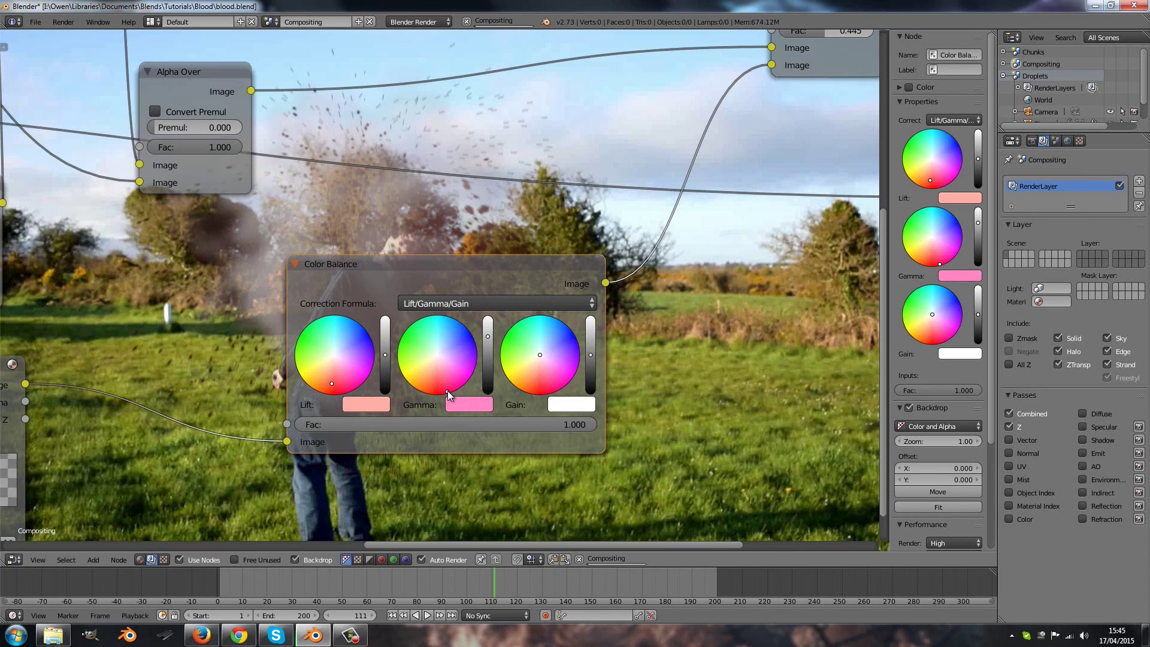
left_click_drag(540, 358, 536, 415)
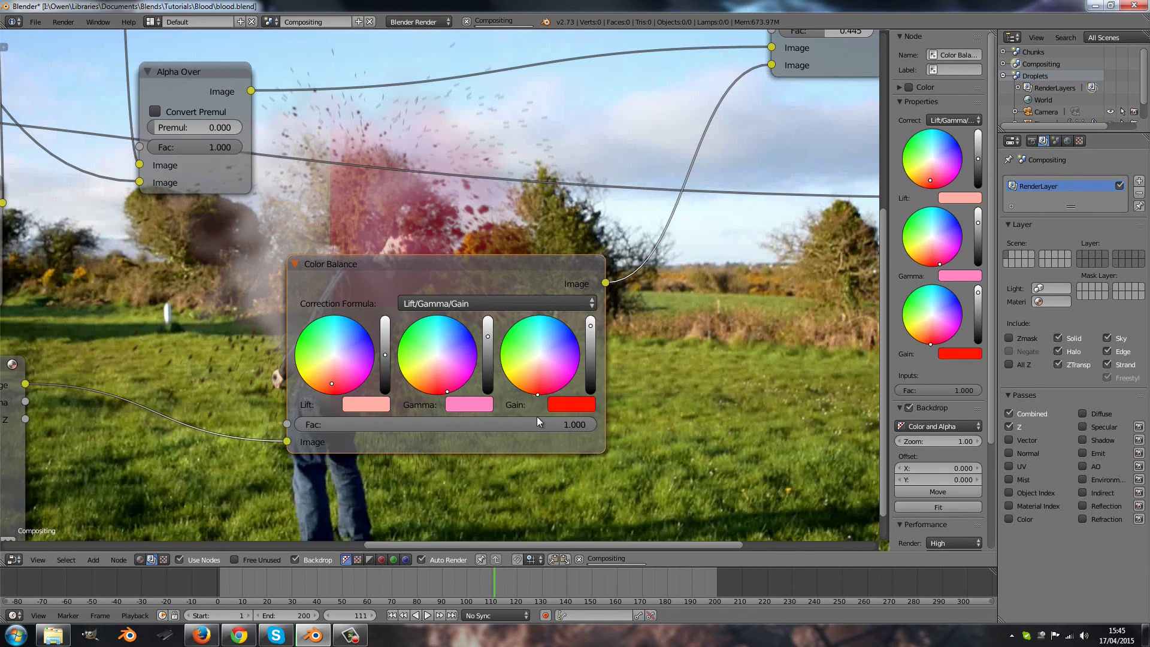
left_click_drag(591, 346, 584, 375)
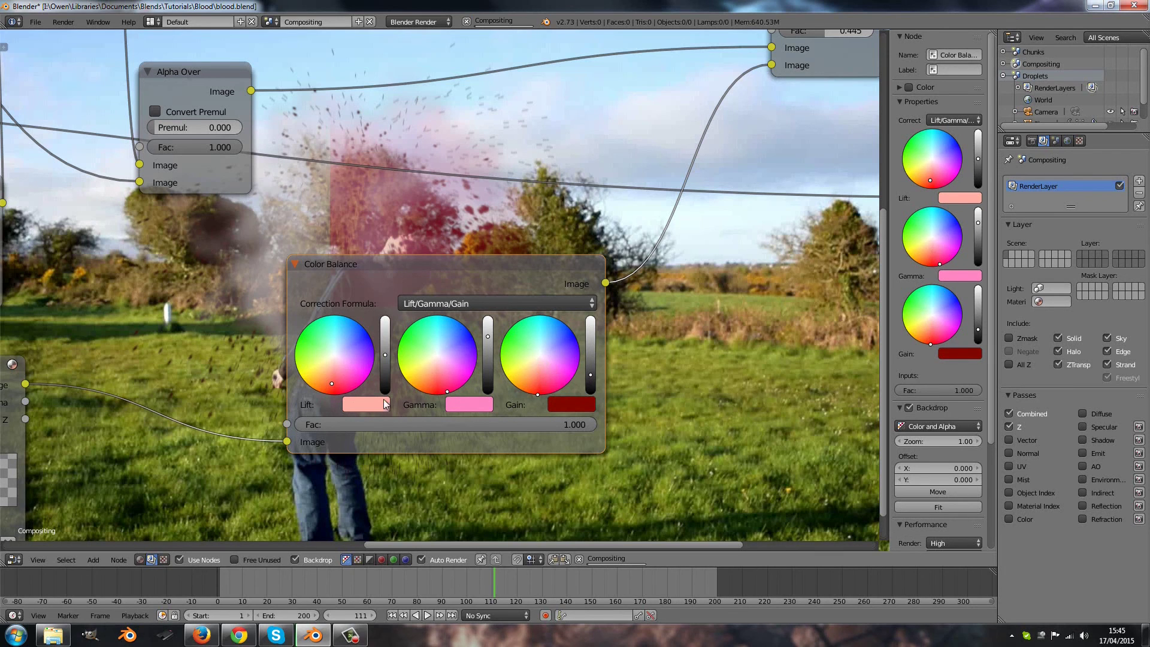
Brighten the Gain red slightly and settle the Gamma tint on a pale pink.
middle_click_drag(354, 403, 113, 308)
middle_click_drag(132, 260, 151, 265)
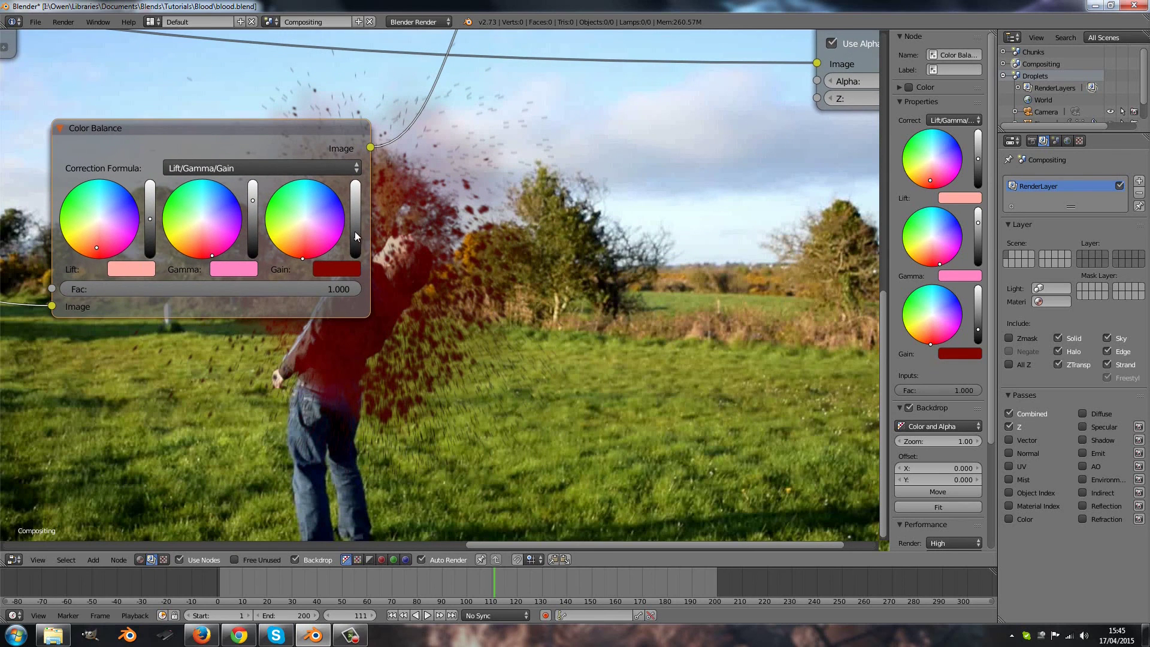
left_click_drag(354, 231, 319, 231)
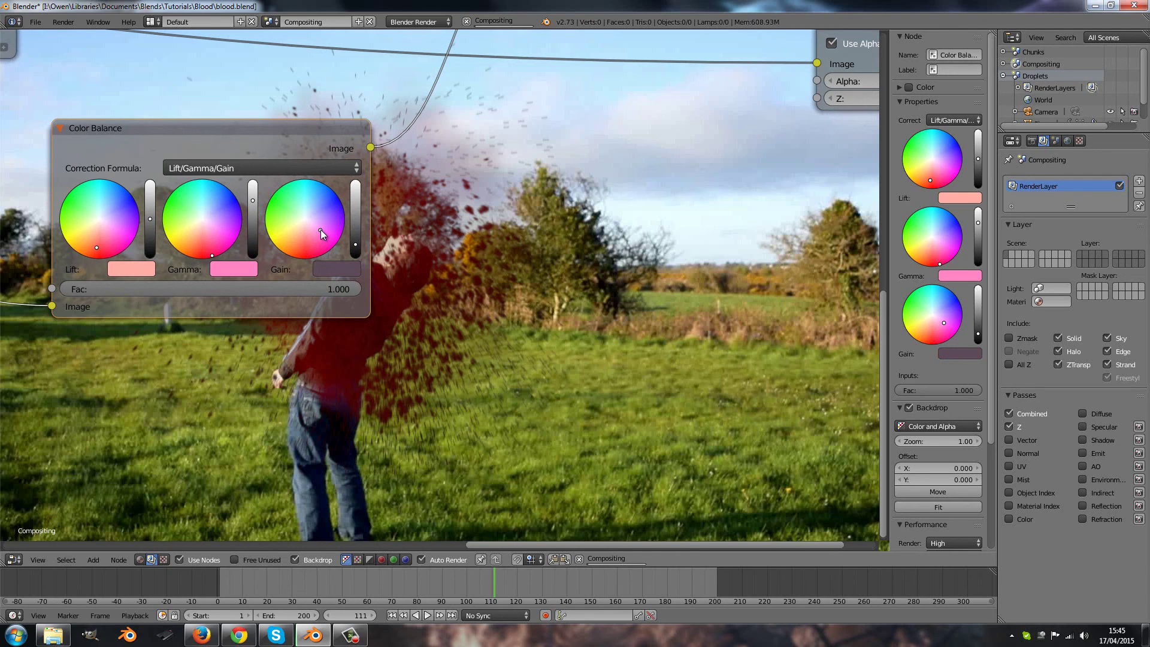
middle_click_drag(265, 342, 368, 372)
left_click_drag(322, 285, 306, 277)
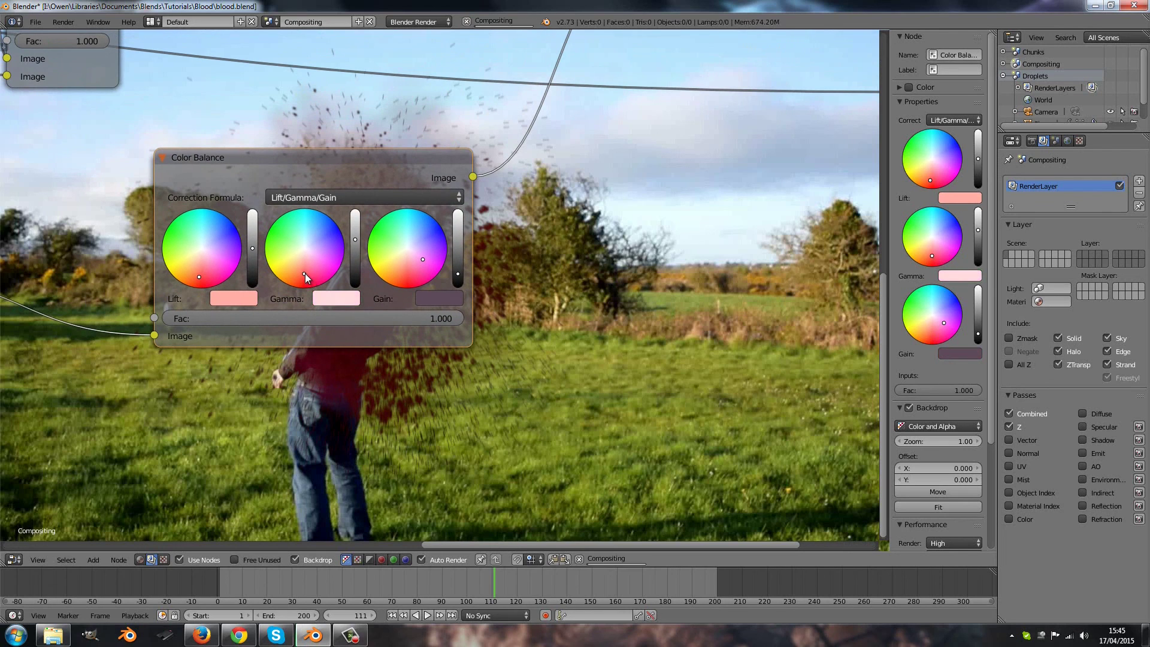
middle_click_drag(306, 277, 311, 320)
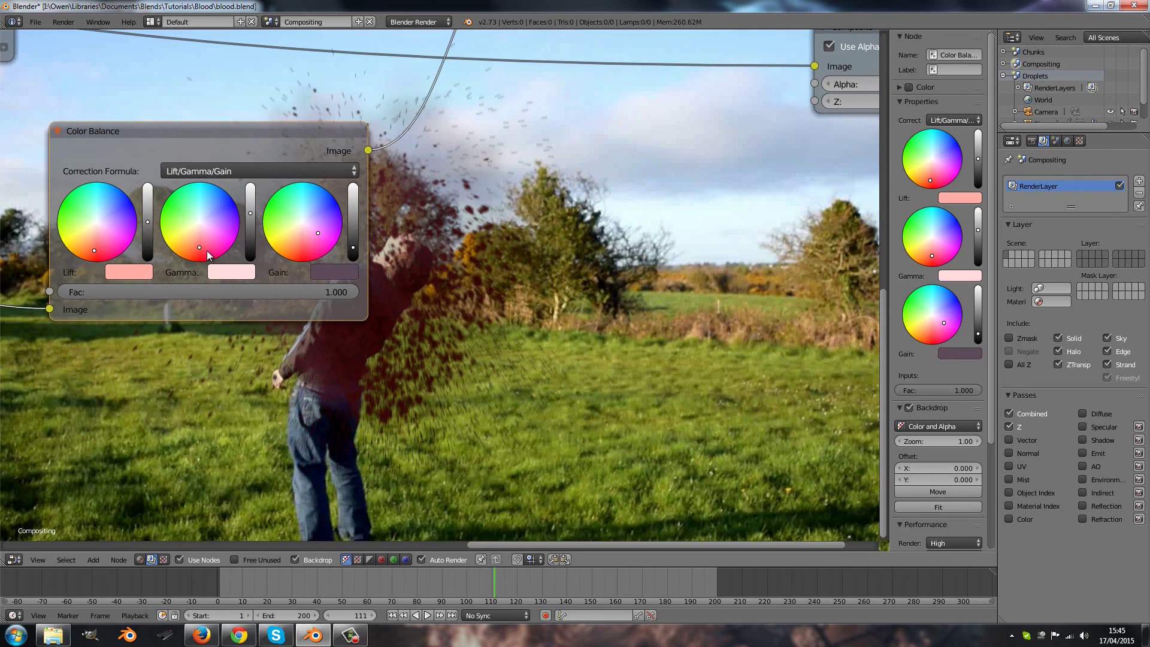
left_click_drag(206, 252, 202, 260)
middle_click_drag(390, 406, 453, 388)
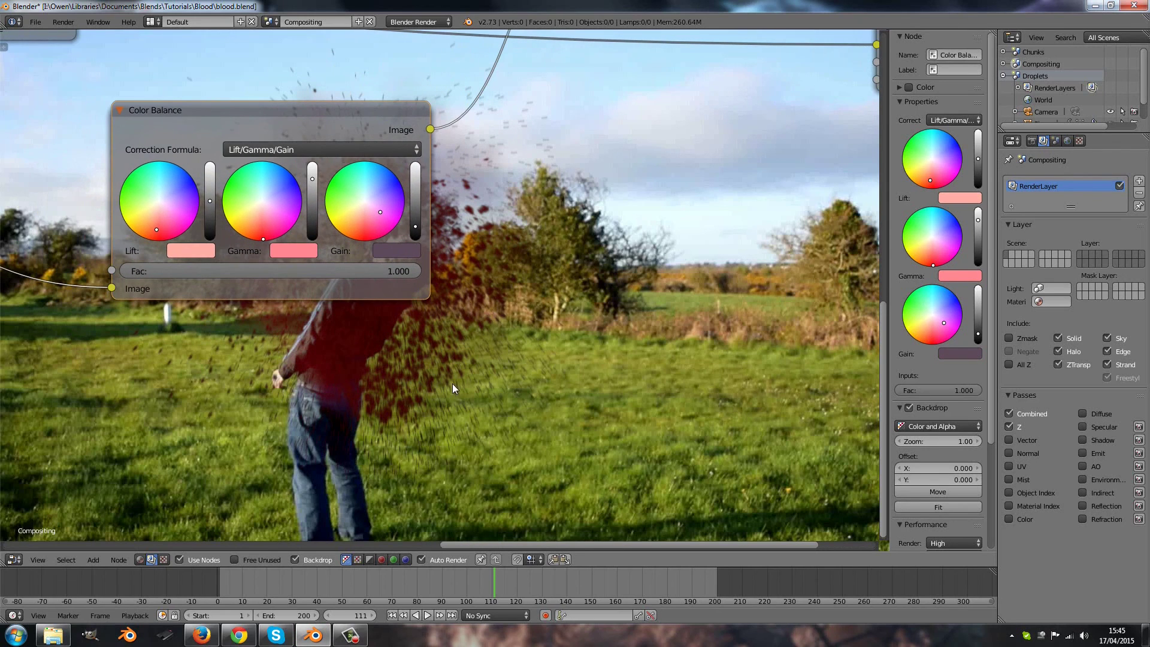
left_click(263, 233)
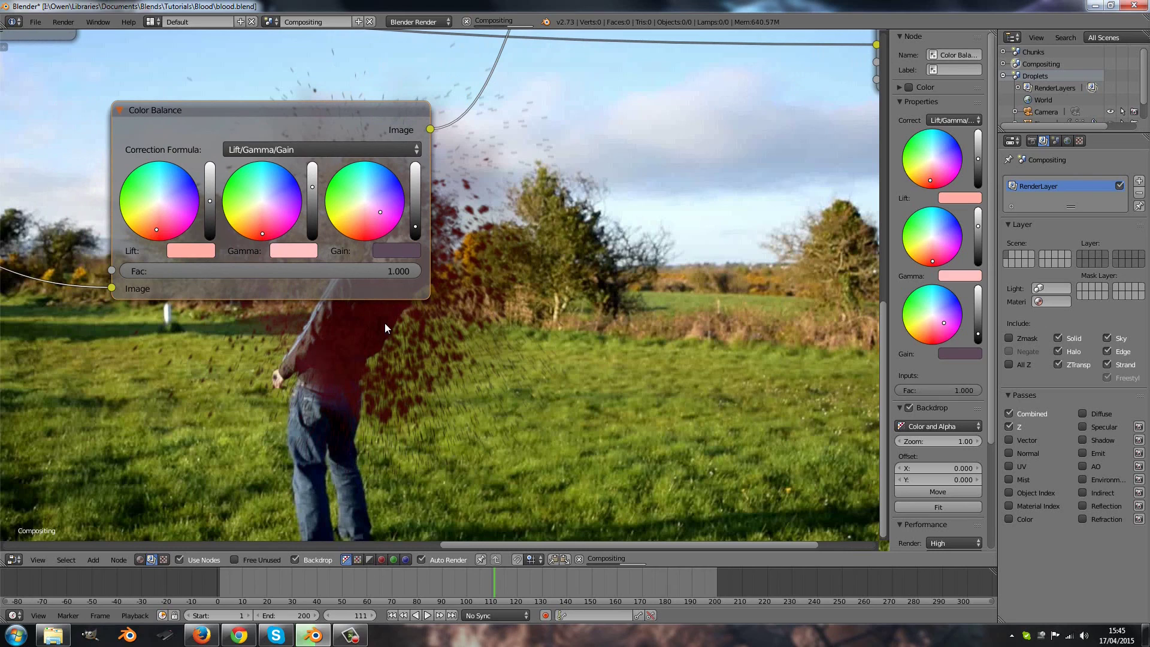
middle_click_drag(384, 327, 671, 332)
scroll(501, 321, "down", 3)
scroll(662, 383, "down", 2)
scroll(662, 375, "down", 2)
scroll(661, 333, "down", 1)
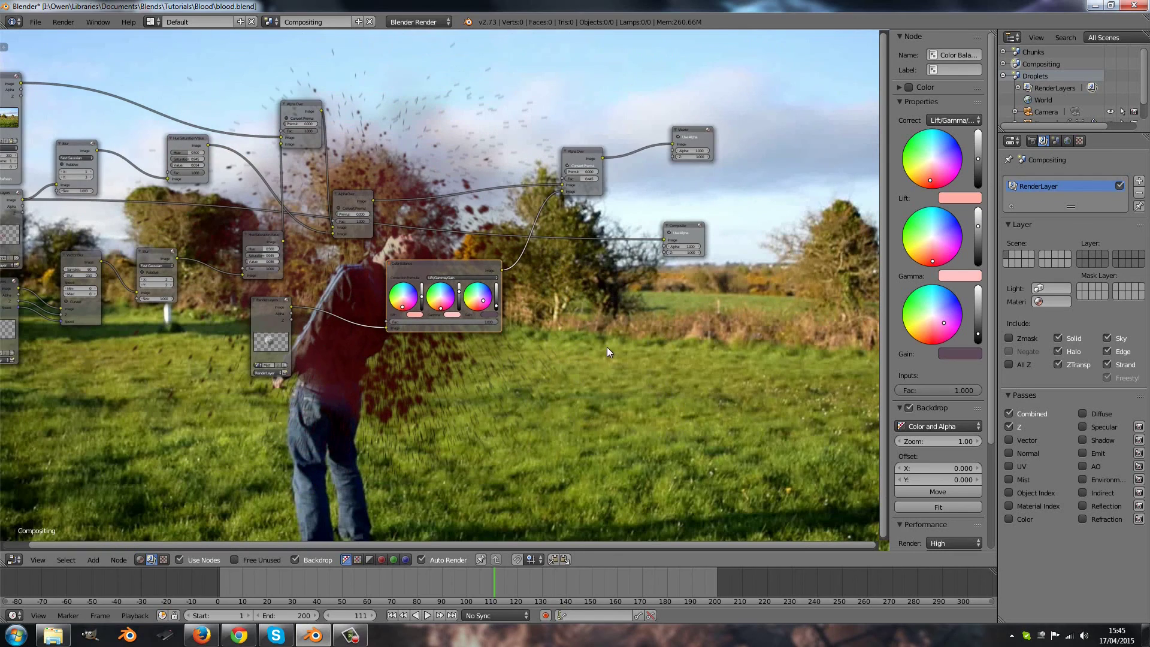
middle_click_drag(607, 348, 627, 373)
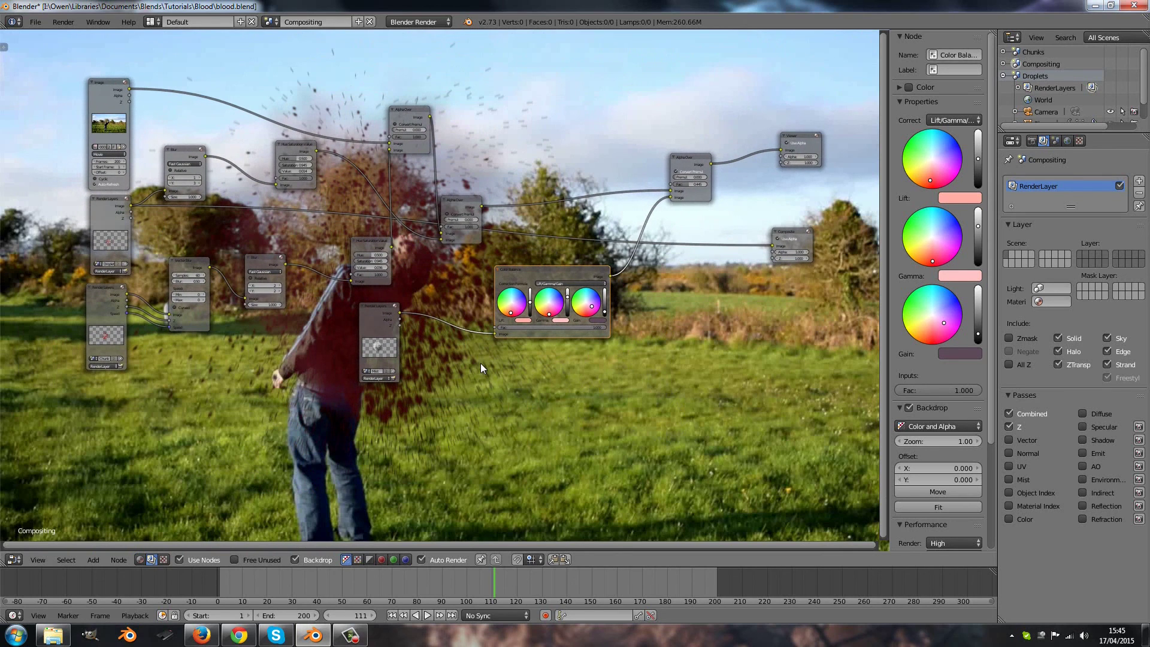